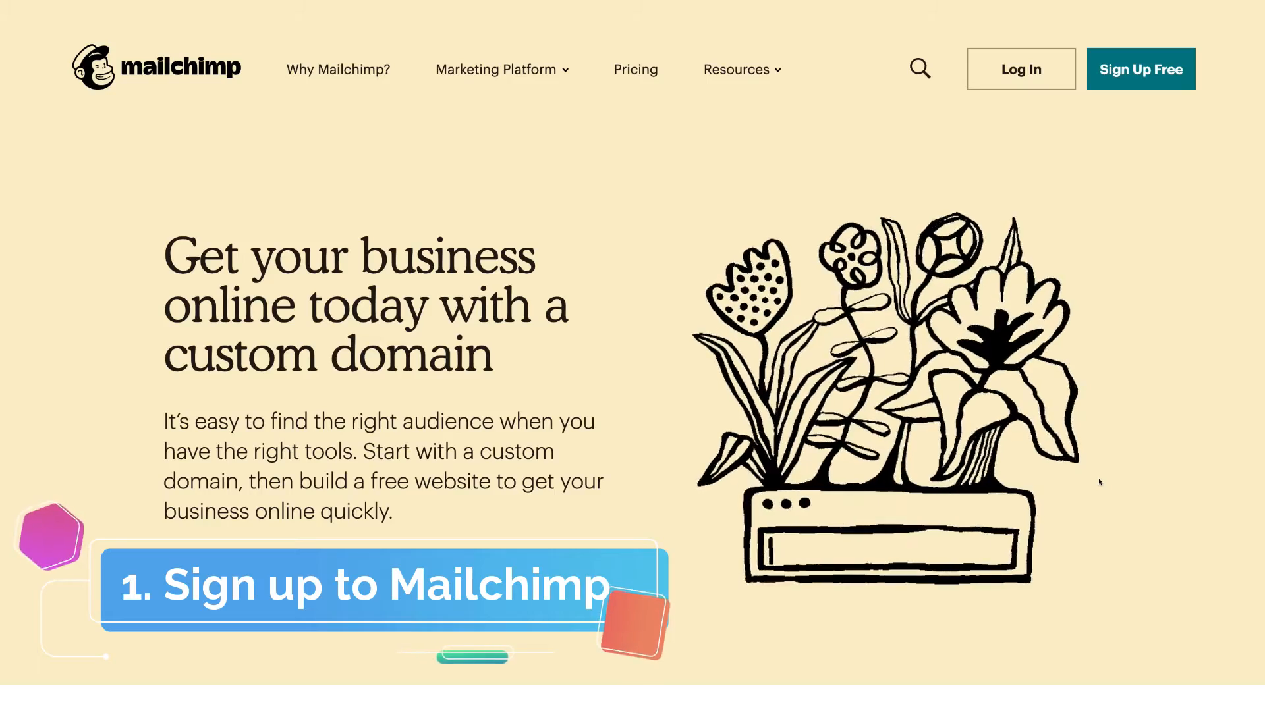
Step: Sign up for a free Mailchimp account with an e-mail address, username and password, and activate it through the confirmation email
left_click(1147, 80)
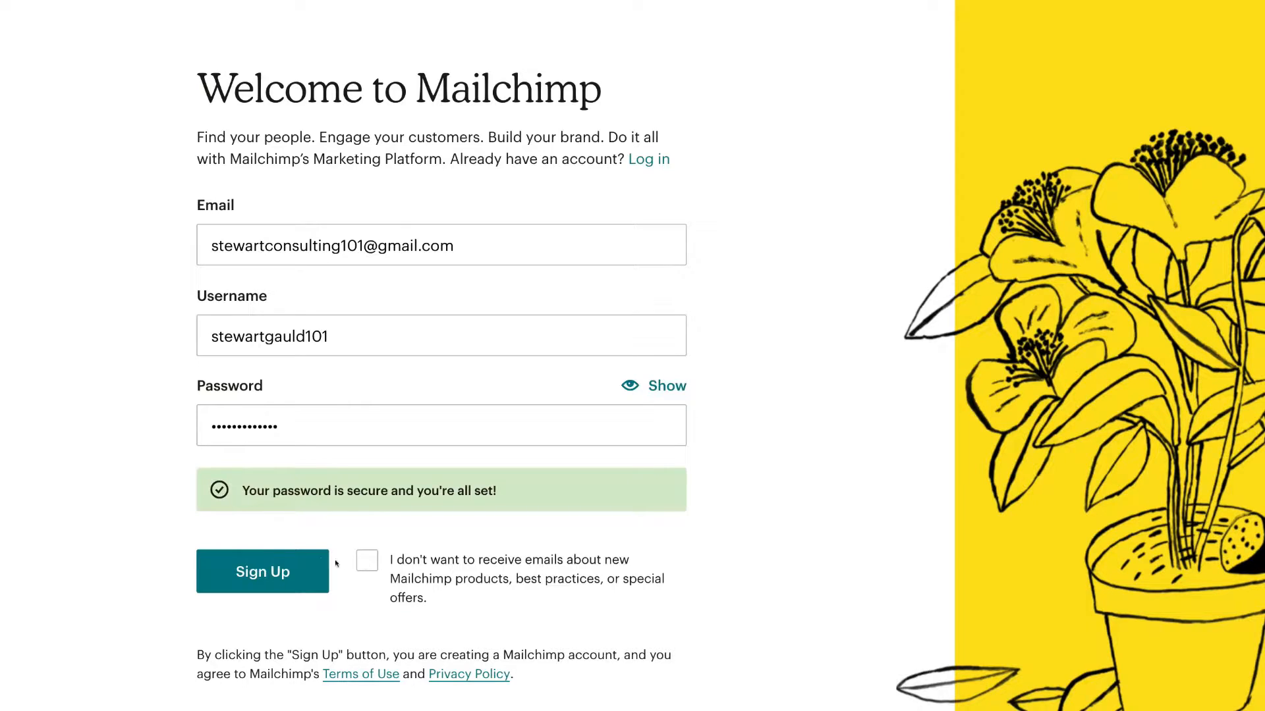
left_click(287, 572)
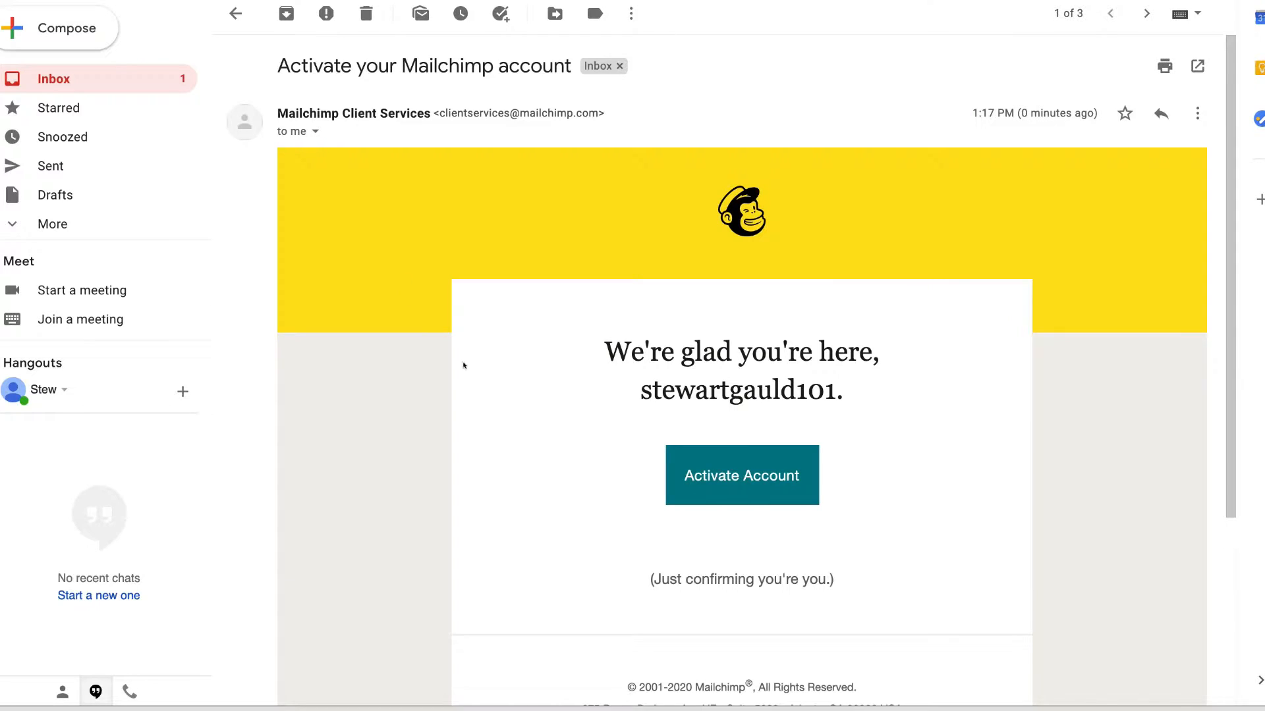
left_click(778, 481)
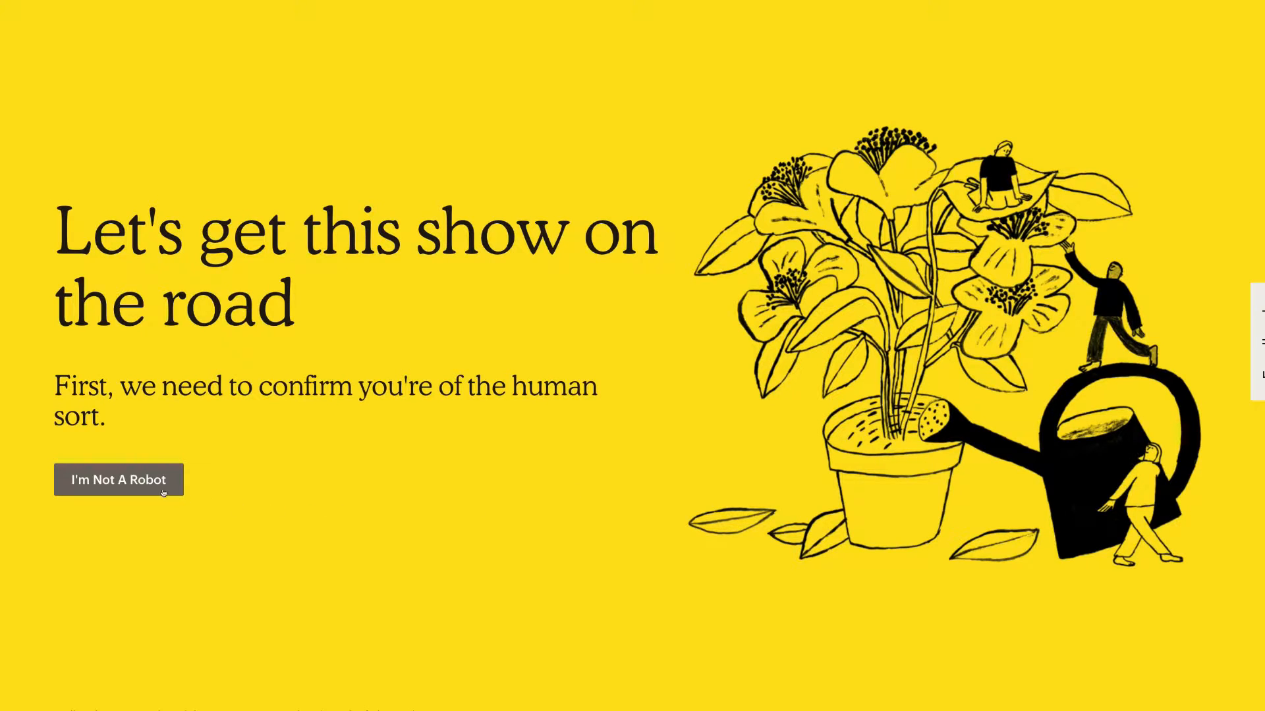
left_click(146, 488)
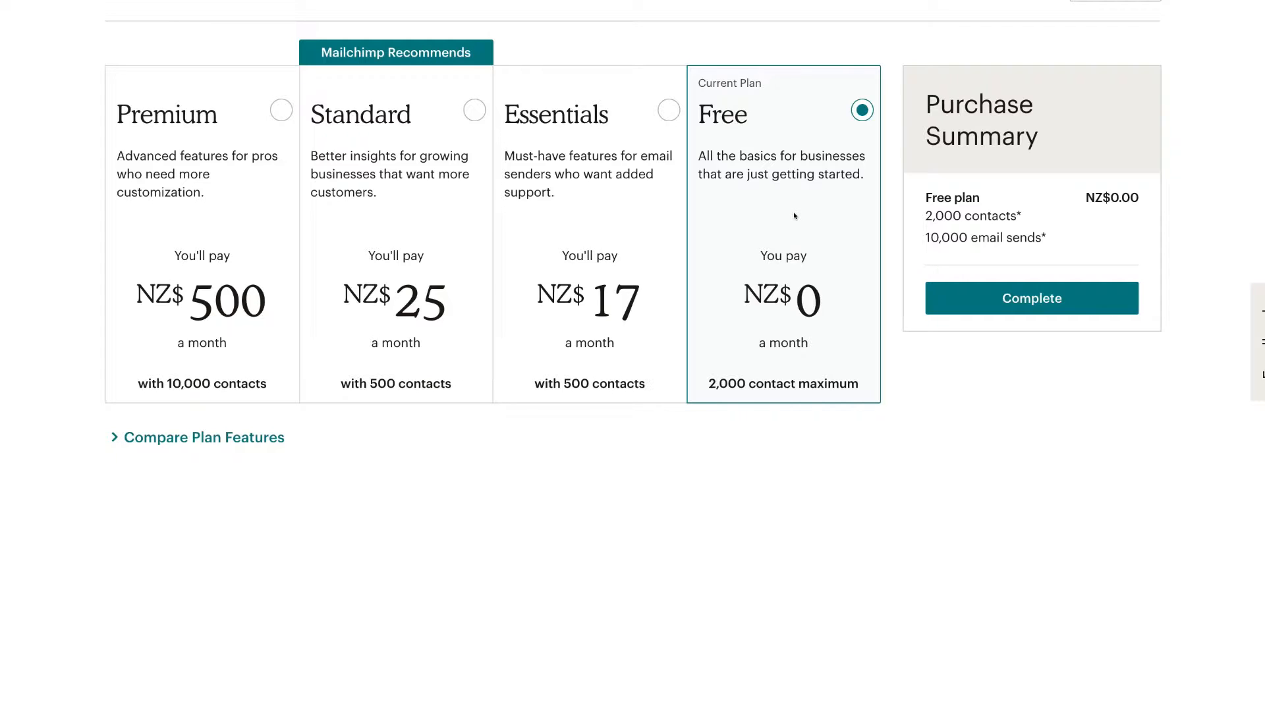
Step: Complete sign-up on the Free plan and submit the owner's name, business name, website URL and business address
left_click(1017, 294)
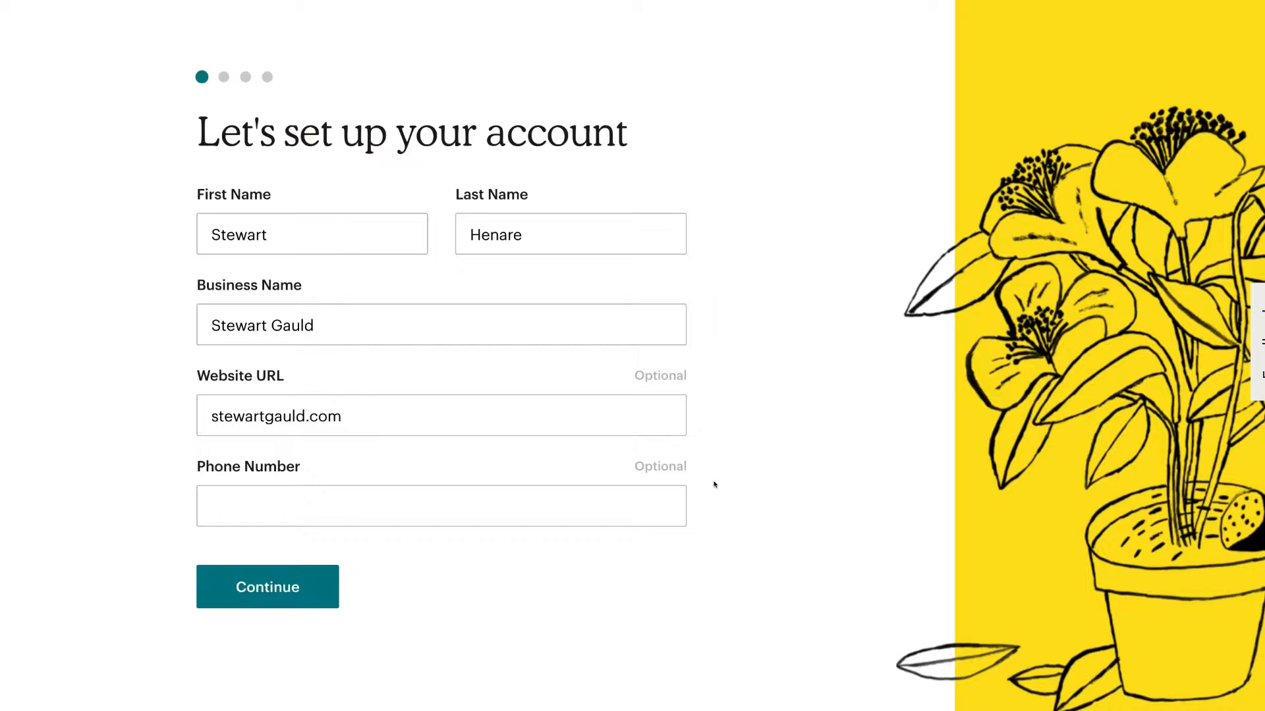
left_click(309, 595)
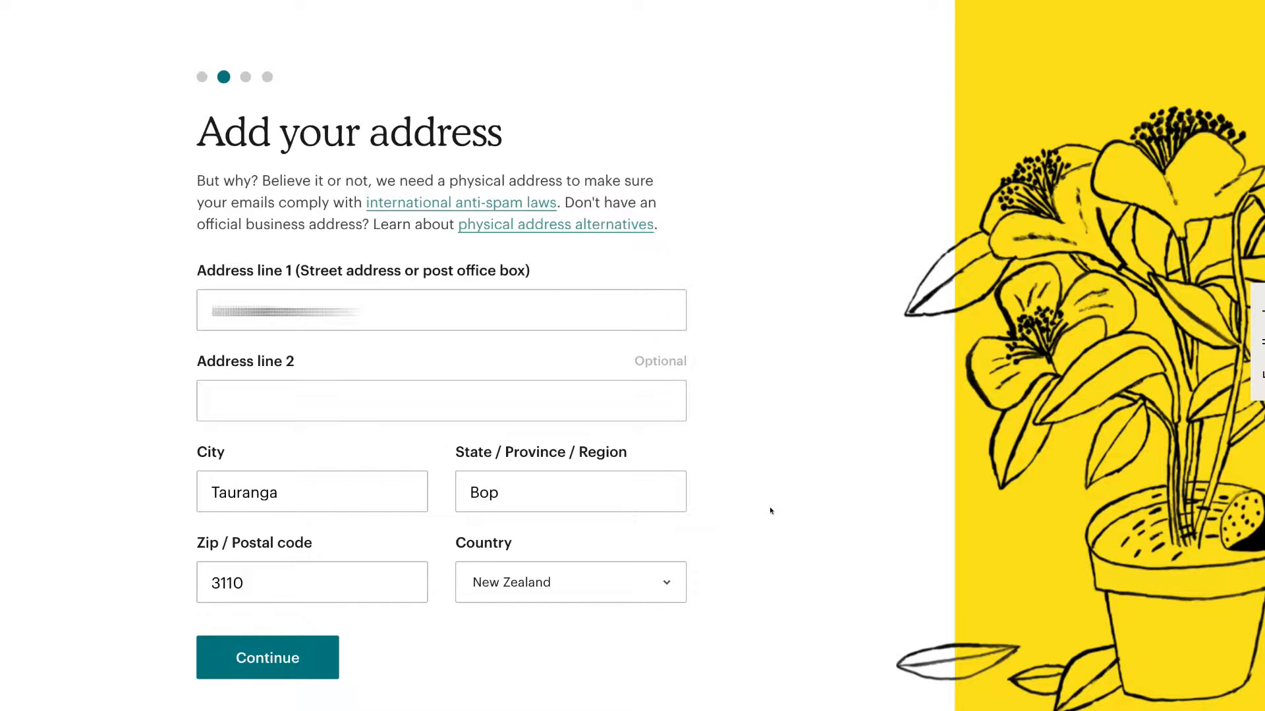
left_click(304, 659)
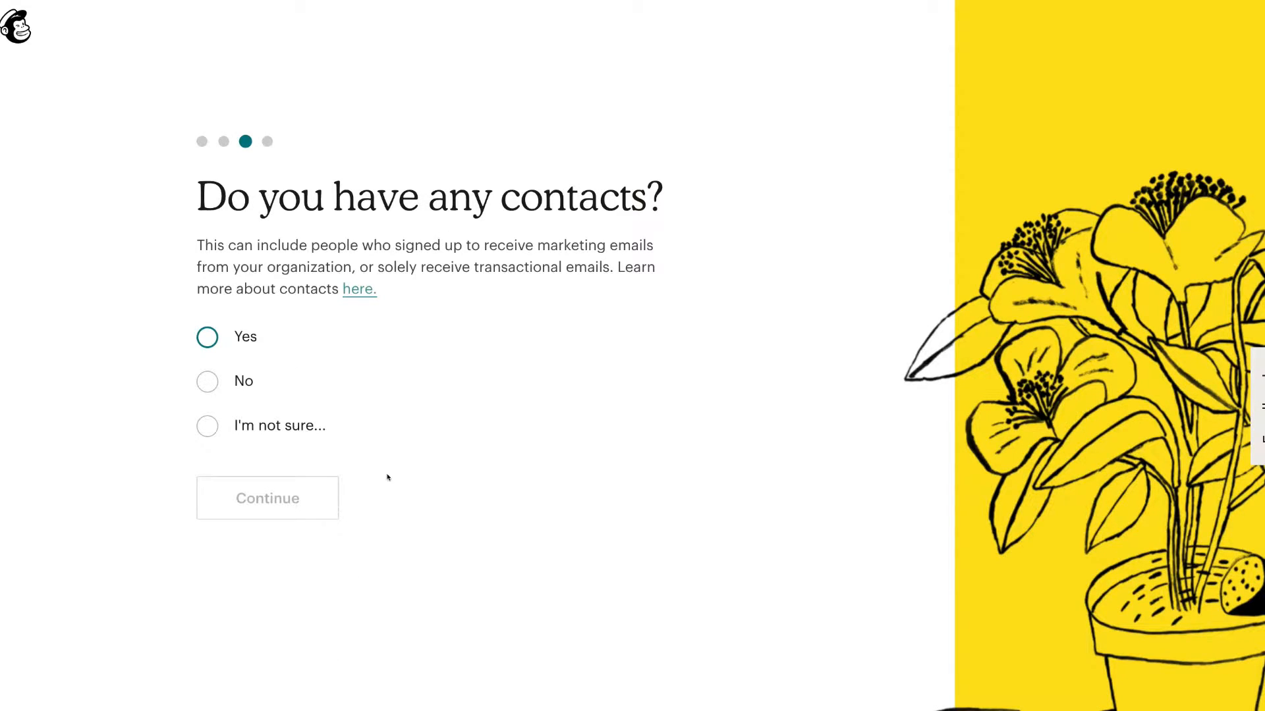
Step: Answer No to having any contacts and choose Services as what the business offers
left_click(201, 384)
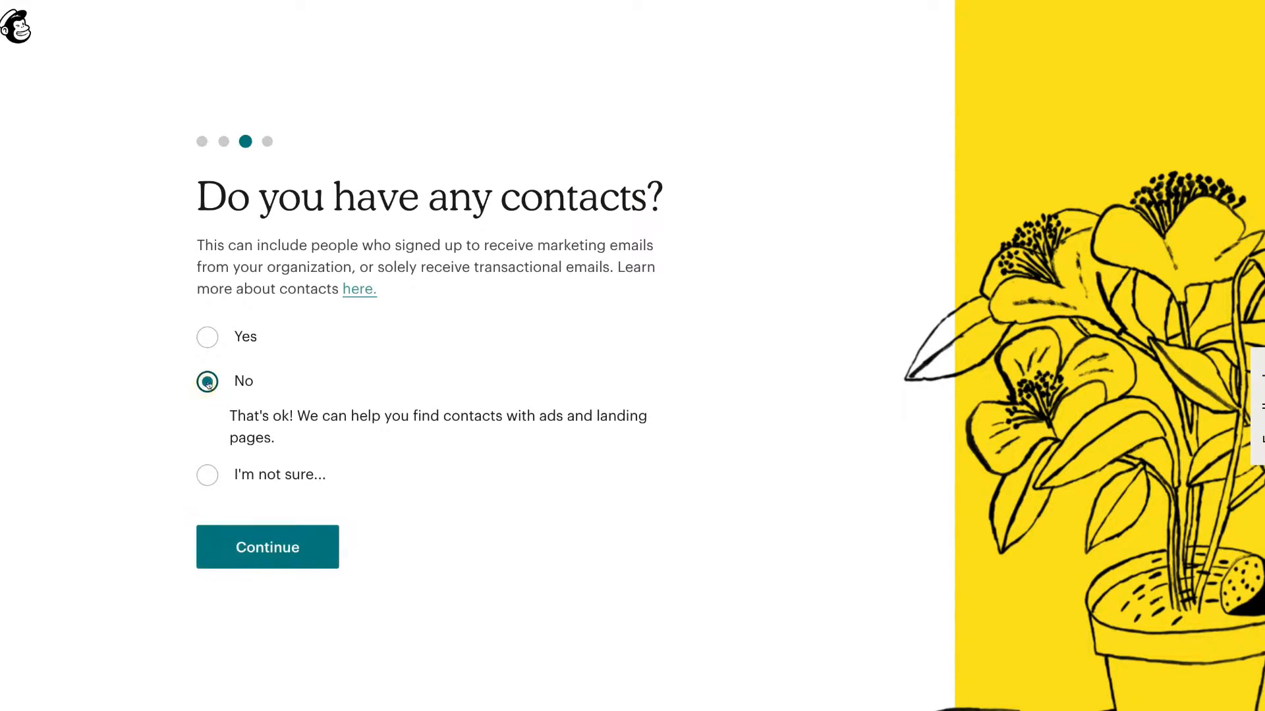
left_click(292, 557)
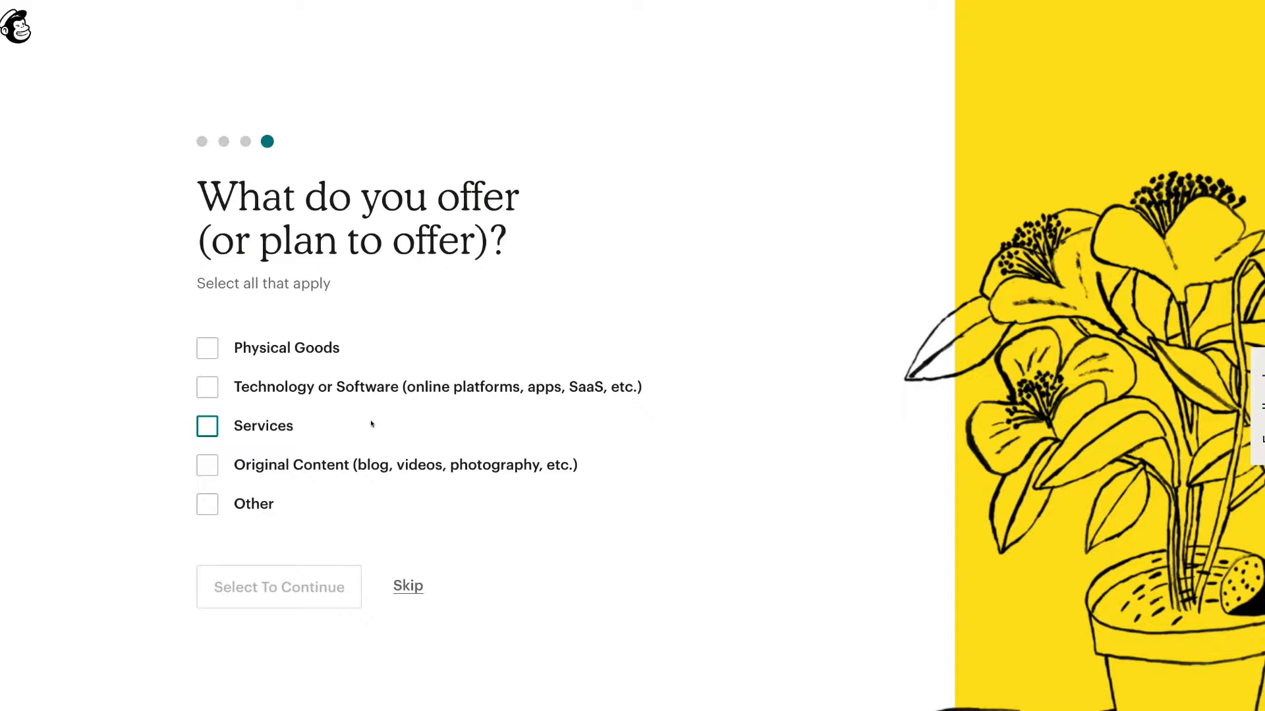
left_click(203, 426)
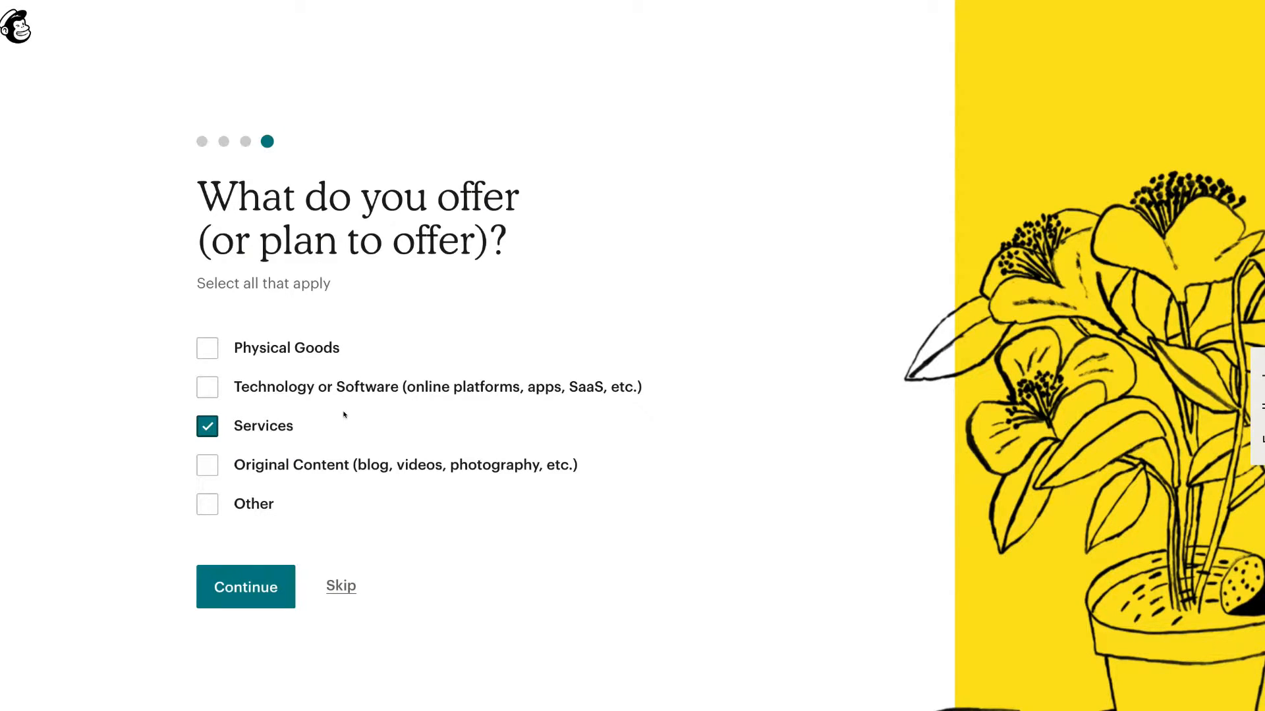
left_click(264, 595)
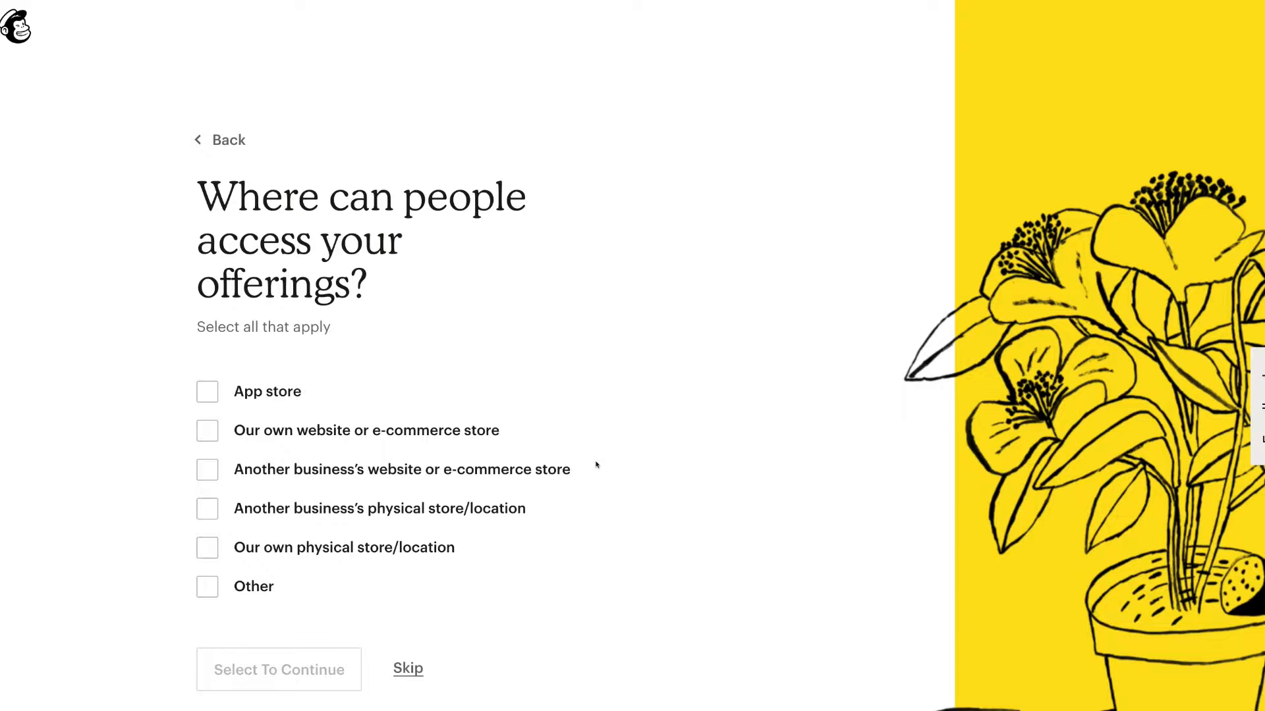
Step: Choose own physical store/location and own website or e-commerce store as access points, and finish setup without any newsletter subscriptions
left_click(202, 548)
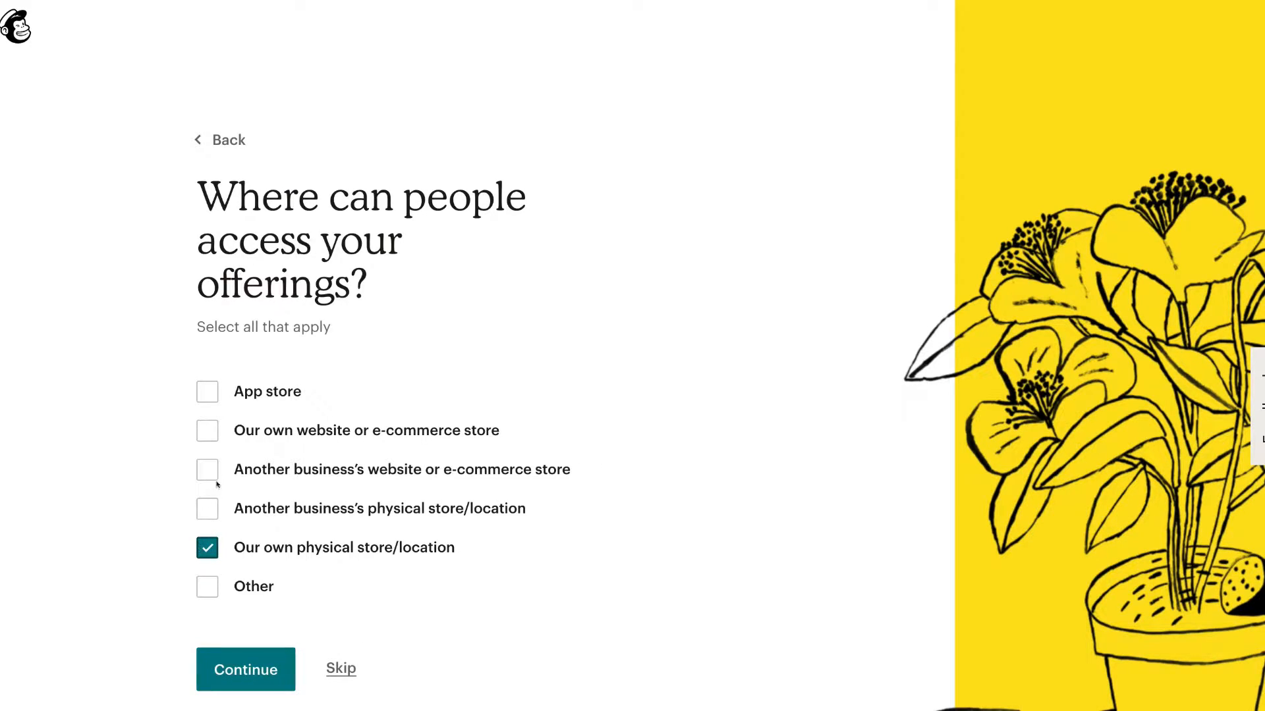
left_click(206, 440)
left_click(268, 675)
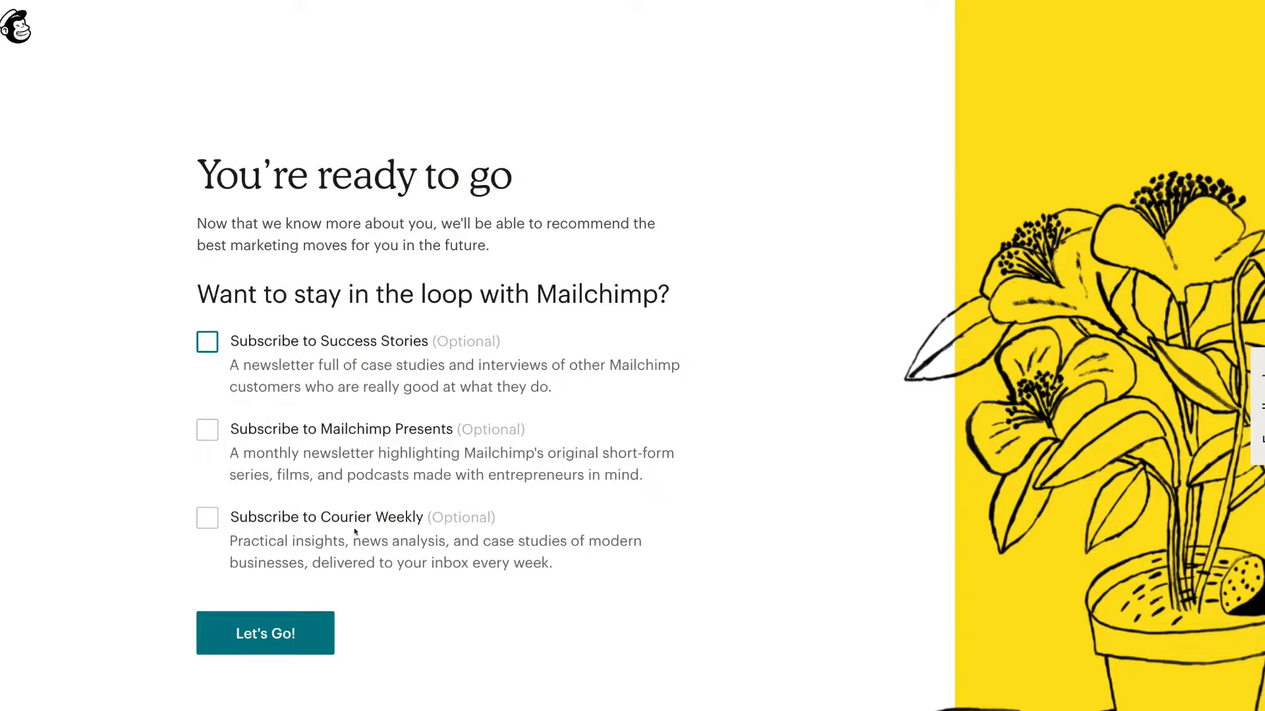
left_click(310, 644)
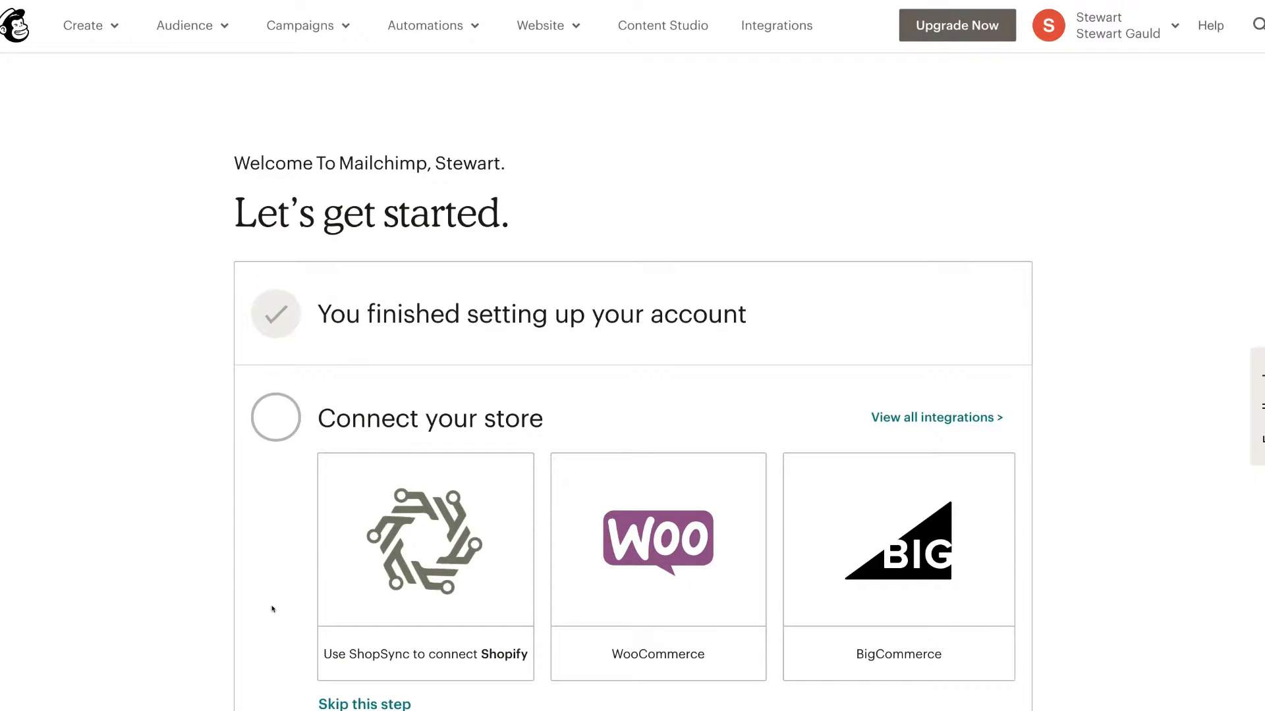
Step: Skip the getting-started tasks for store connection, email design, contacts and sending, and dismiss the checklist for good
scroll(273, 609, "down", 3)
scroll(273, 610, "up", 2)
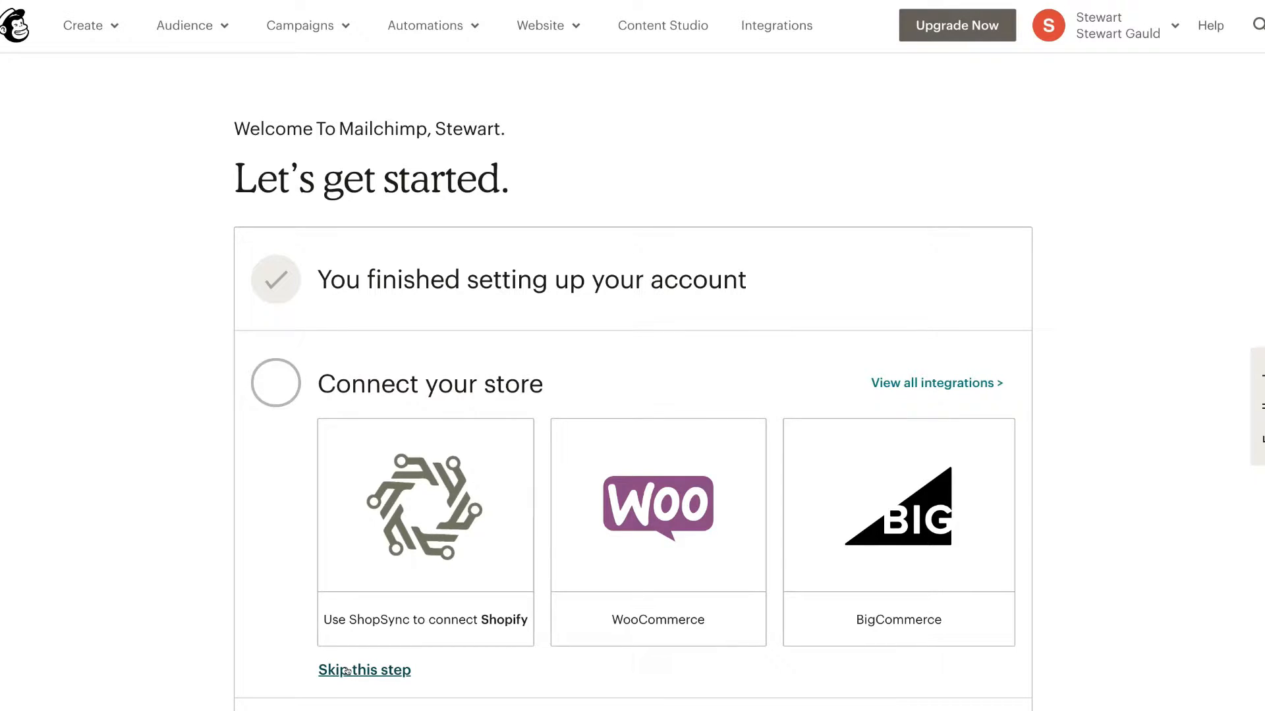
left_click(382, 672)
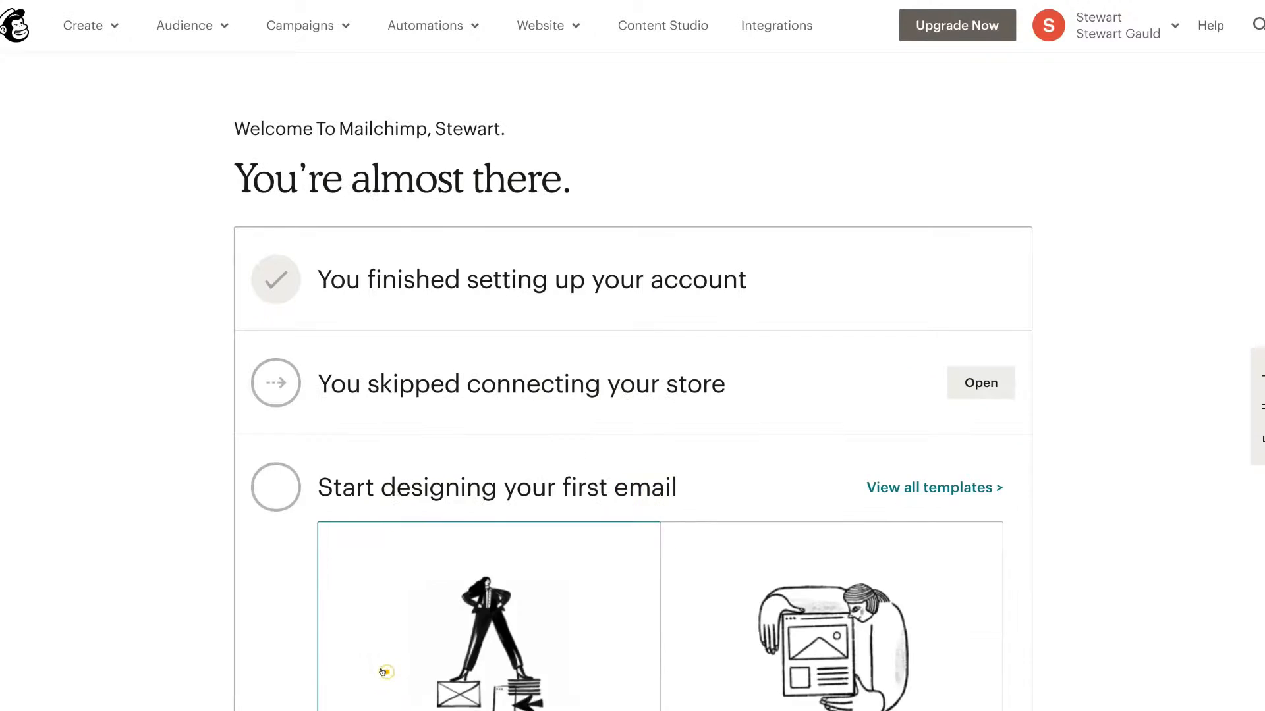
scroll(385, 672, "down", 5)
left_click(369, 573)
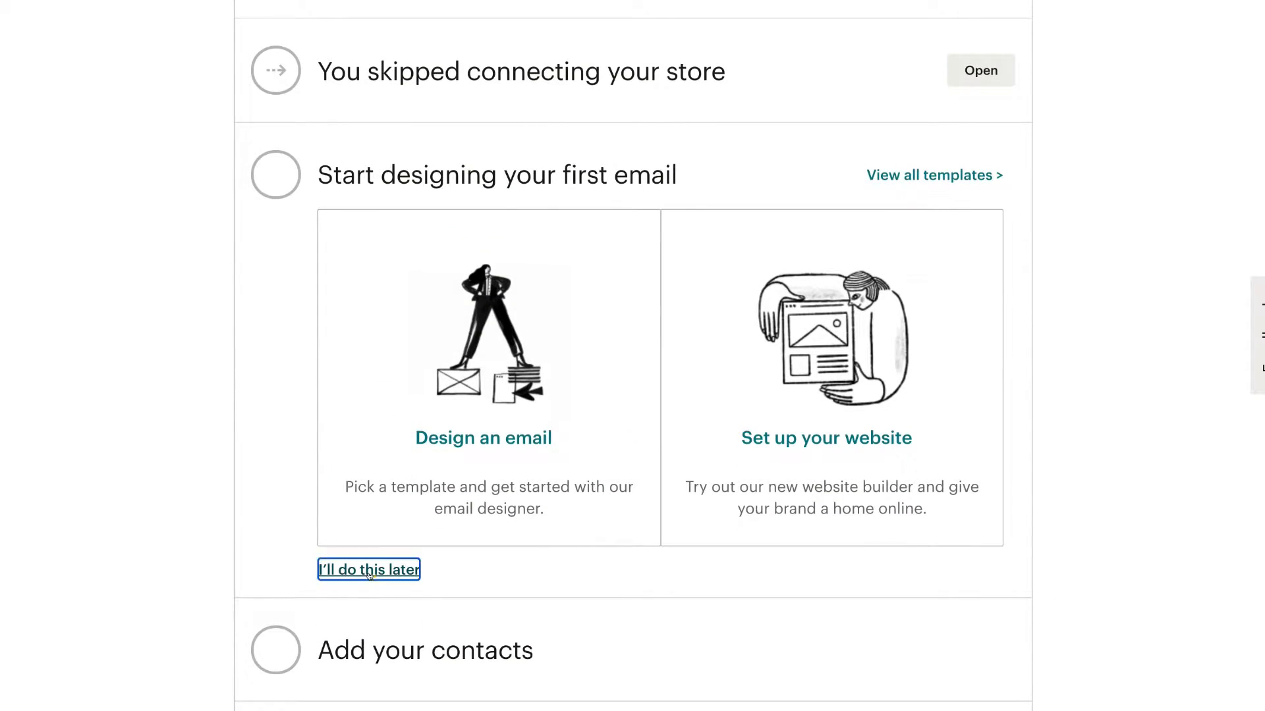
left_click(367, 567)
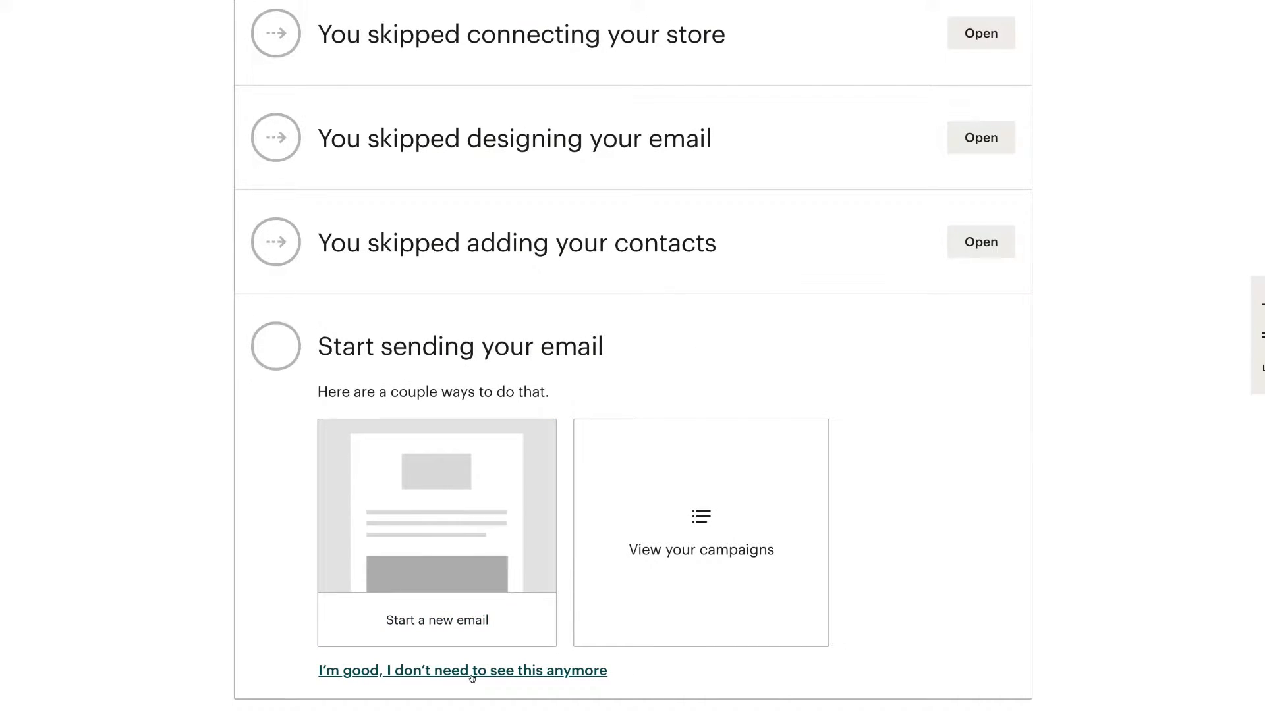
left_click(472, 672)
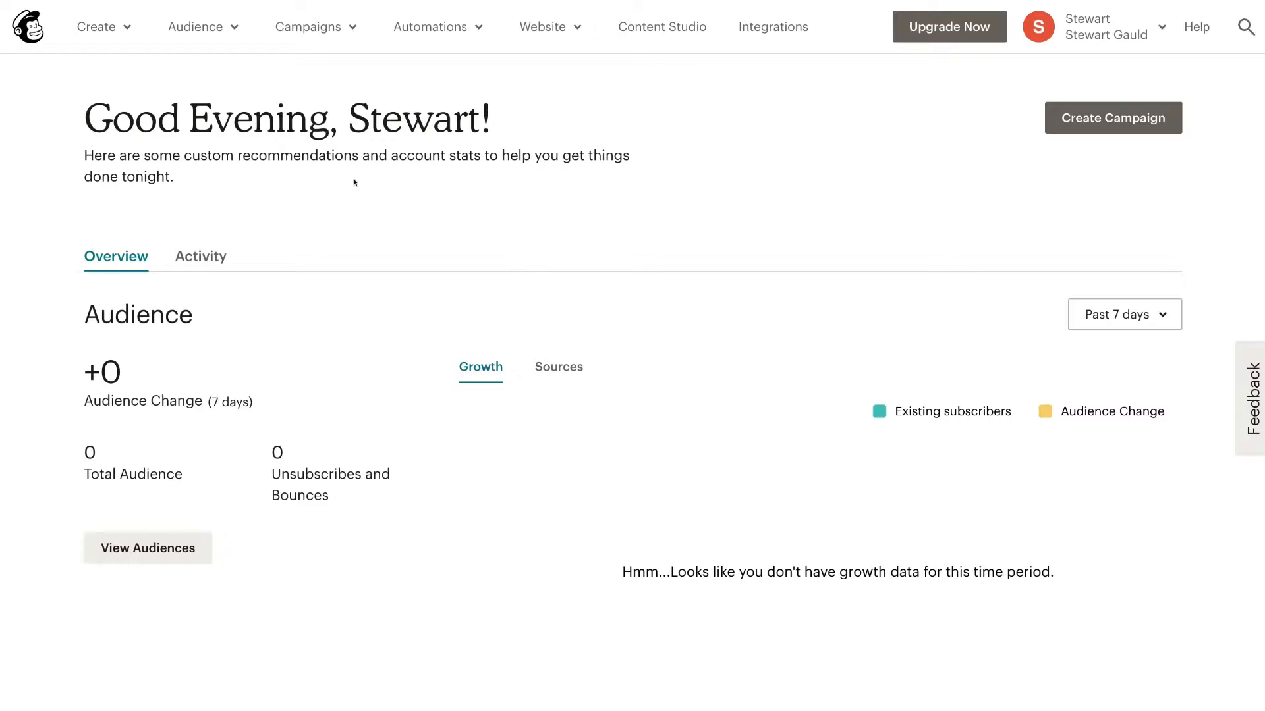
left_click(107, 29)
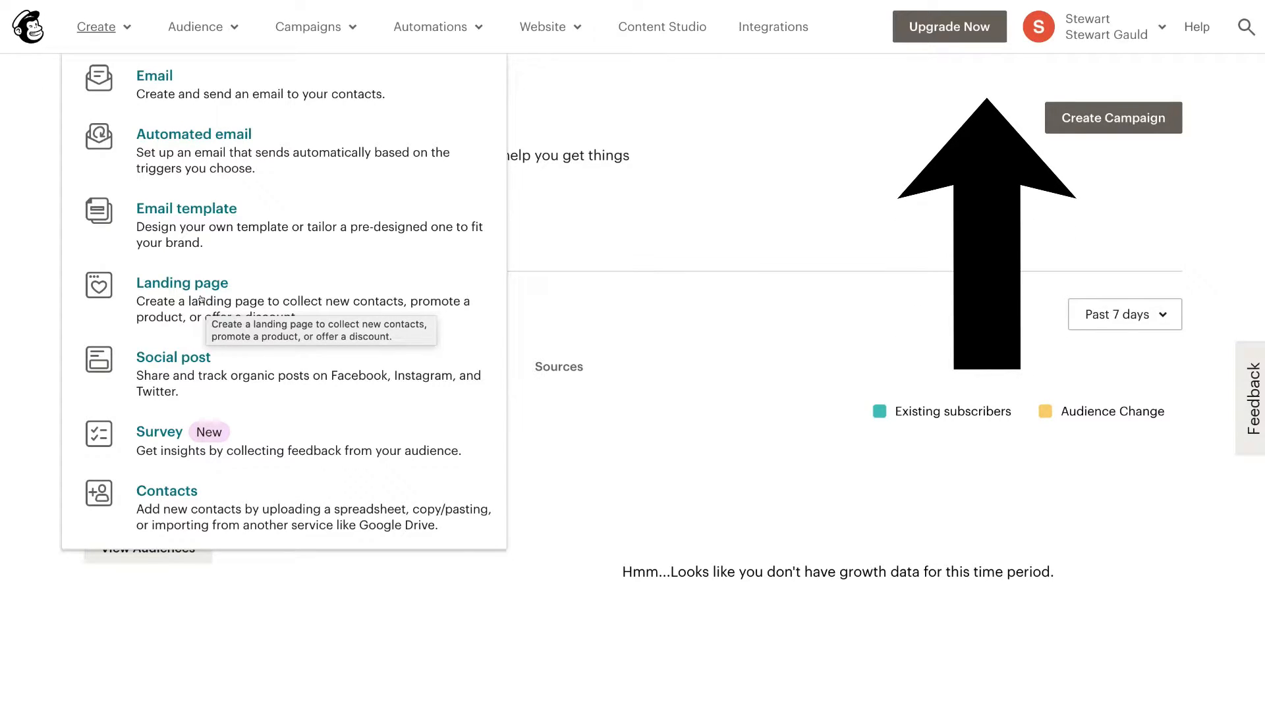
left_click(220, 27)
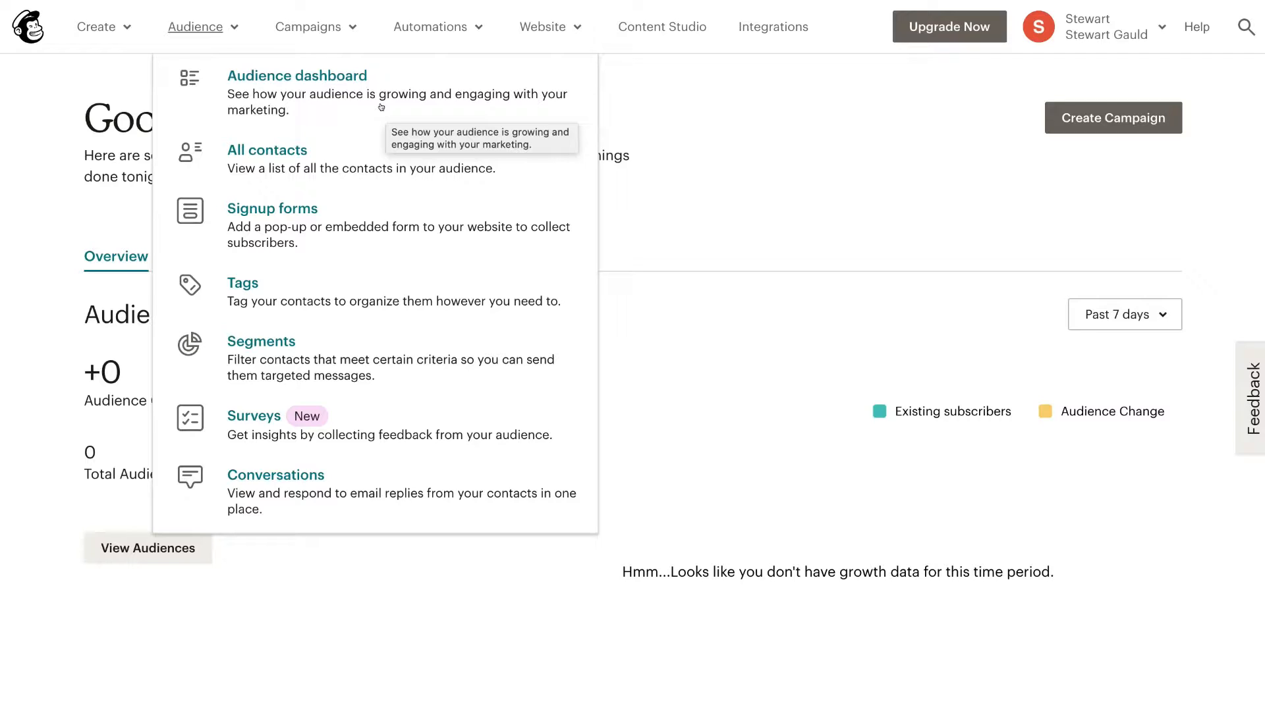
left_click(337, 31)
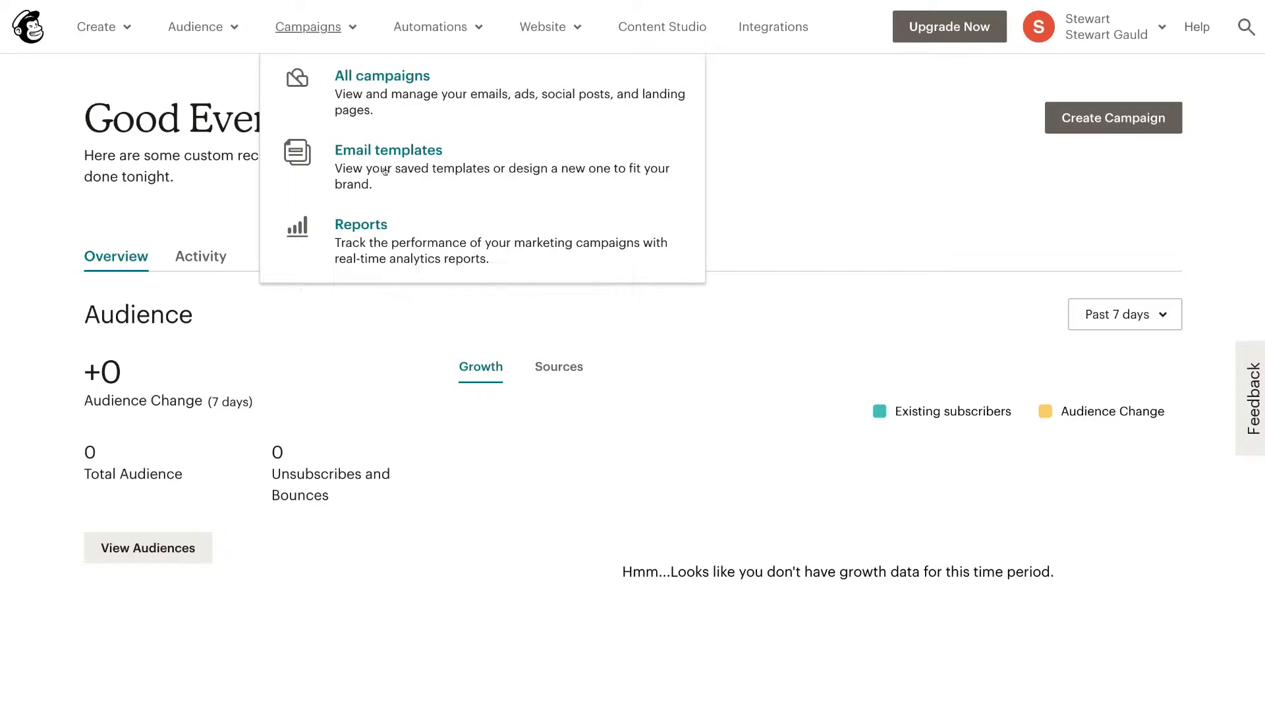
left_click(461, 27)
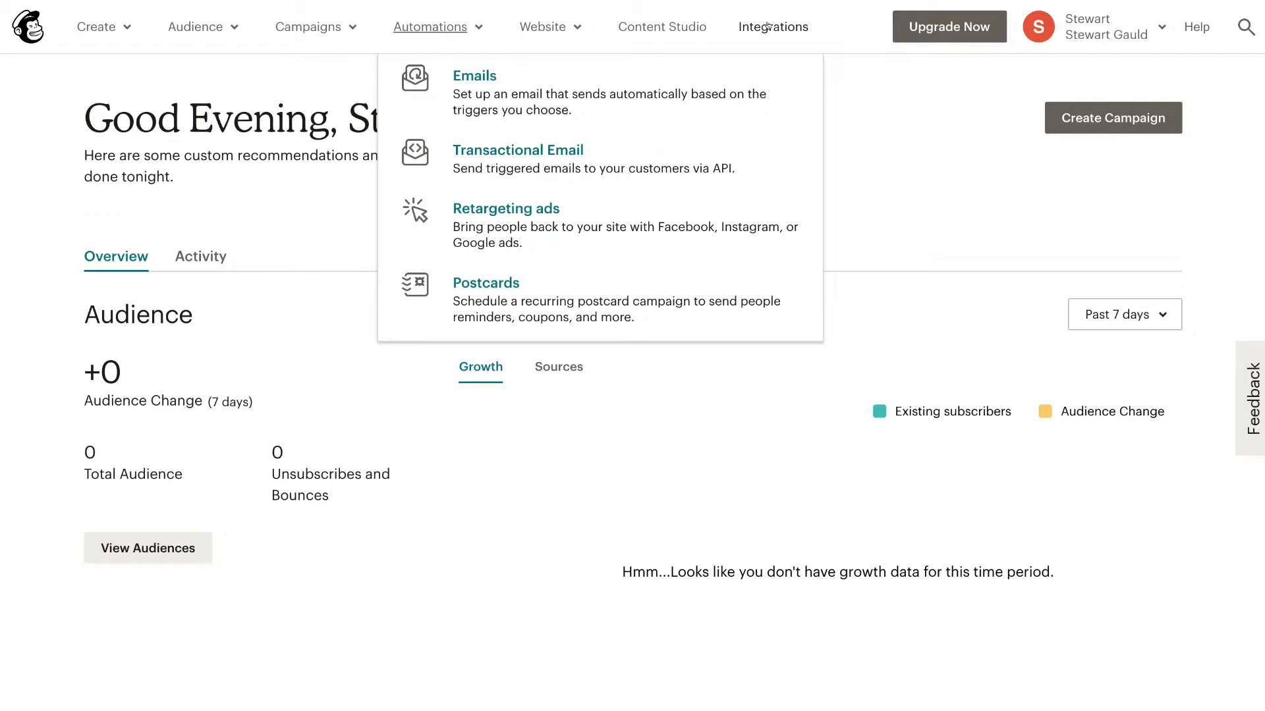
left_click(323, 237)
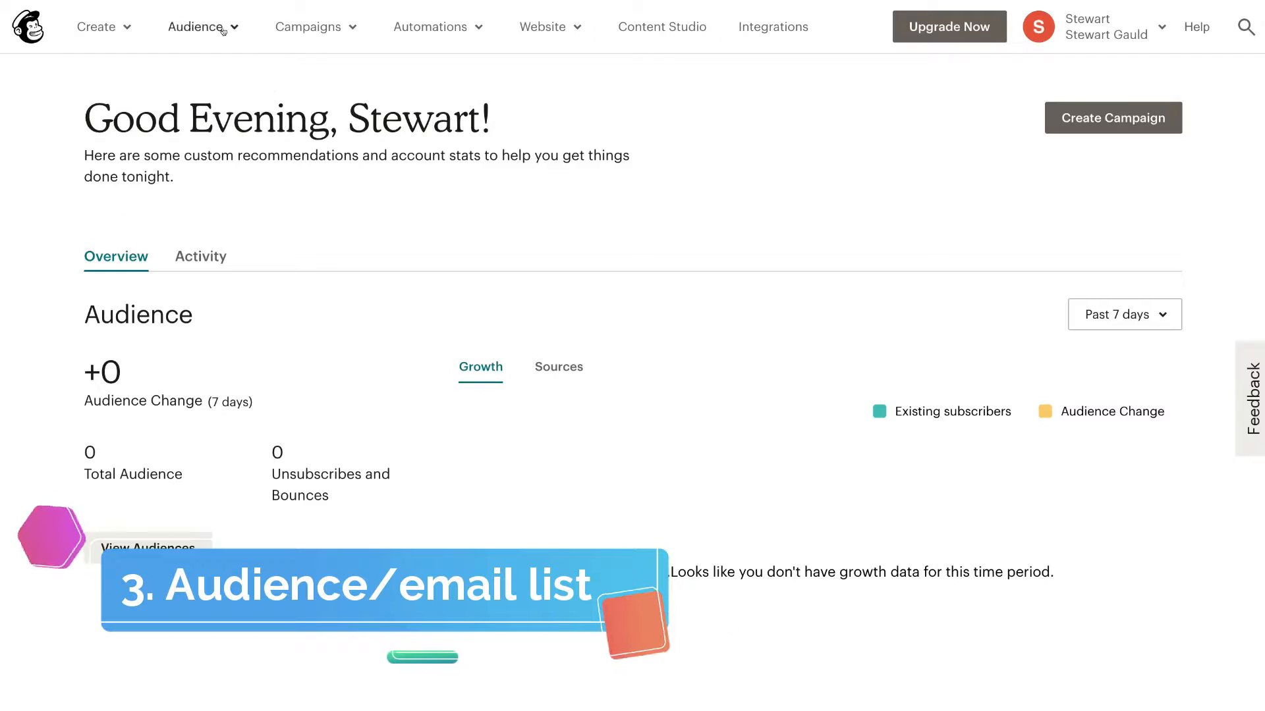
Step: Open the audience's contact list from the audience dashboard and bring up the form for adding a single subscriber
left_click(196, 26)
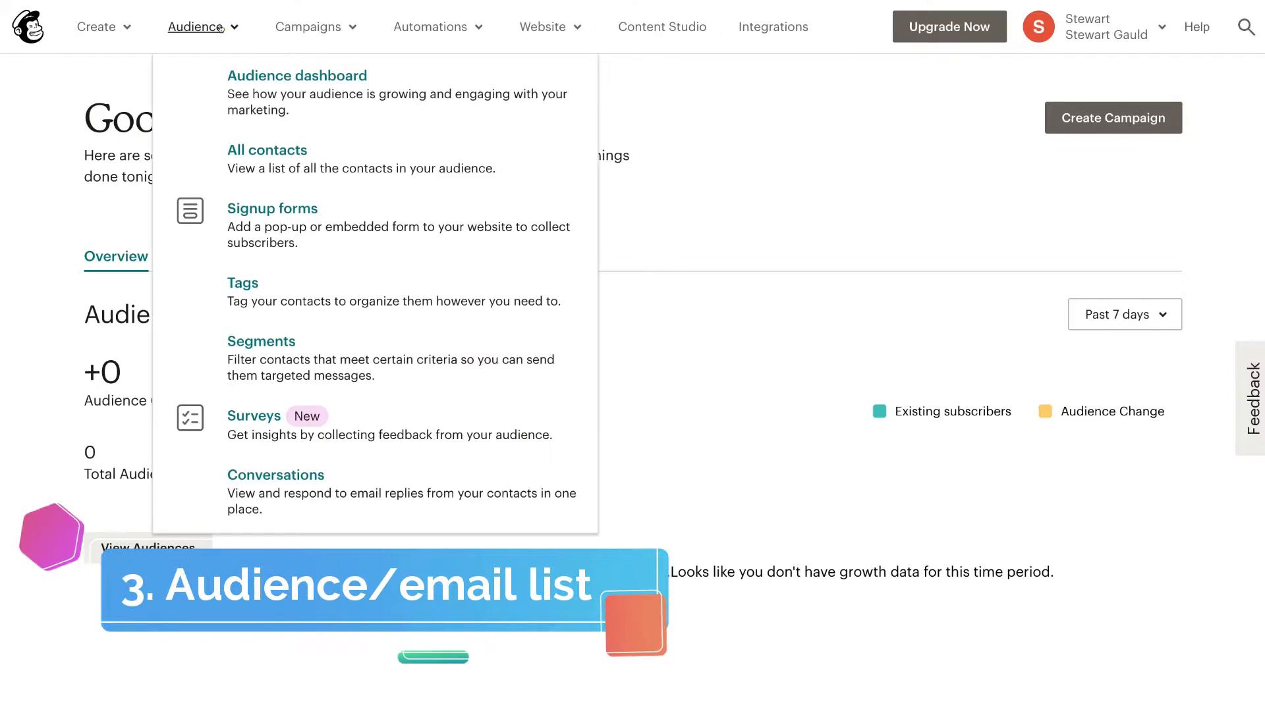
left_click(270, 102)
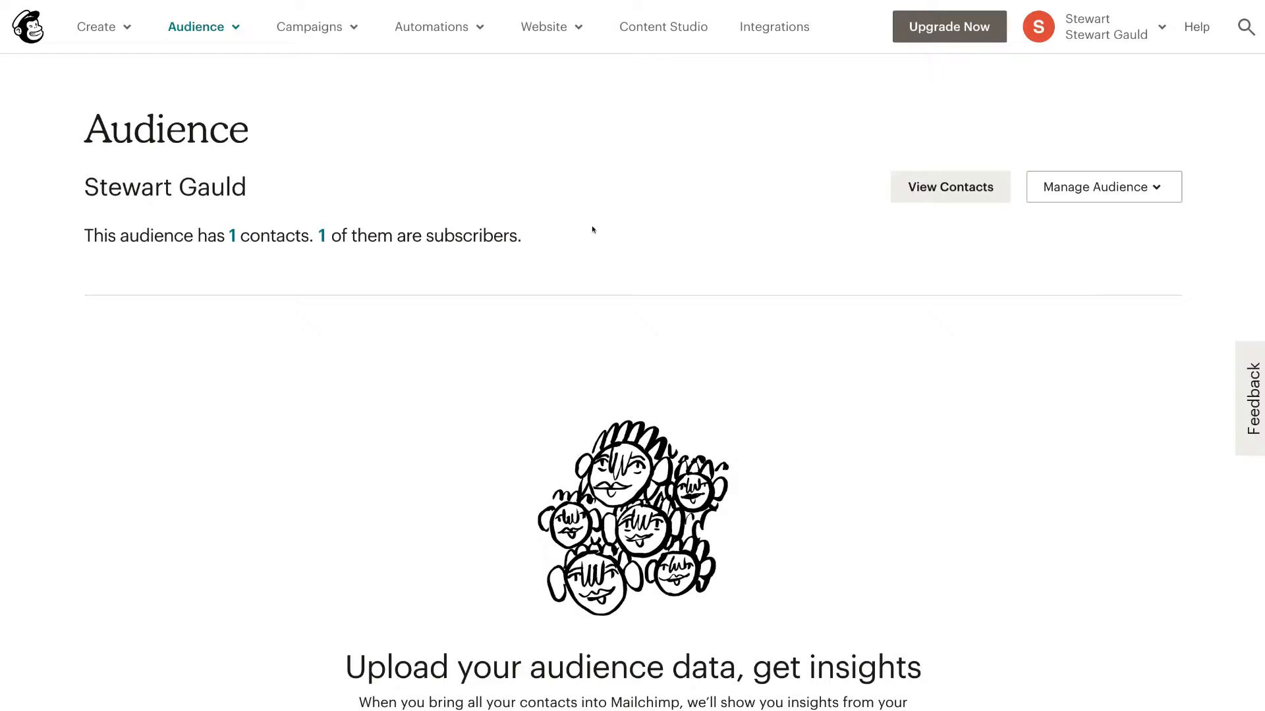
left_click(936, 189)
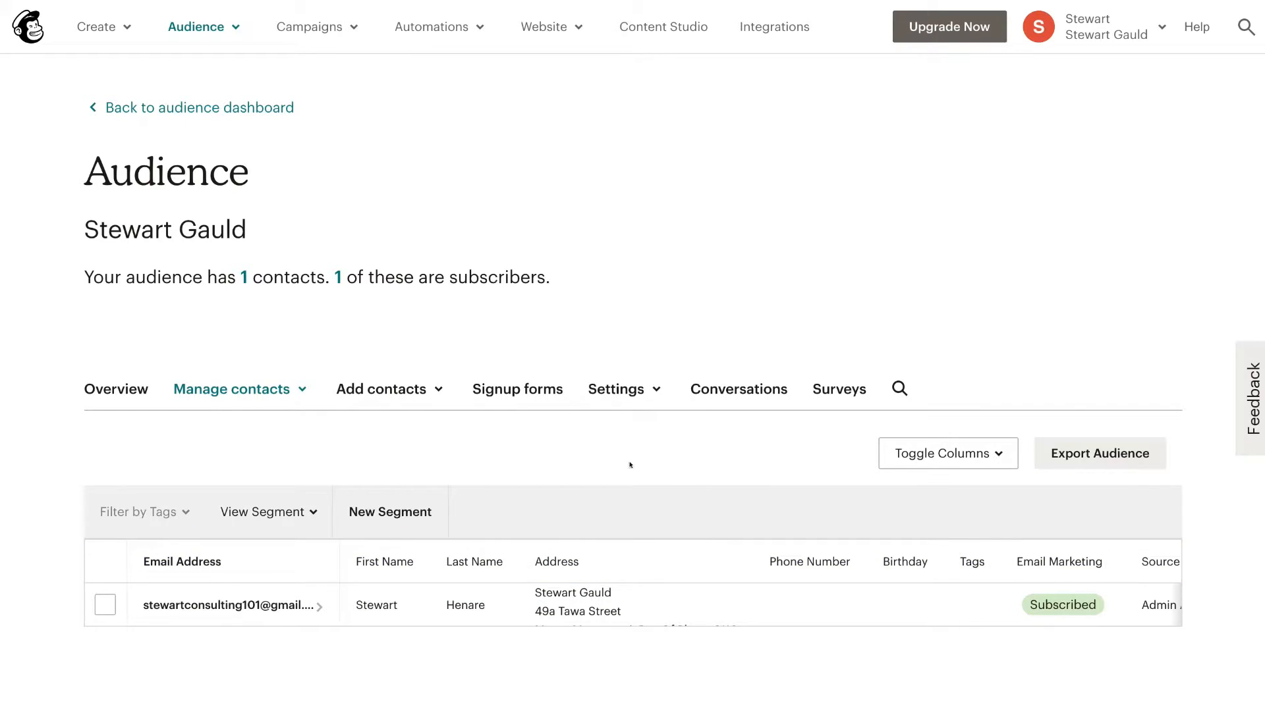
left_click(406, 393)
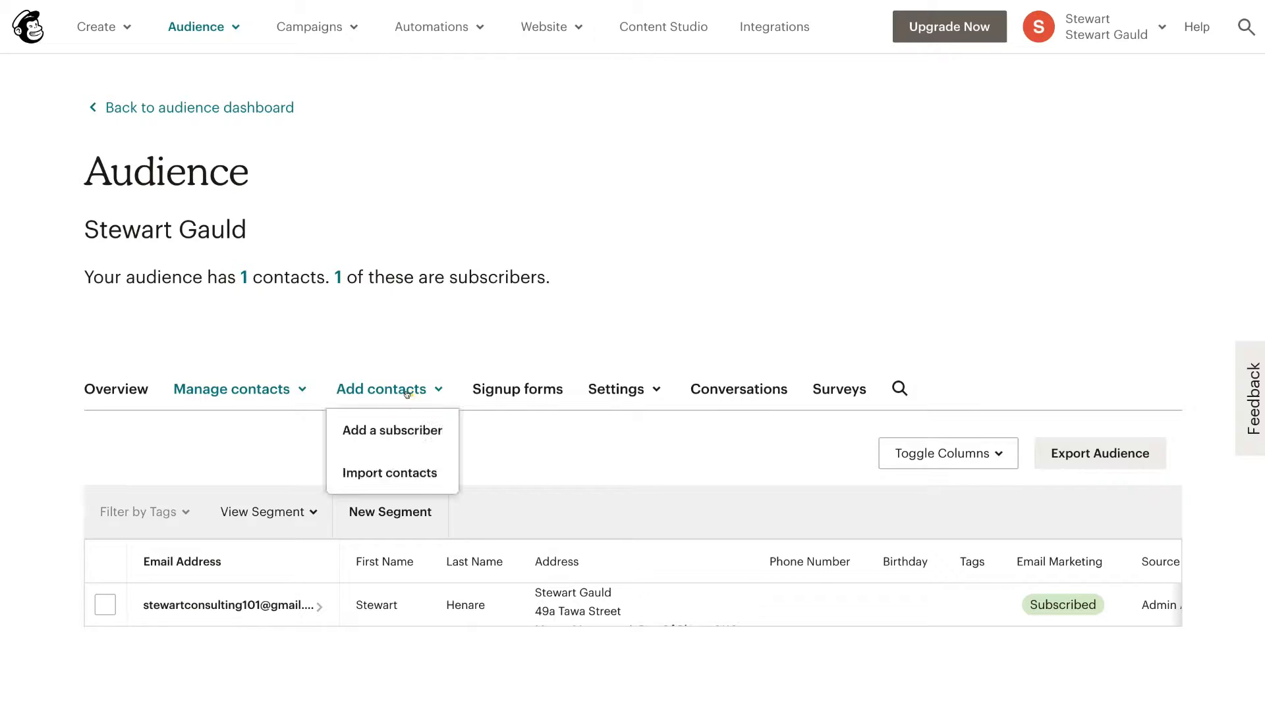
left_click(392, 431)
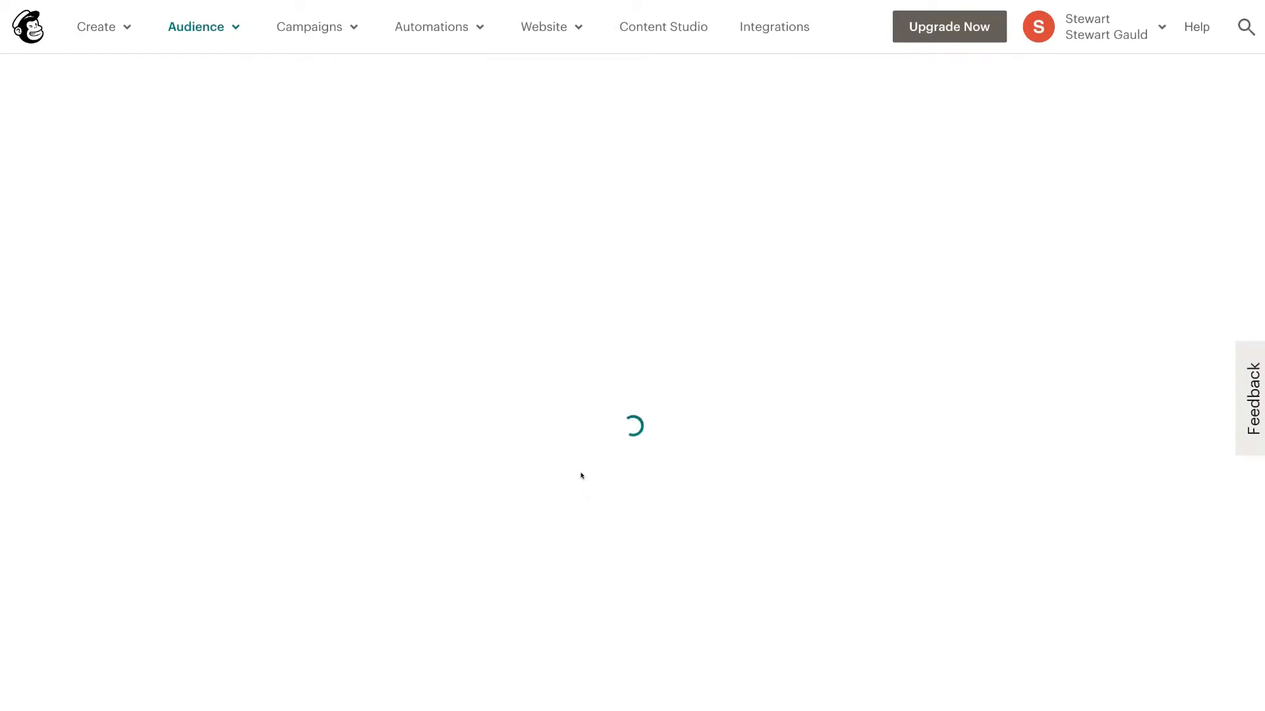
Step: Review the Add subscriber form's contact detail fields, birthday, tags, email permission and profile update options
scroll(720, 539, "down", 2)
scroll(720, 541, "down", 1)
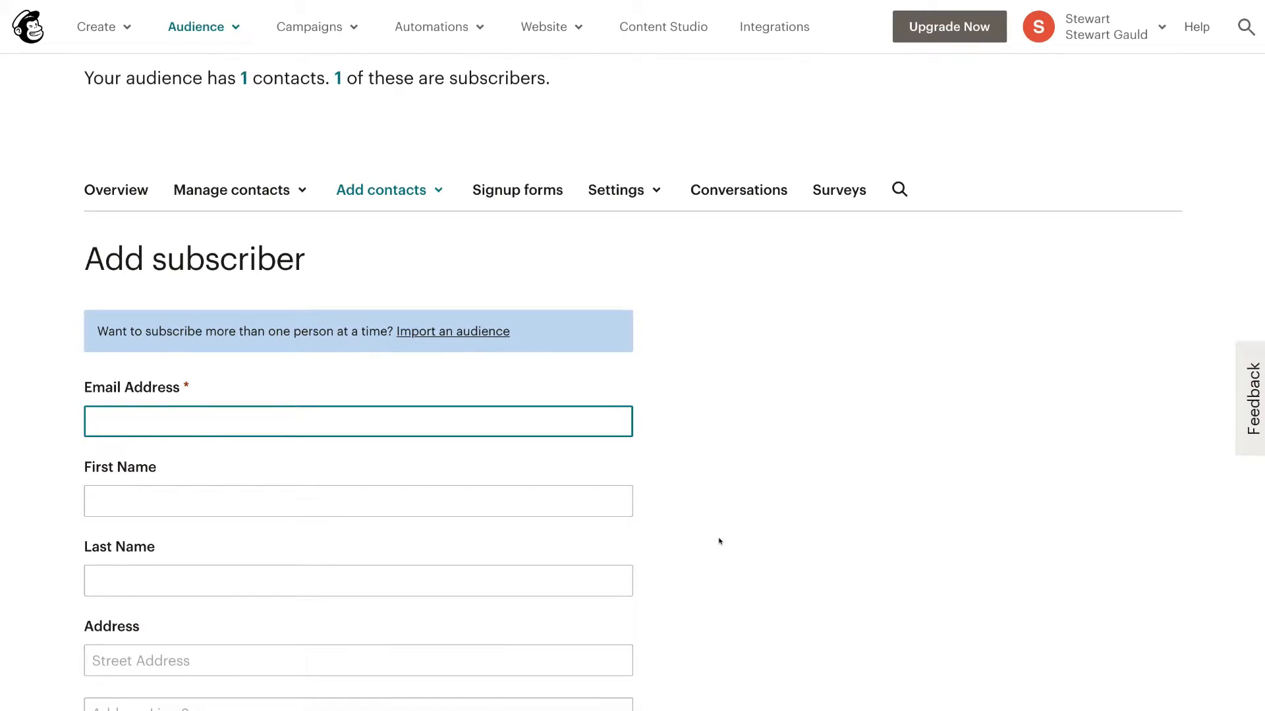
scroll(720, 540, "down", 2)
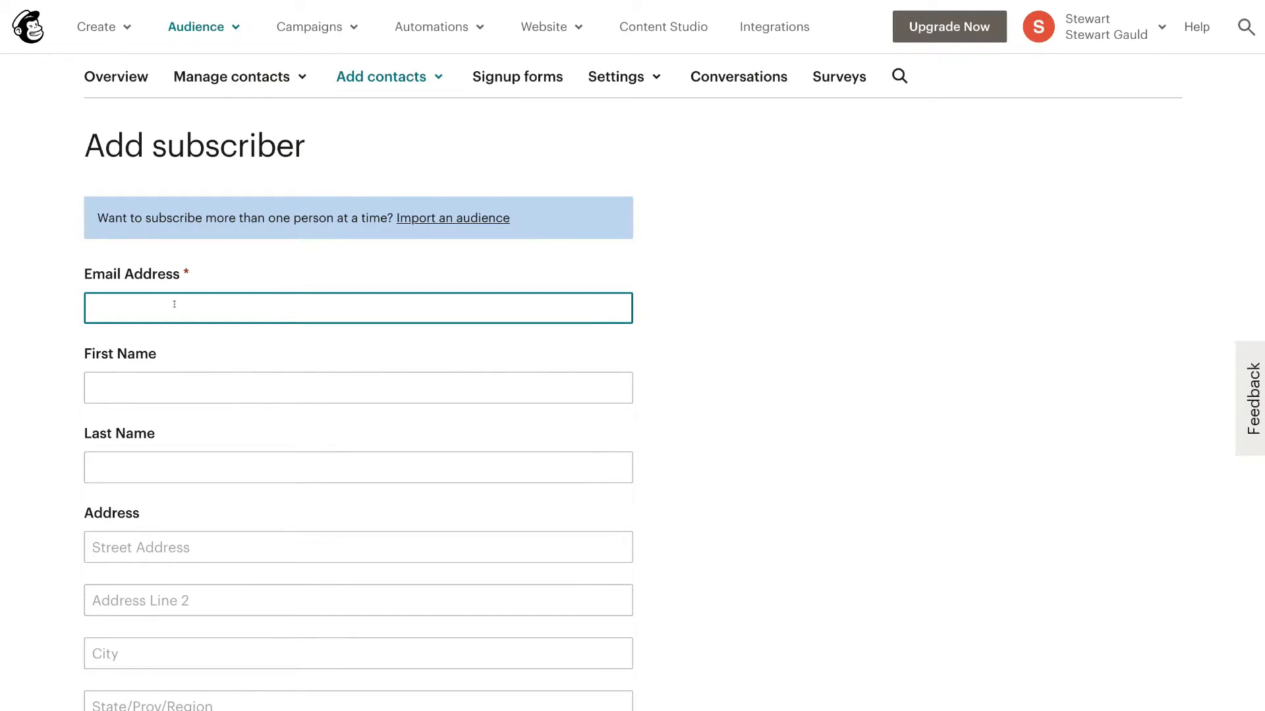
scroll(141, 467, "down", 2)
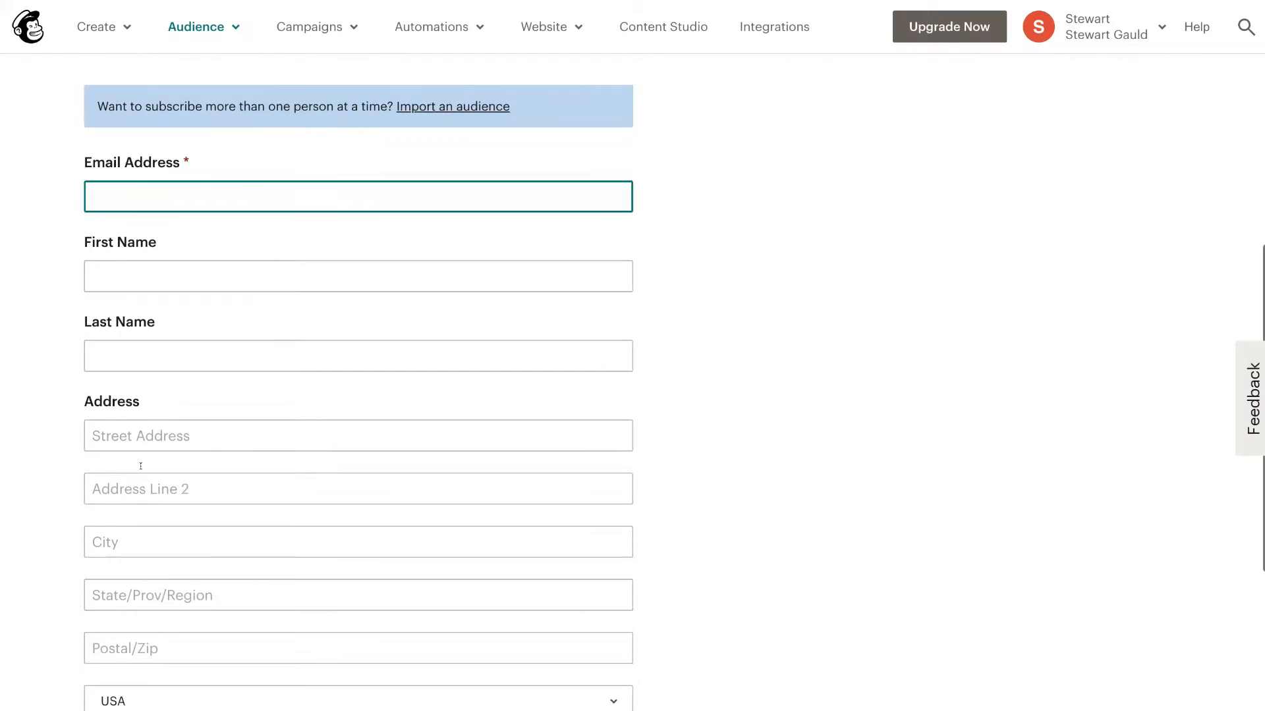
scroll(182, 573, "down", 3)
scroll(211, 432, "down", 4)
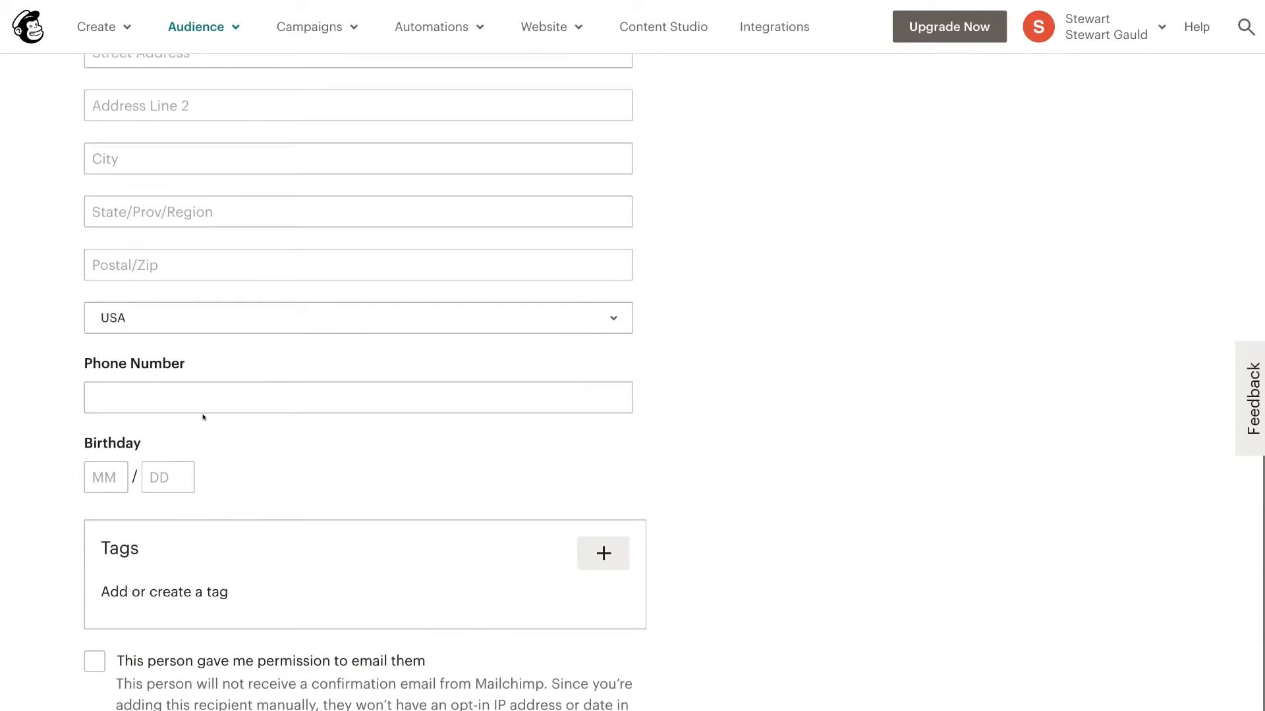
scroll(229, 527, "down", 2)
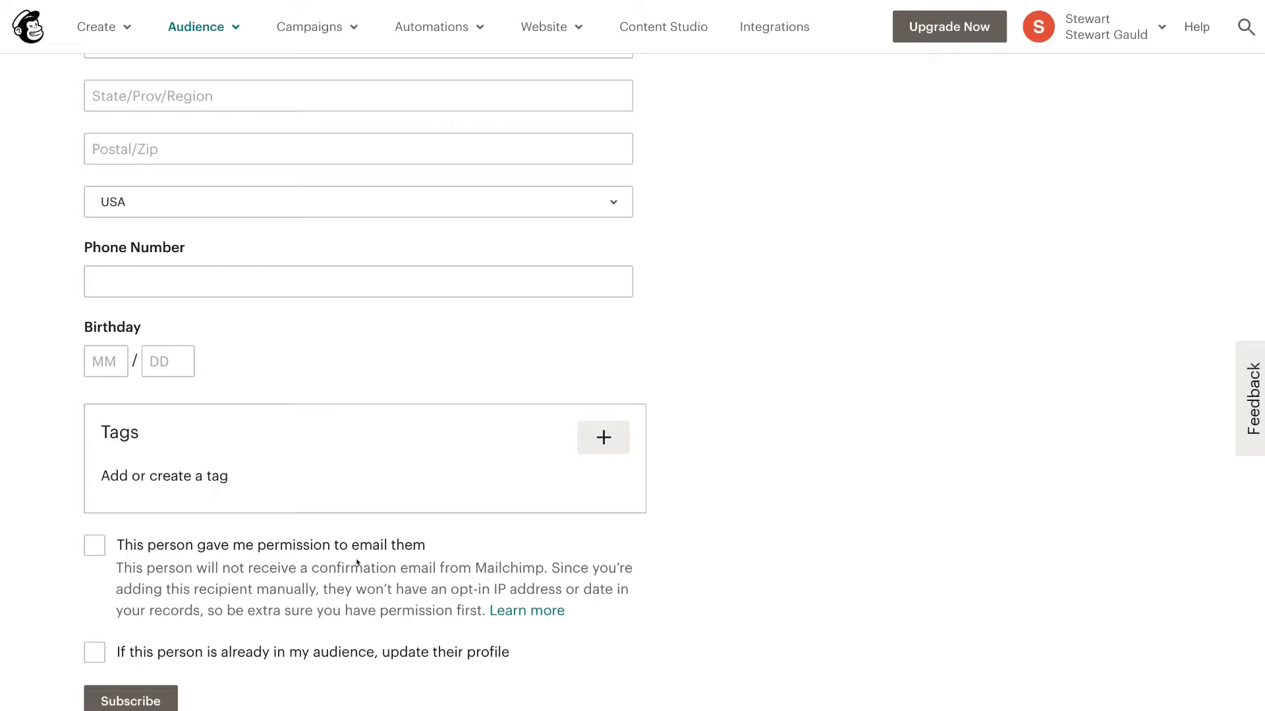
scroll(349, 304, "down", 1)
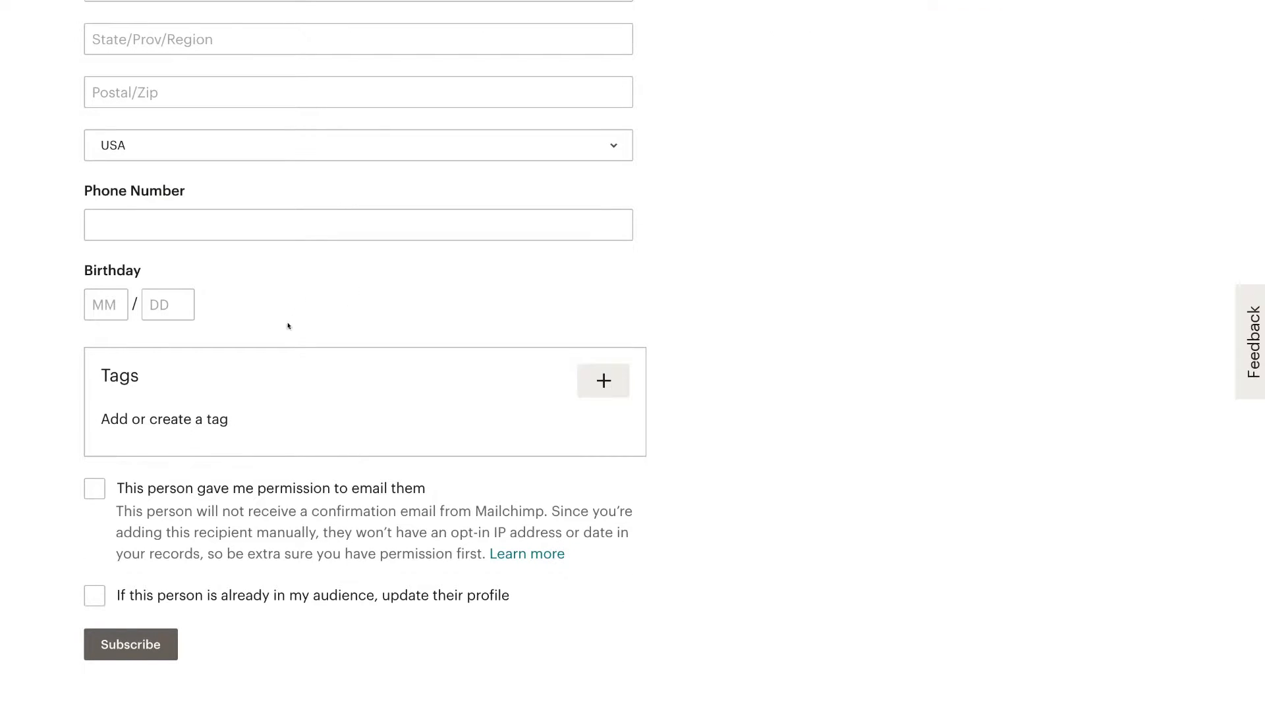
Step: Review the contact import methods, file upload and copy and paste, and exit the import without adding anyone
left_click(168, 648)
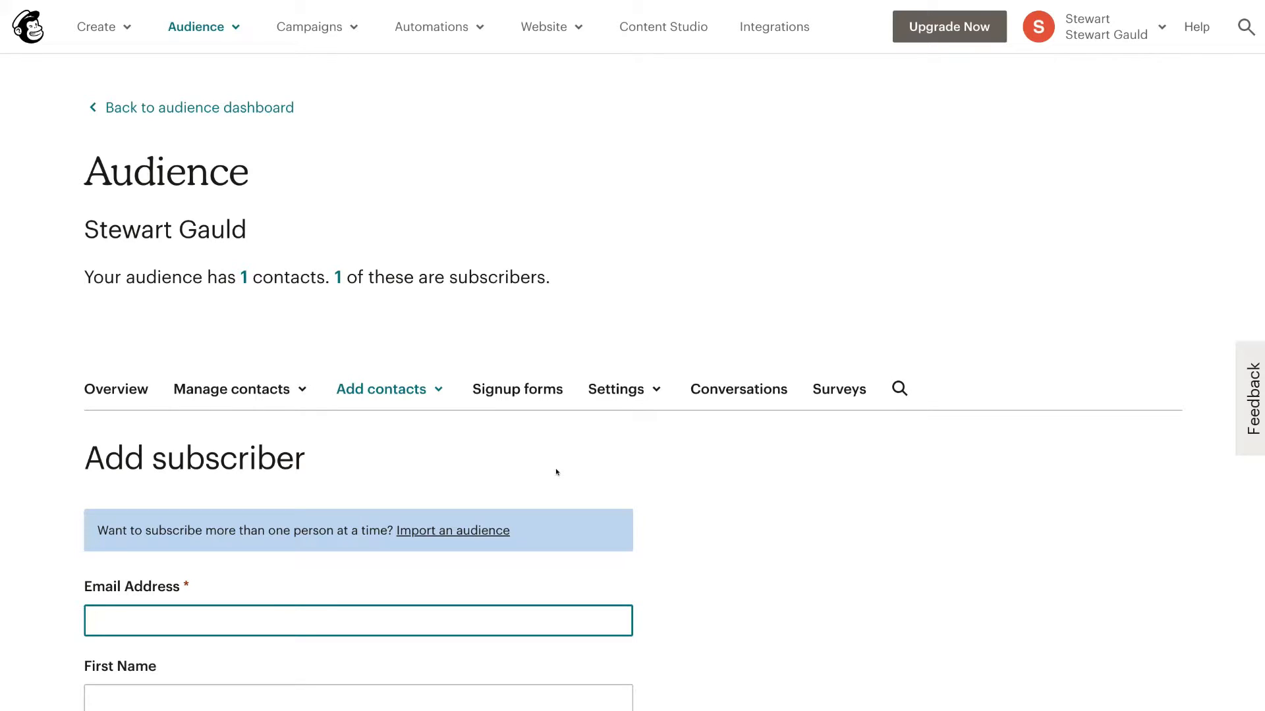
left_click(427, 393)
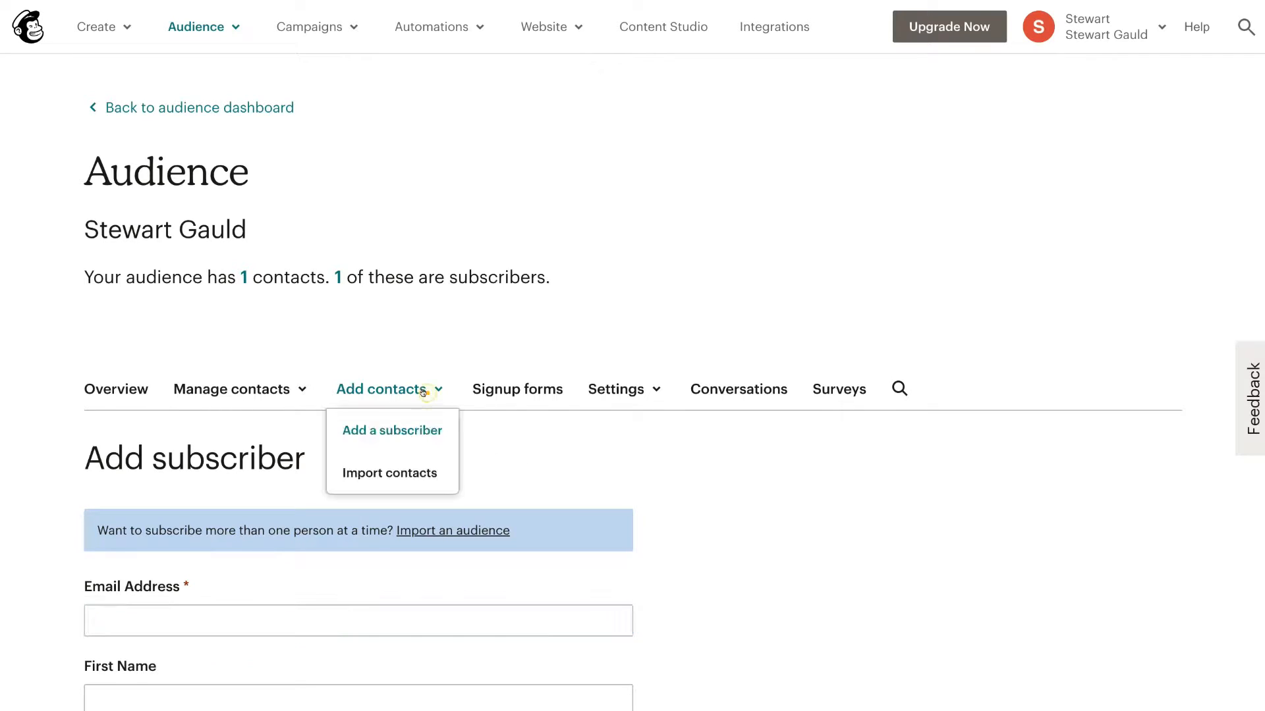
left_click(410, 472)
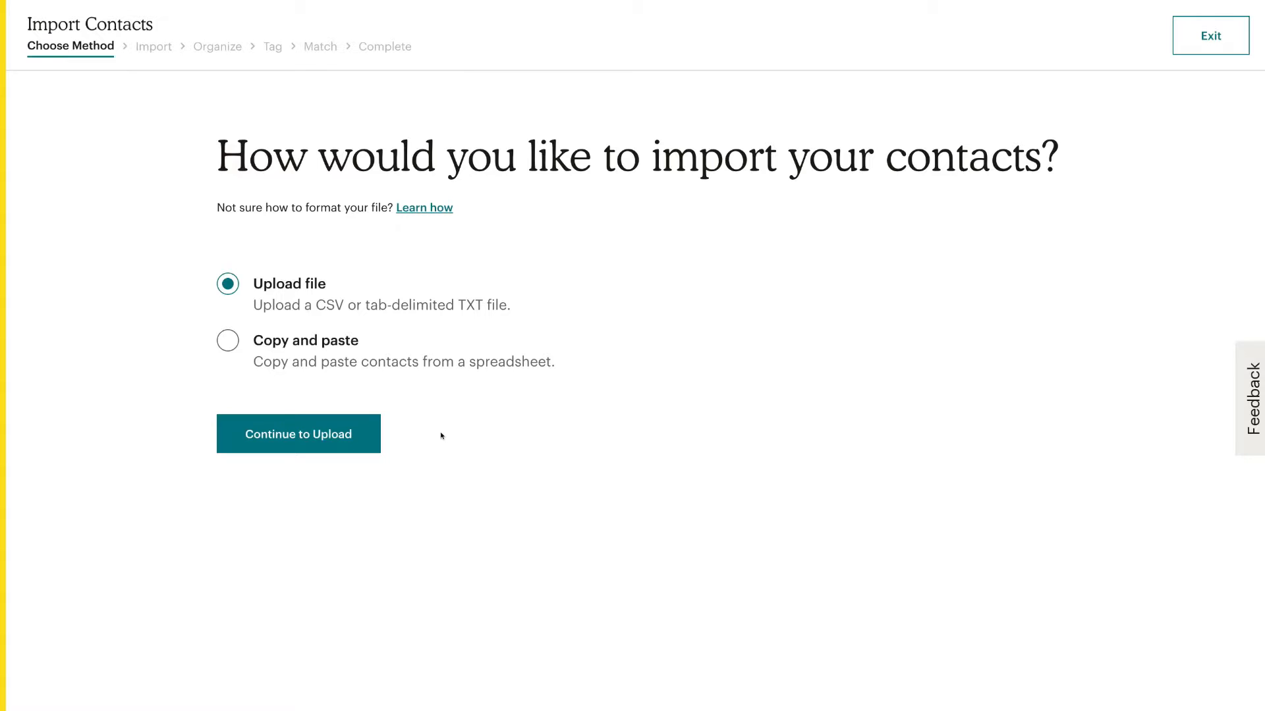
left_click(1184, 39)
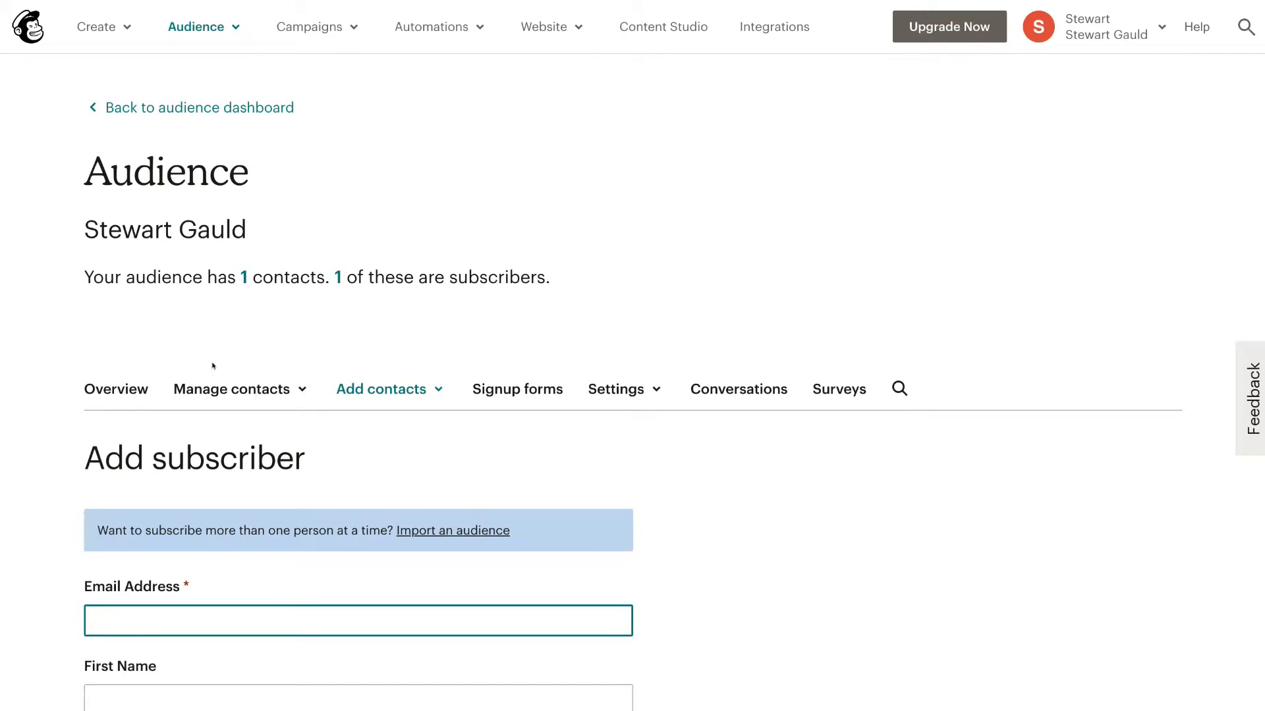
Step: Open the audience's contact list from its overview and assign a new tag named Marketing to the listed contact
left_click(116, 389)
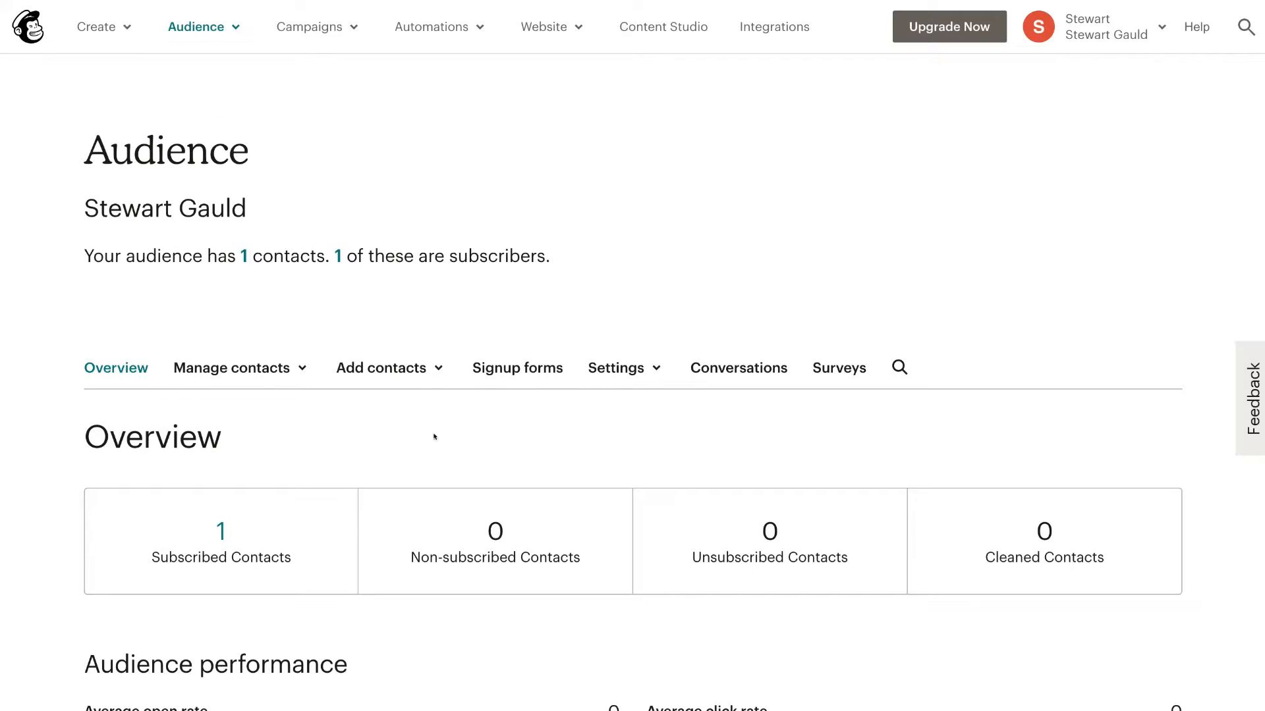
left_click(292, 369)
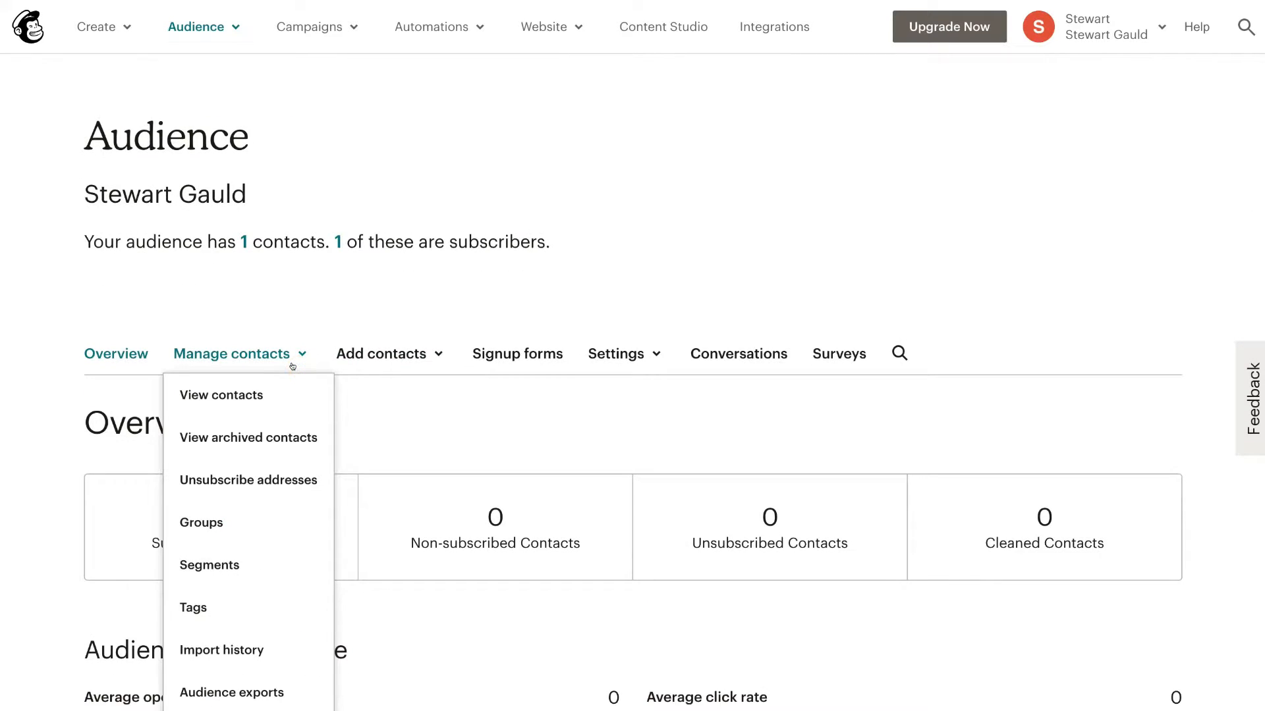
left_click(232, 394)
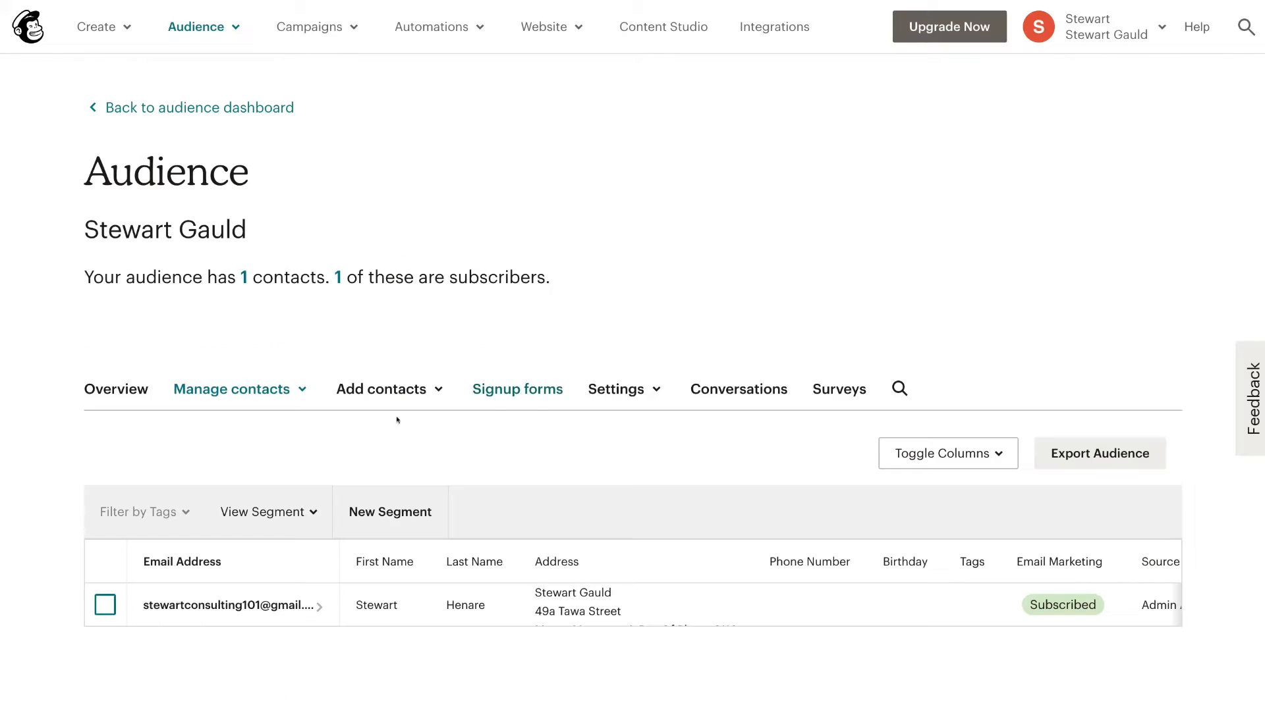
left_click(105, 604)
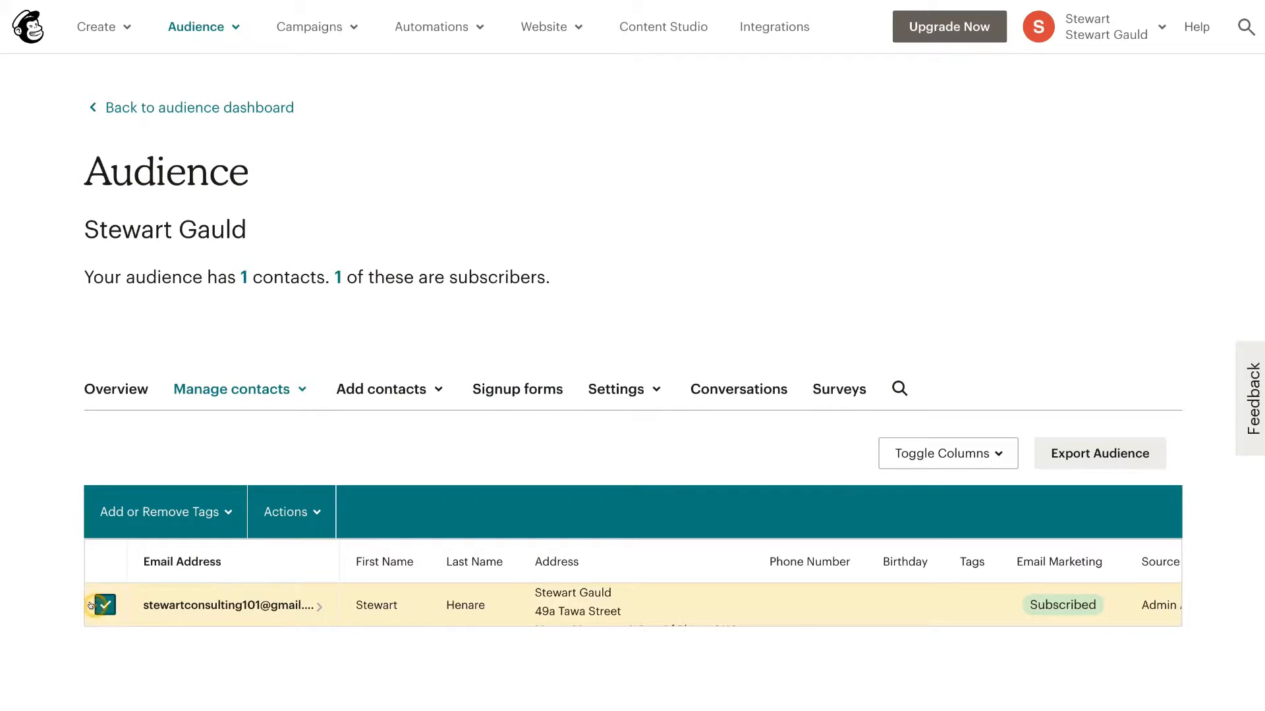
left_click(224, 517)
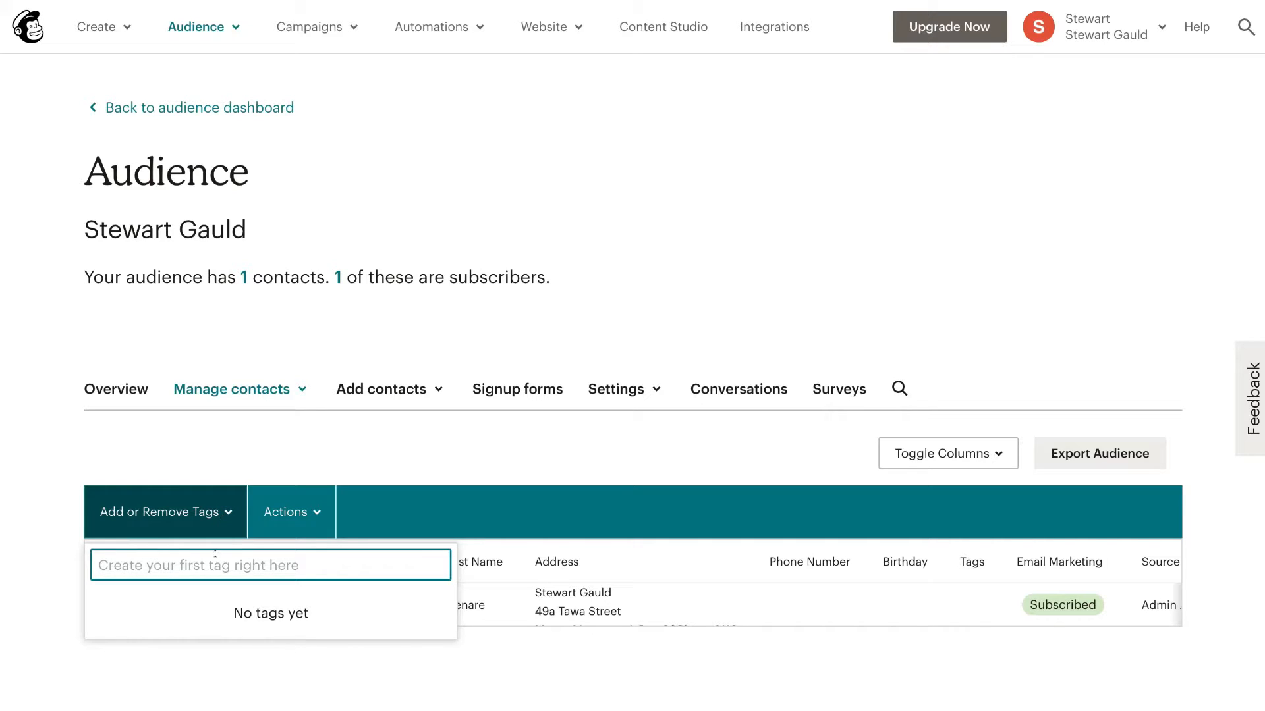
type("Marketing")
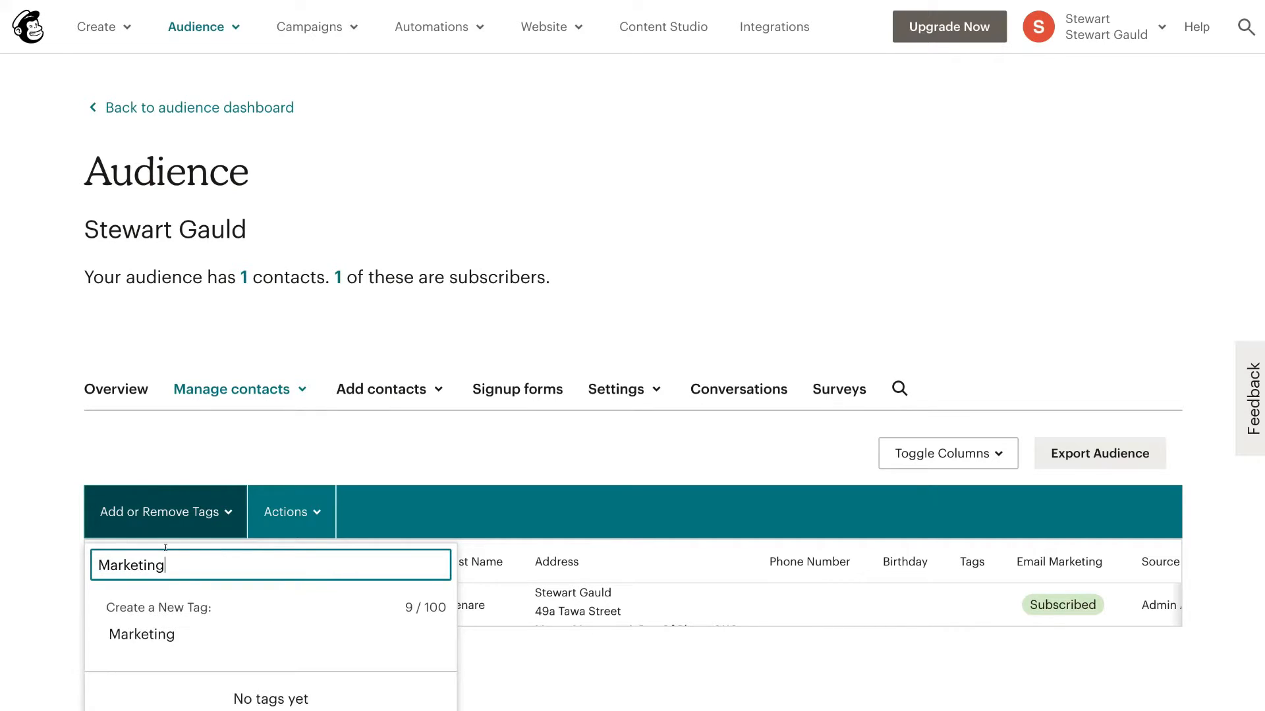
key("Return")
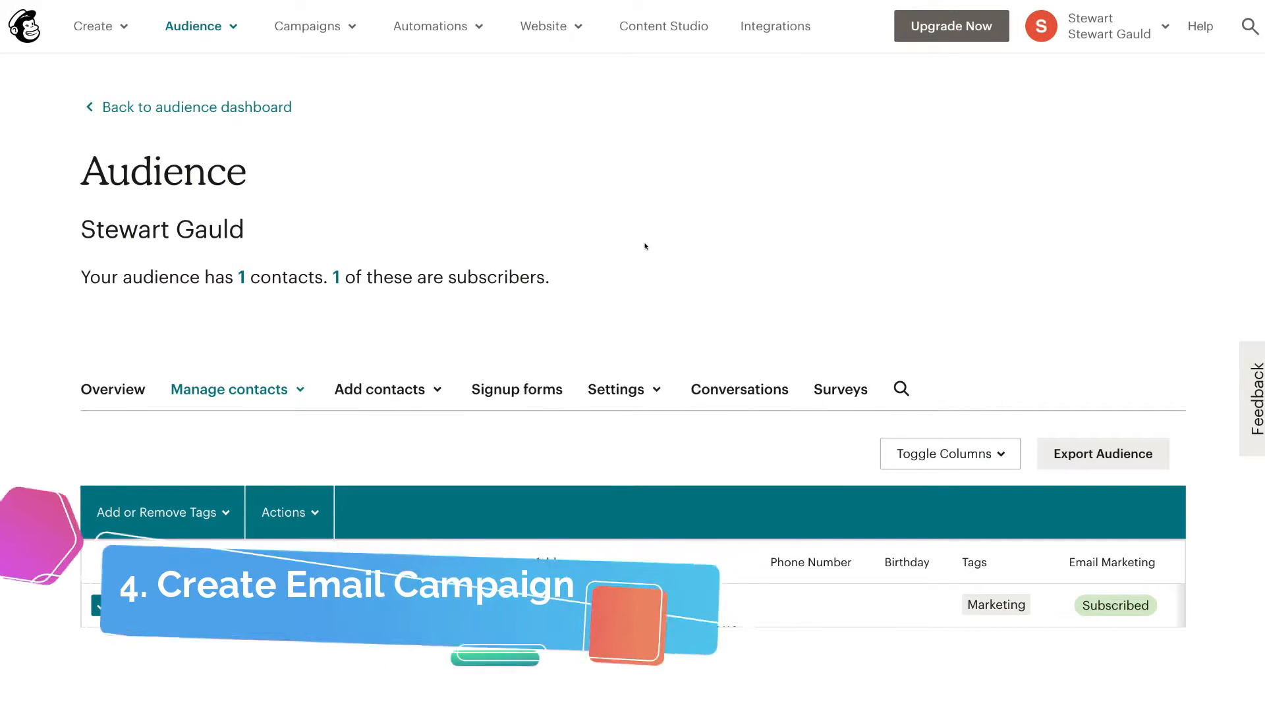
Step: Create a regular email campaign named "Free 1 hour marketing consultation"
left_click(108, 25)
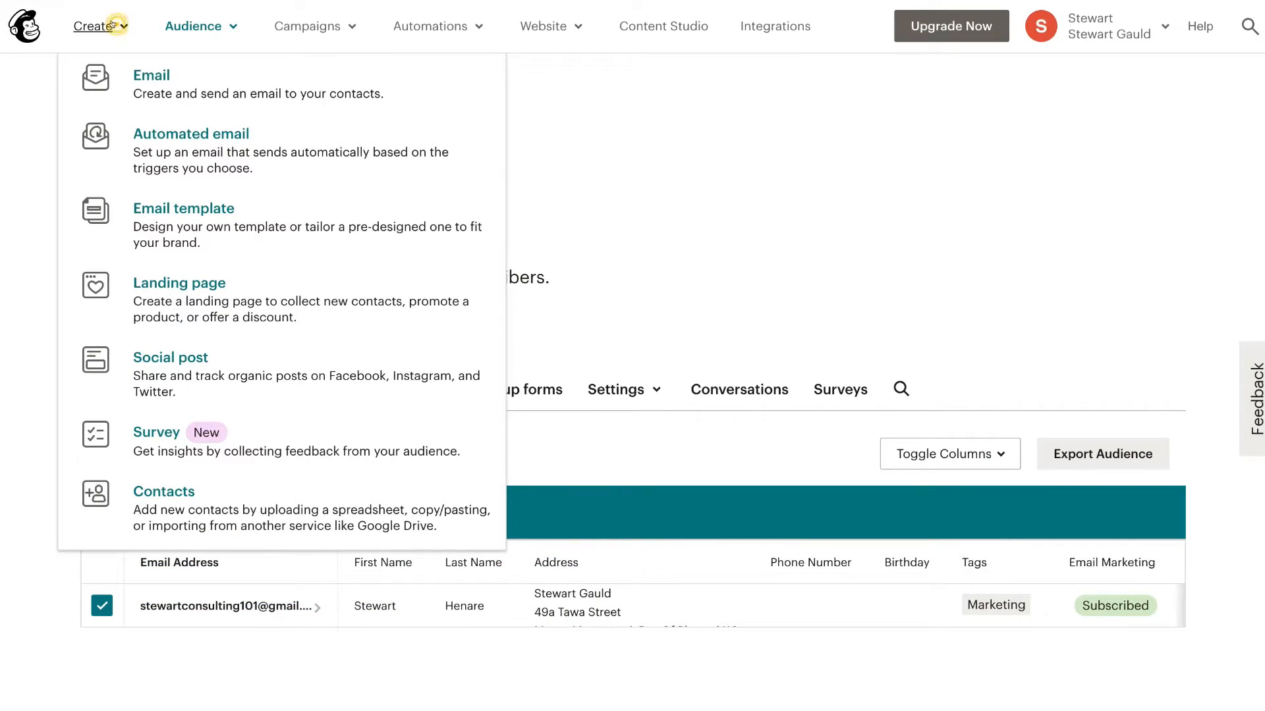
left_click(222, 76)
left_click(482, 390)
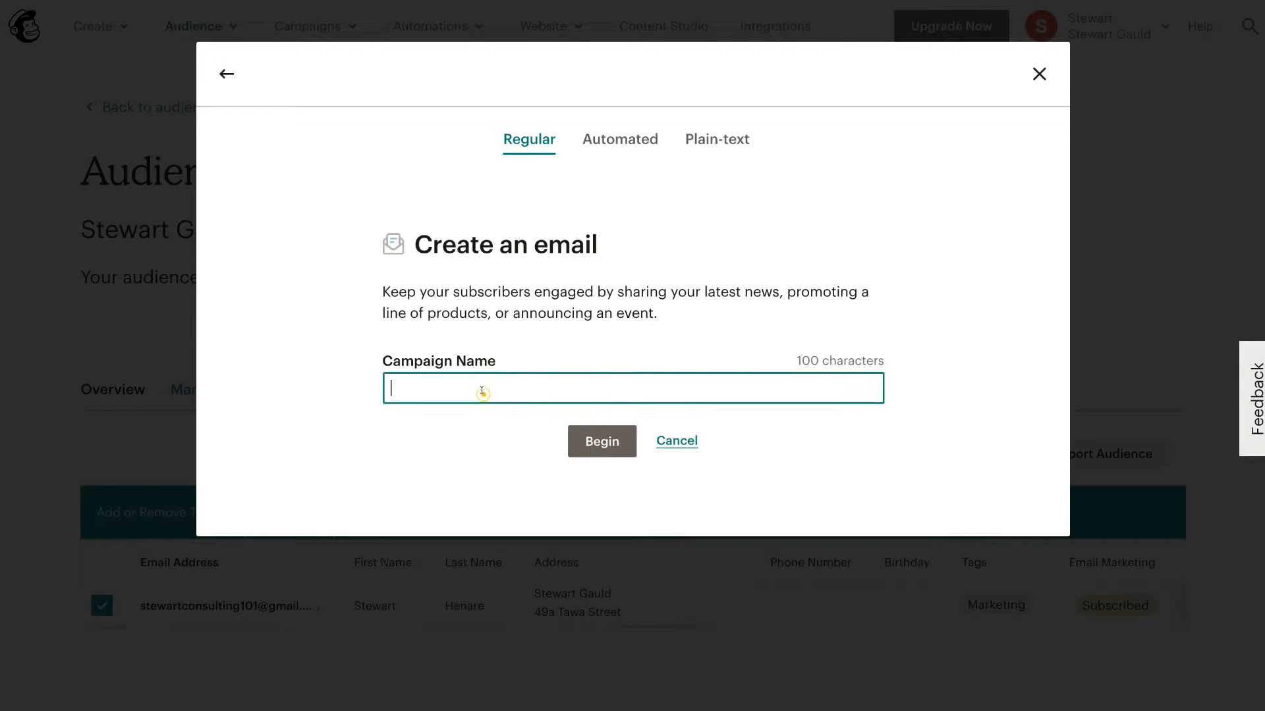
type("Free 1 hour marketing consultation")
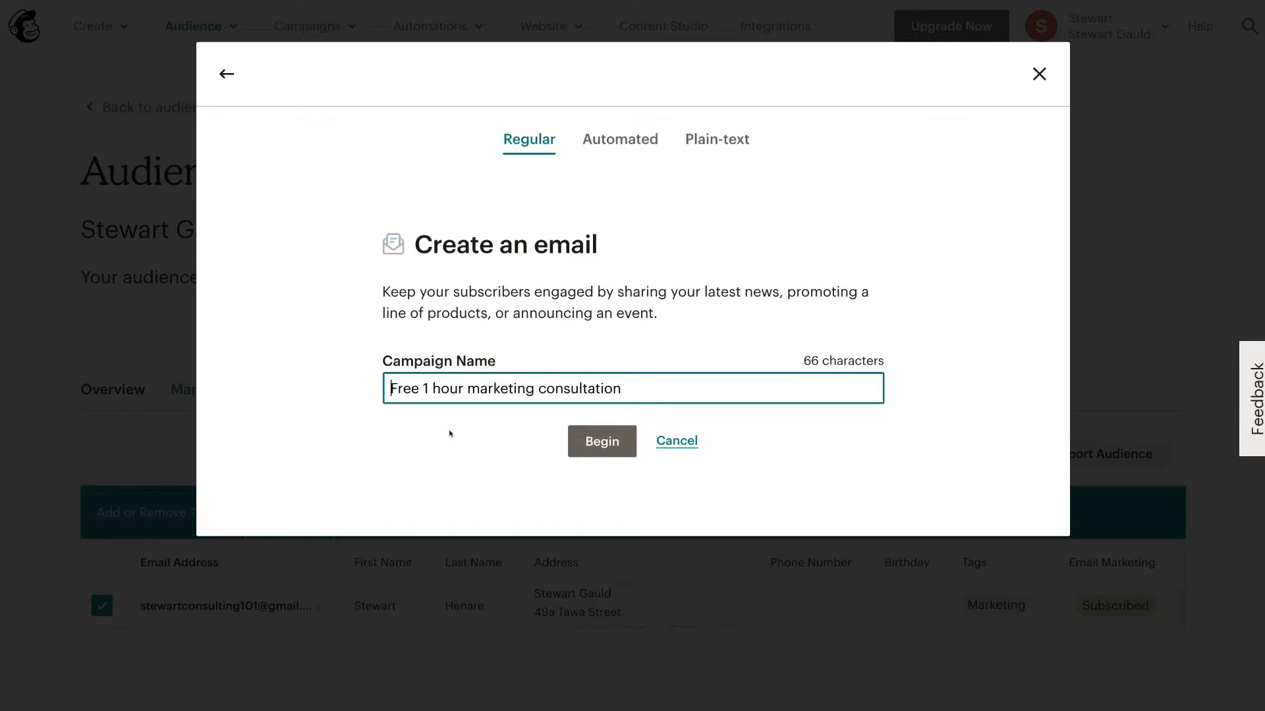
left_click(592, 440)
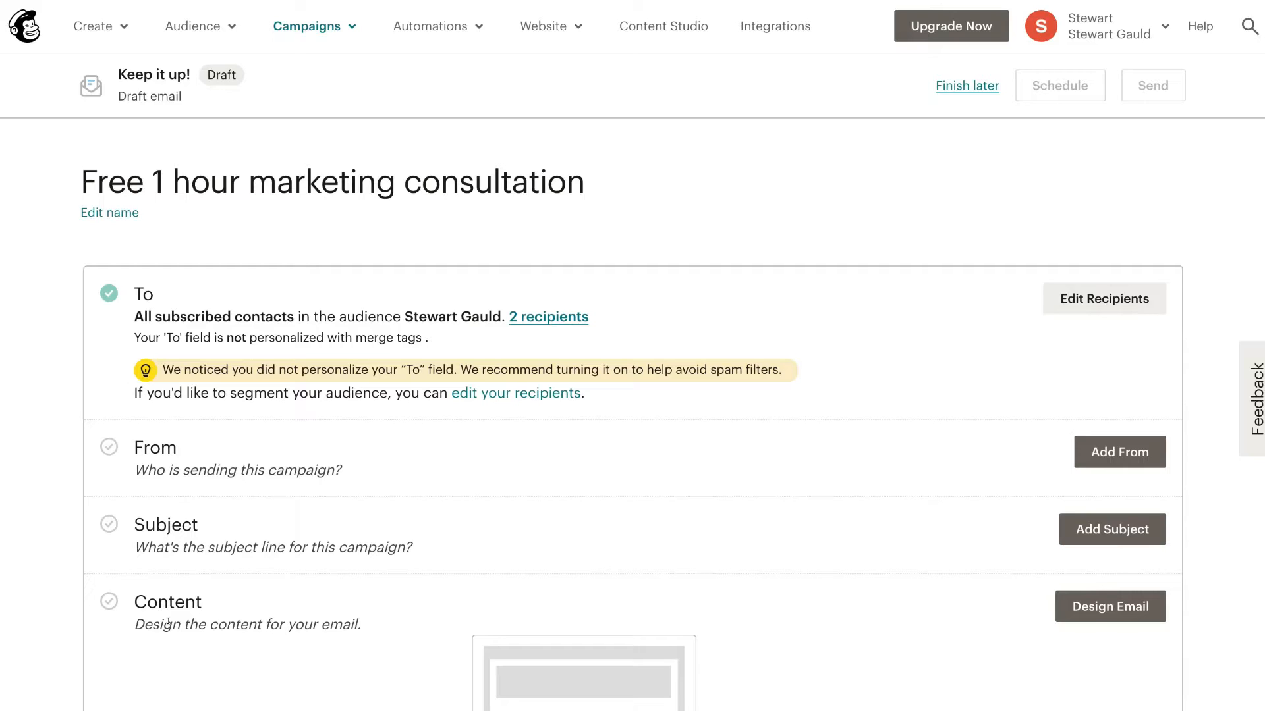
Step: Limit the campaign's recipients to audience contacts tagged Marketing and save the To section
left_click(1083, 307)
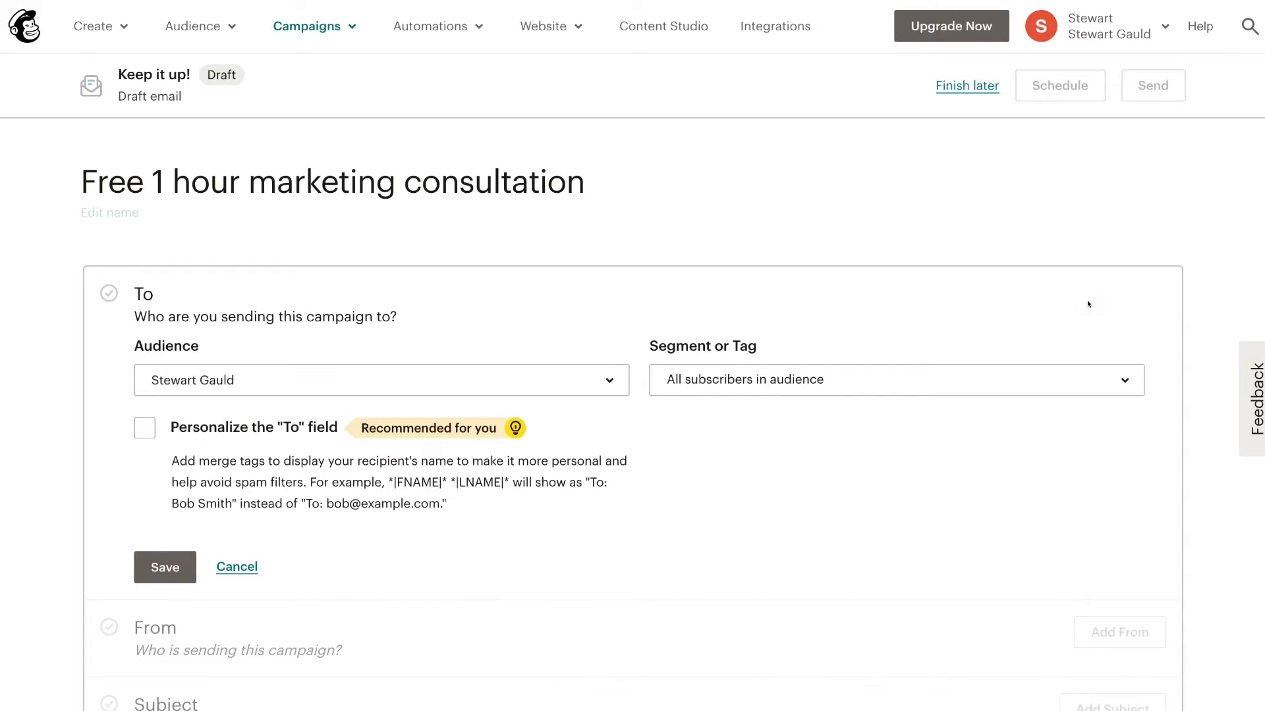
left_click(857, 389)
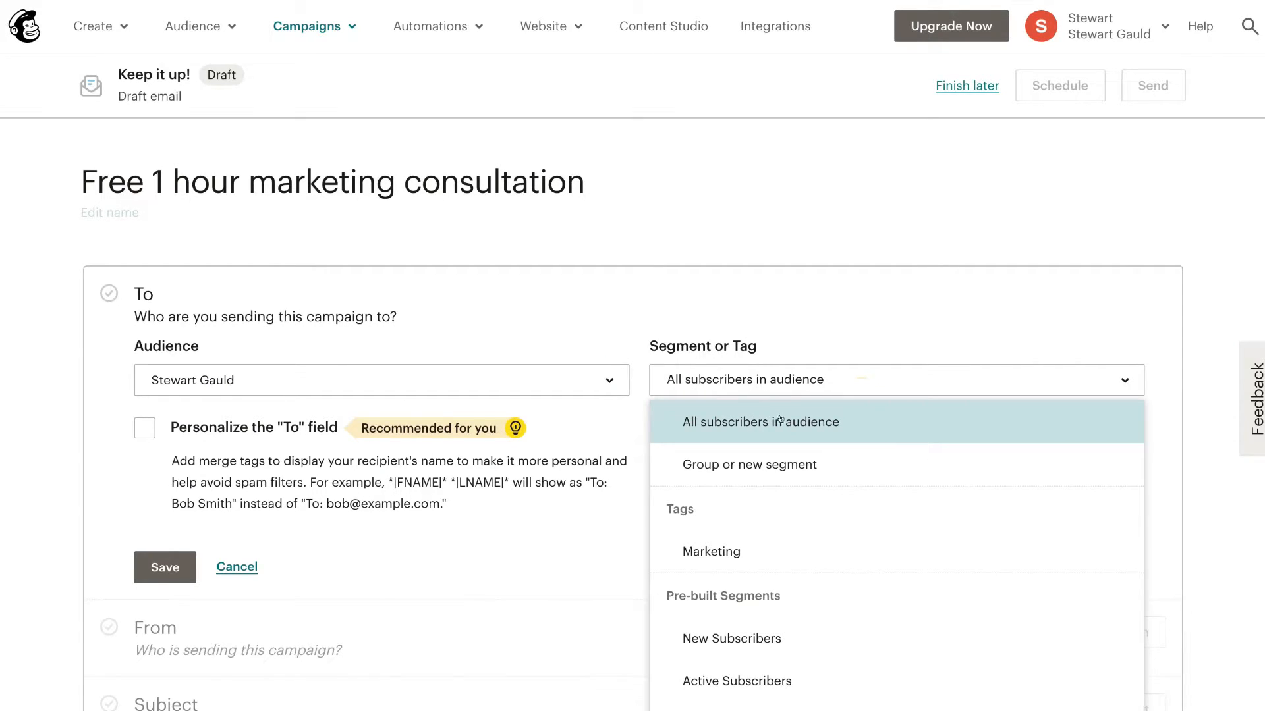
left_click(753, 551)
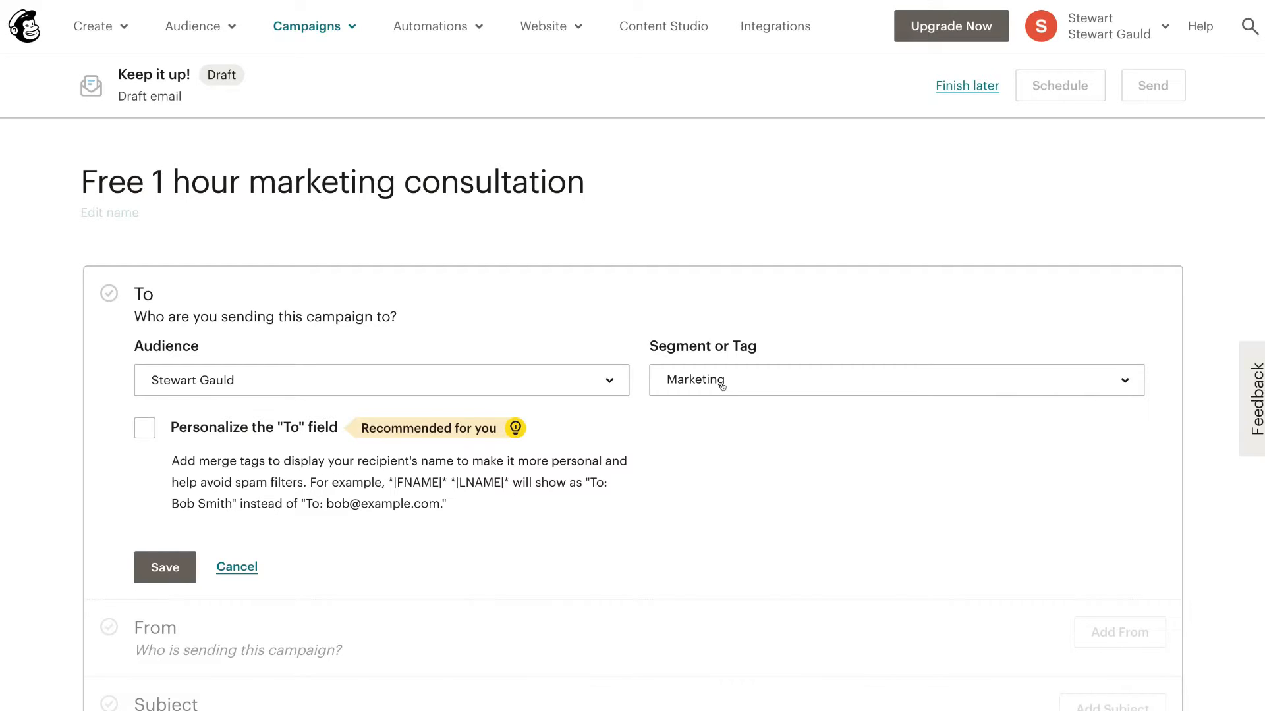
left_click(152, 561)
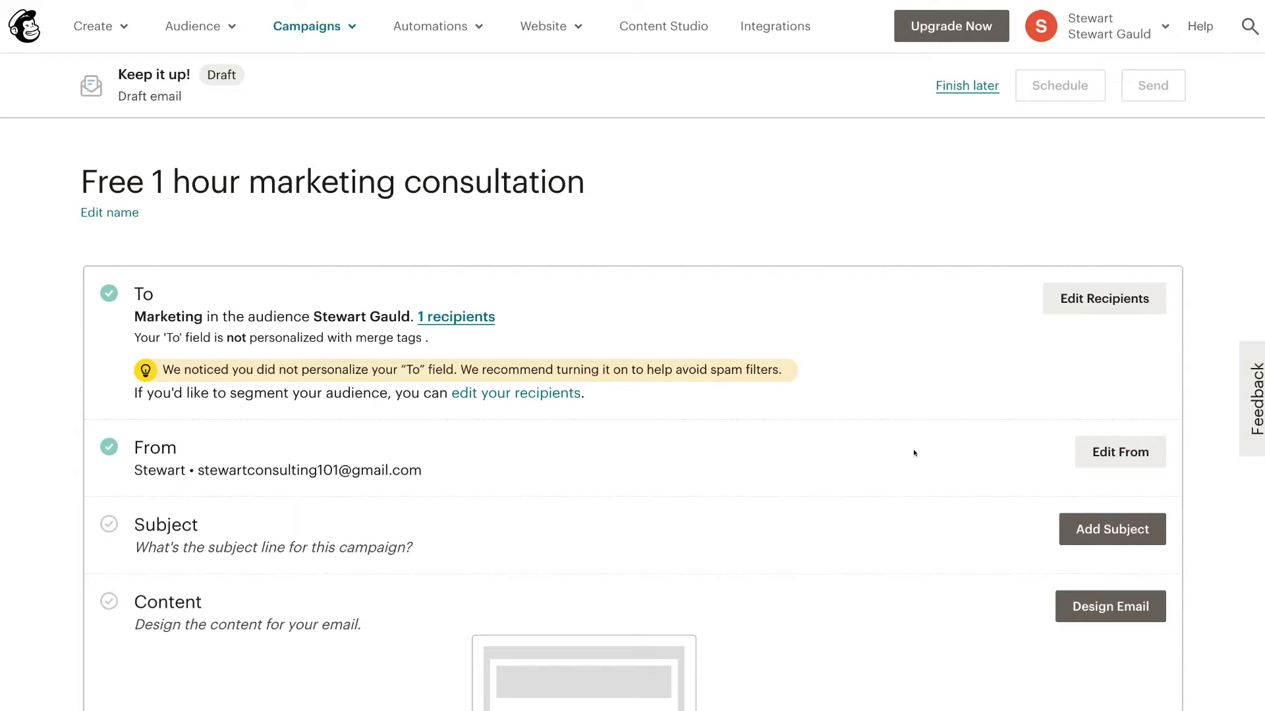
Step: Append "| Syndeo" to the sender name in the campaign's From section and save it
left_click(1102, 454)
scroll(1103, 455, "down", 1)
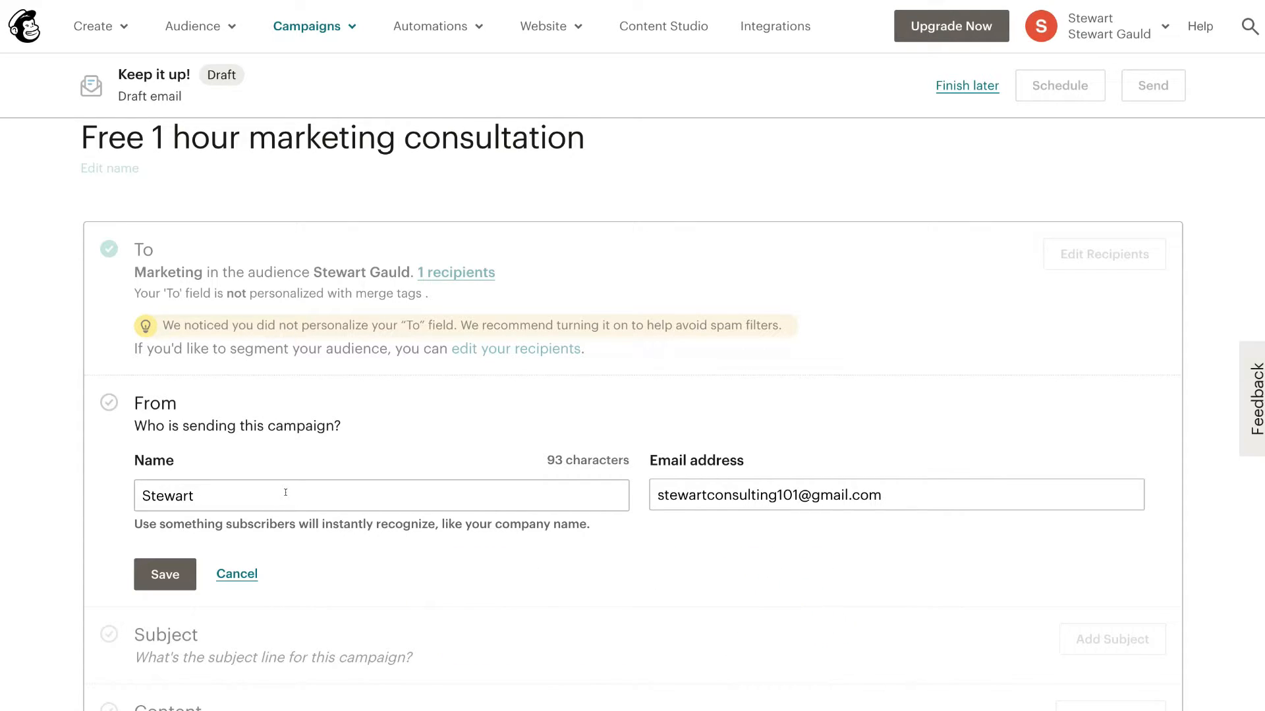
left_click(285, 492)
type("| Syndeo")
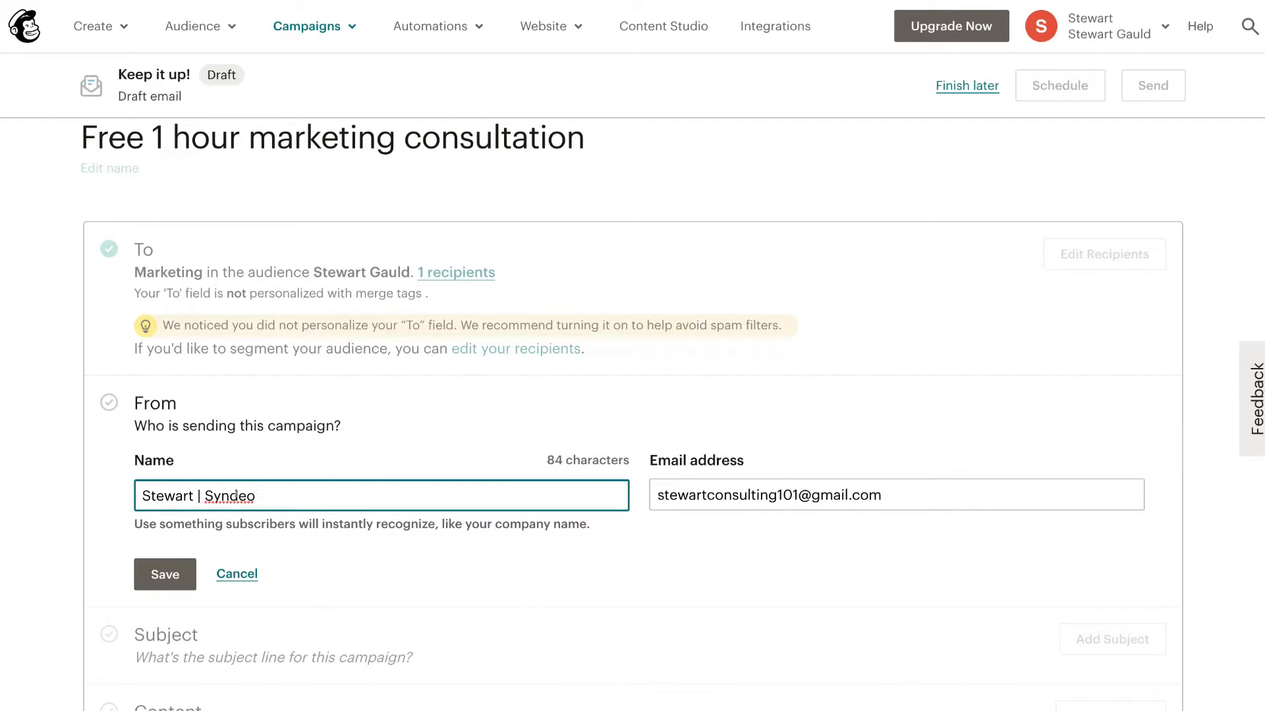
left_click(165, 574)
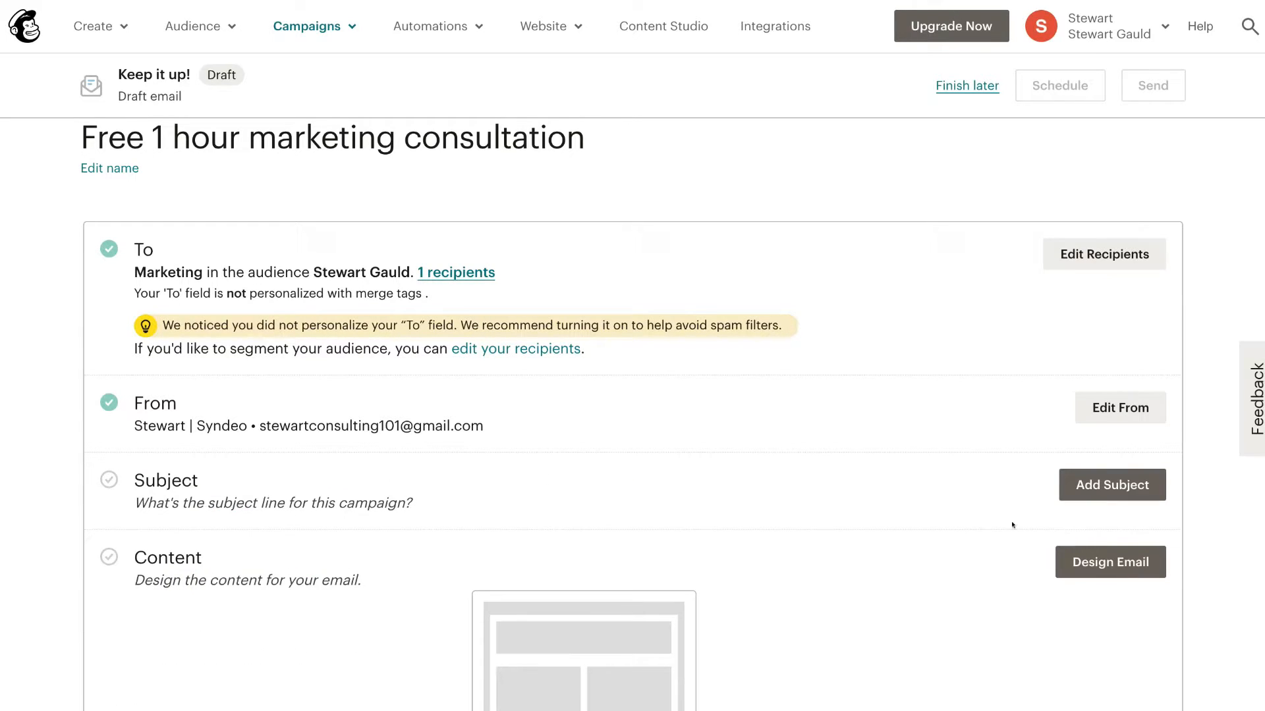
Step: Save the subject line "Get your FREE 1-hour consultation" with the preview text "Let us SUPERCHARGE your business in one hour!"
left_click(1112, 485)
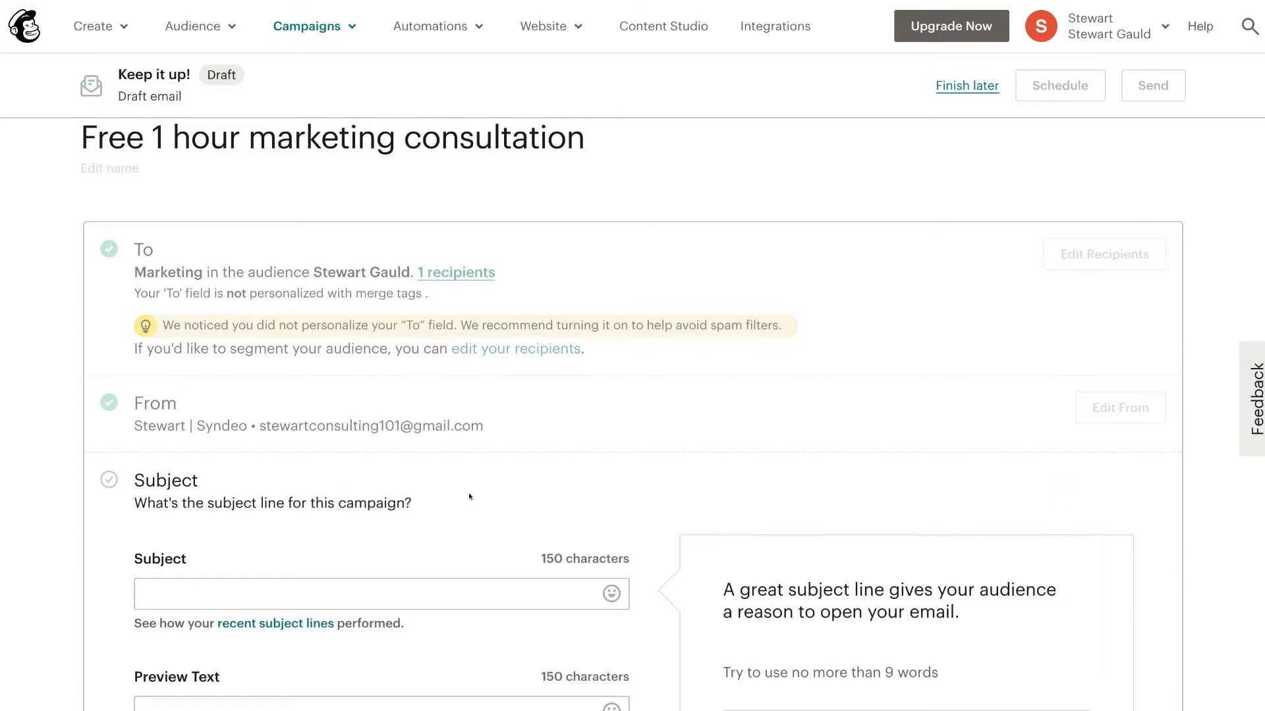
left_click(428, 499)
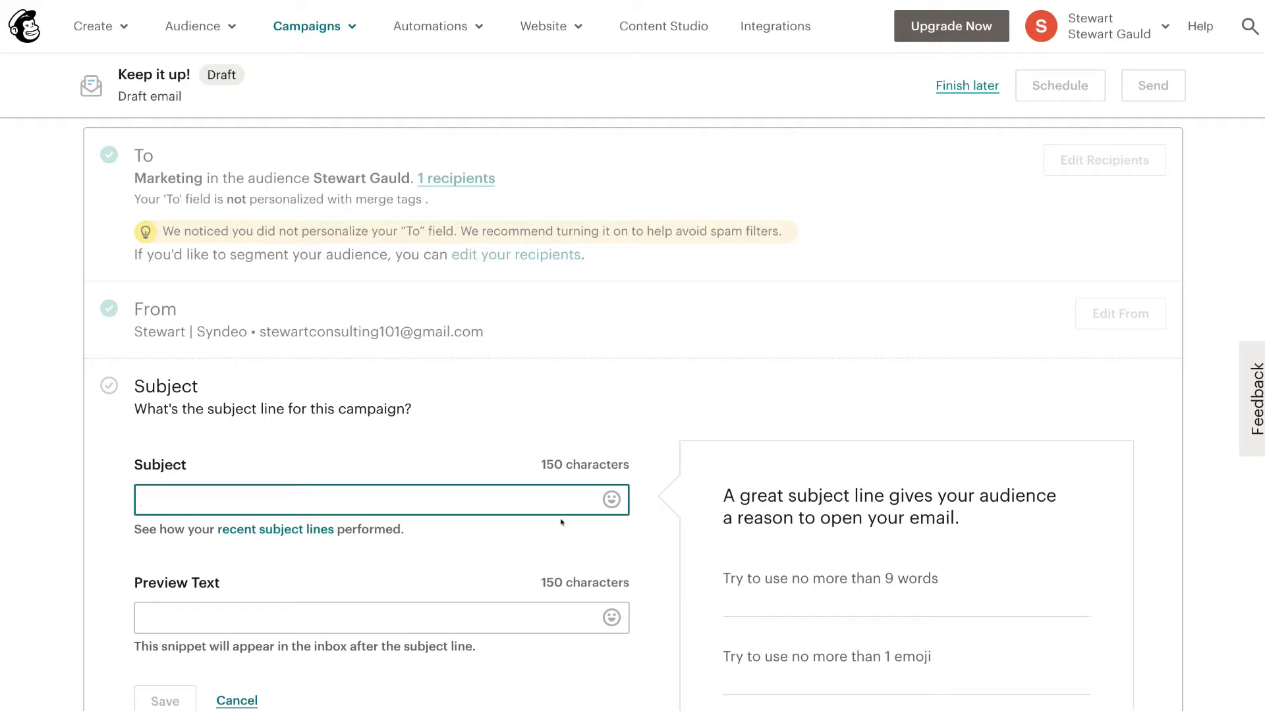
scroll(561, 523, "down", 2)
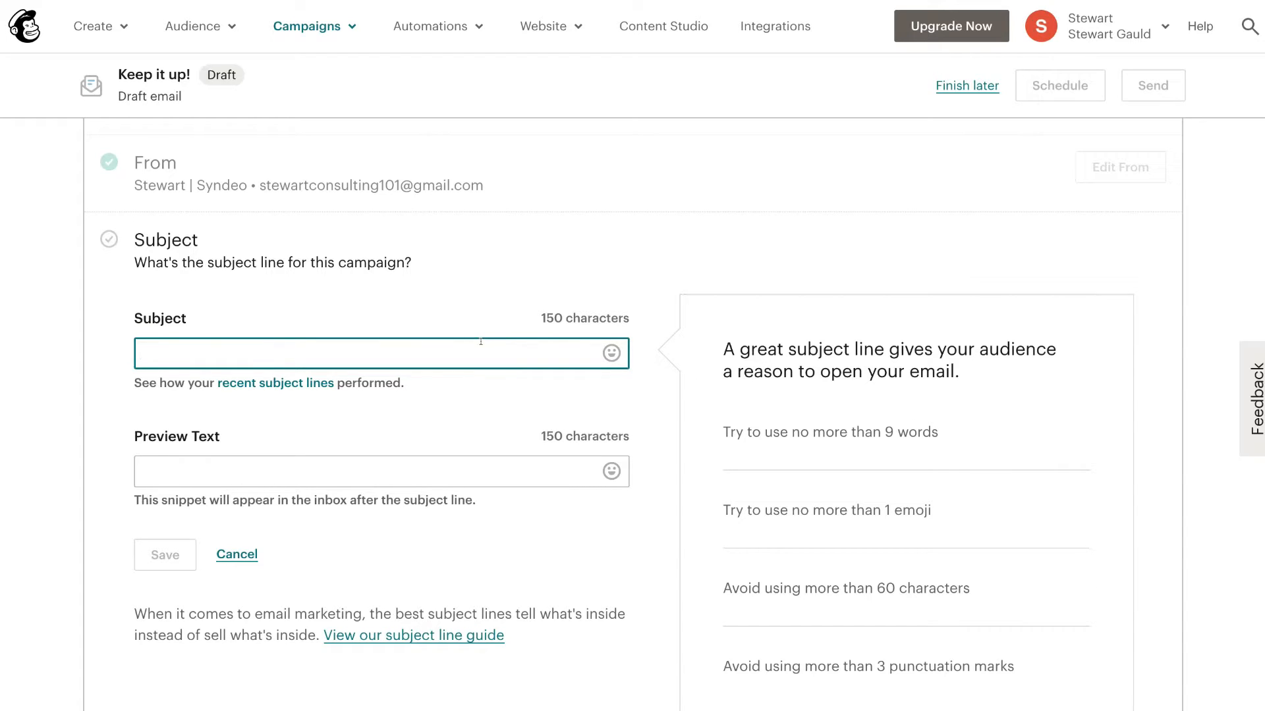
type("Get your FREE 1-hour consultation")
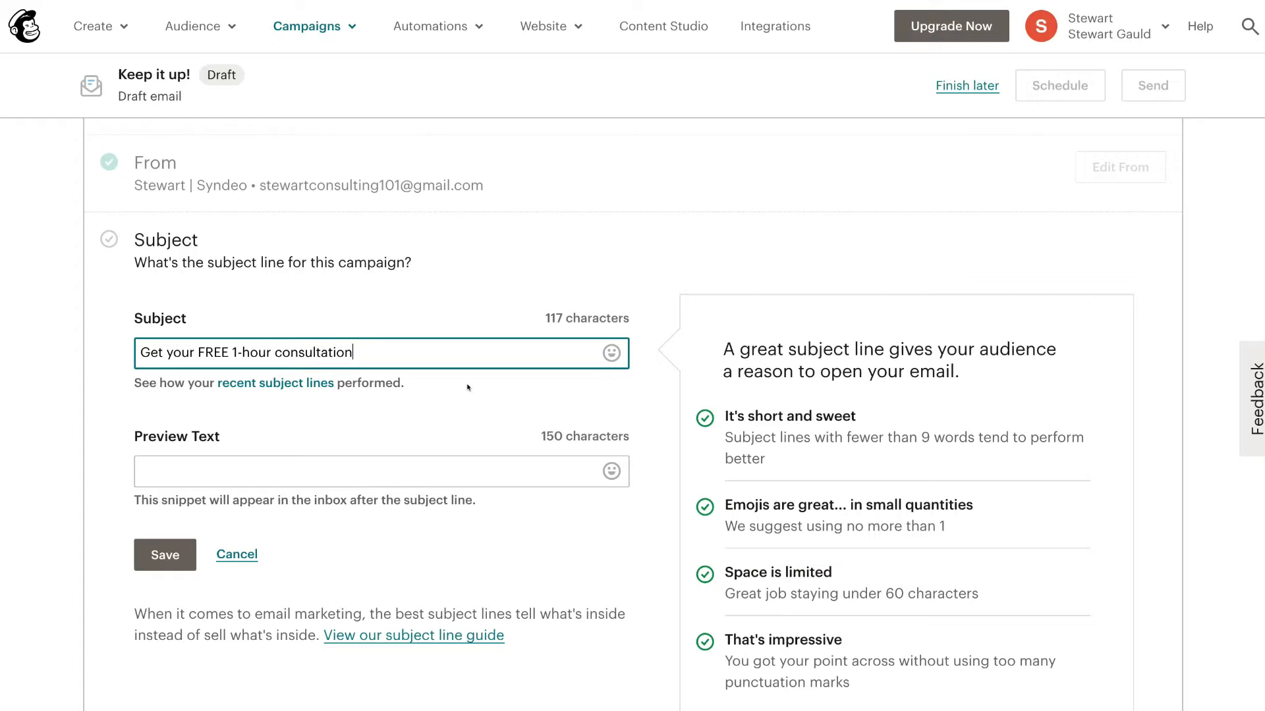
left_click(333, 470)
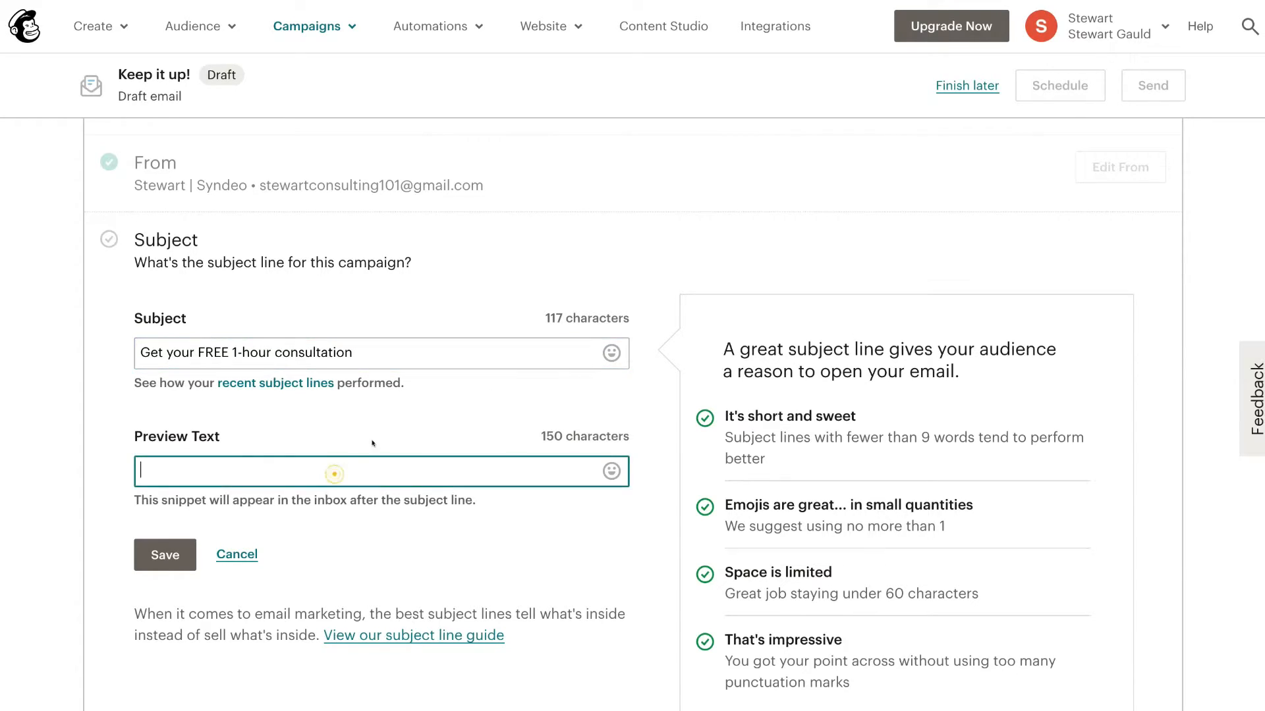
type("Let us SUPERCHARGE your business in one hour!")
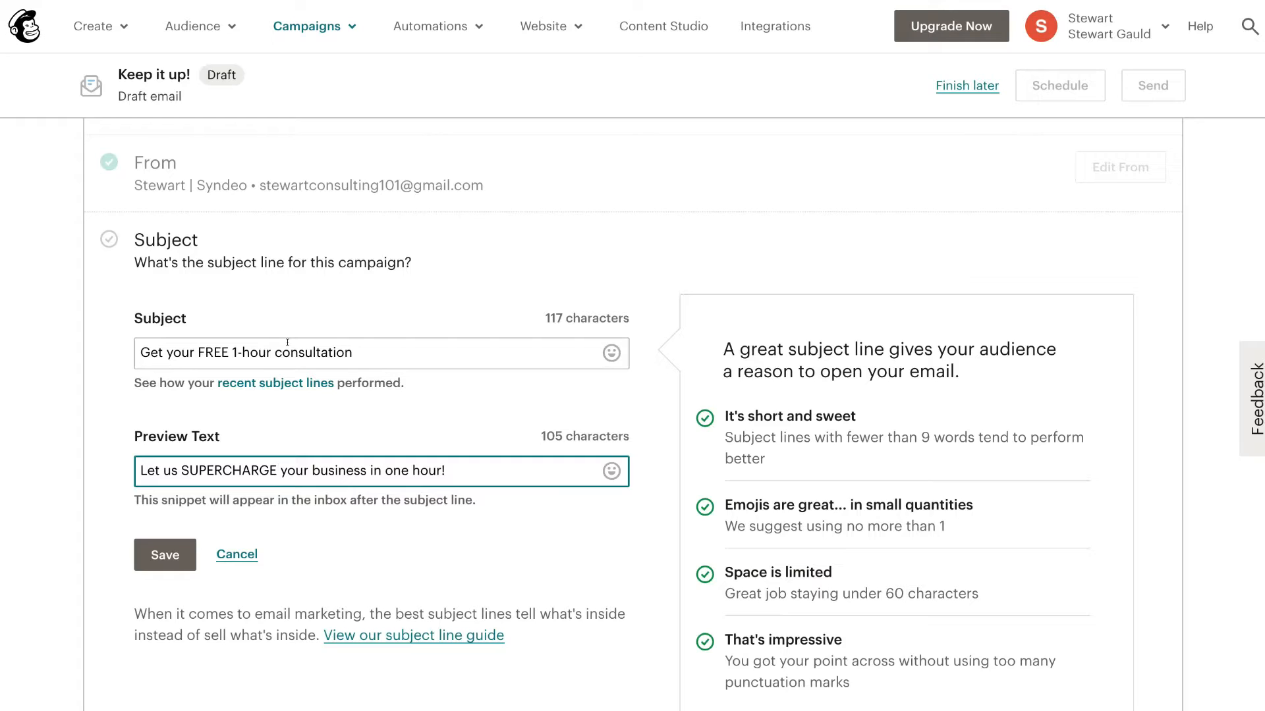
left_click(173, 553)
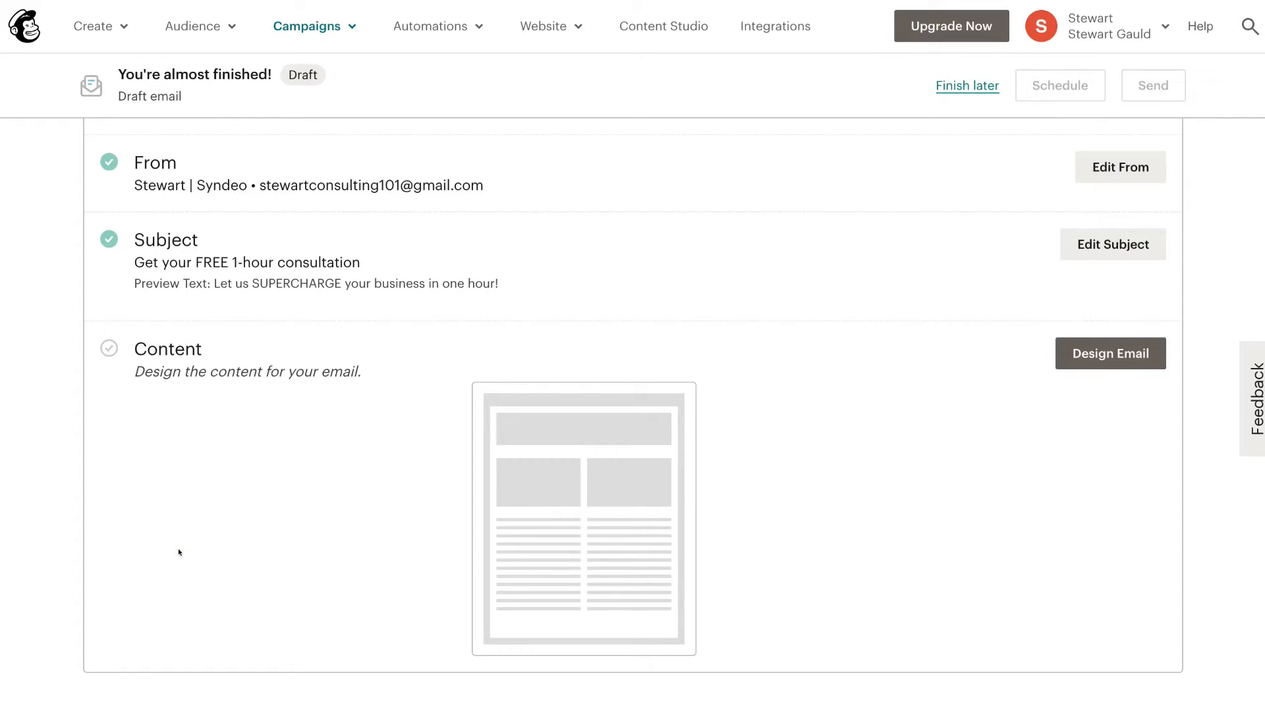
Step: Start designing the email's content from the basic 1 Column - Full Width layout
left_click(1129, 362)
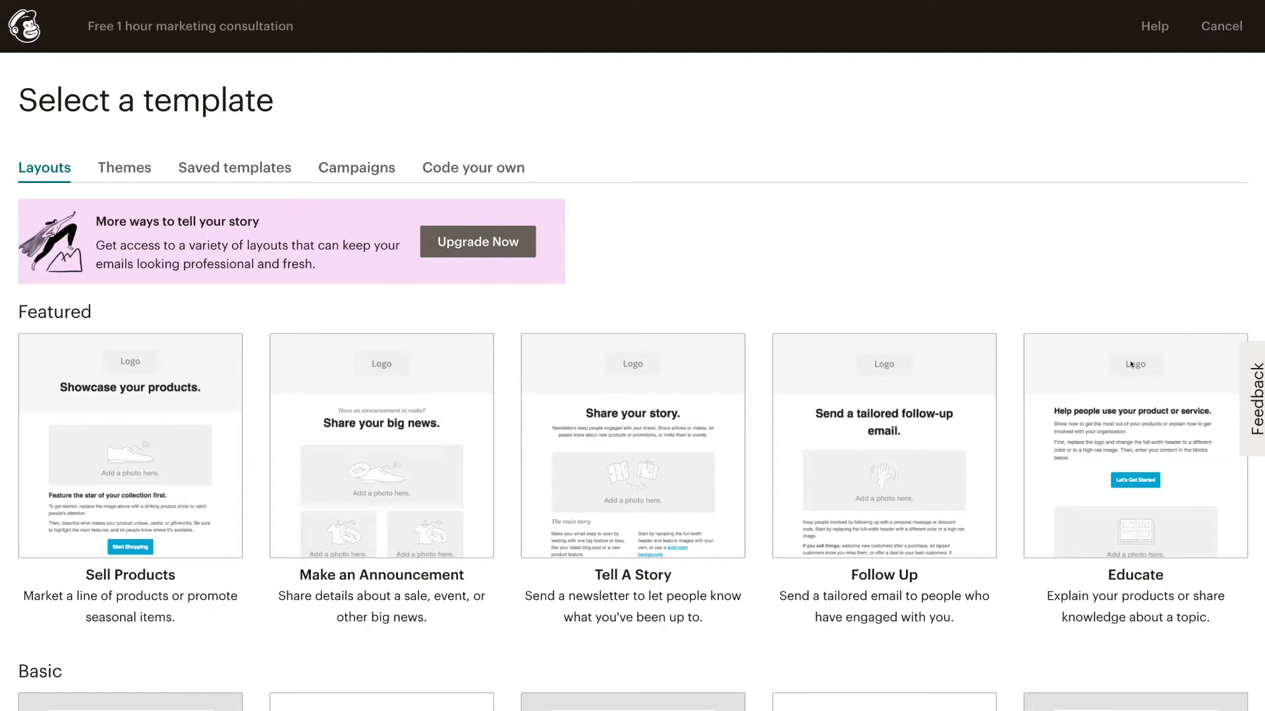
scroll(1130, 364, "down", 3)
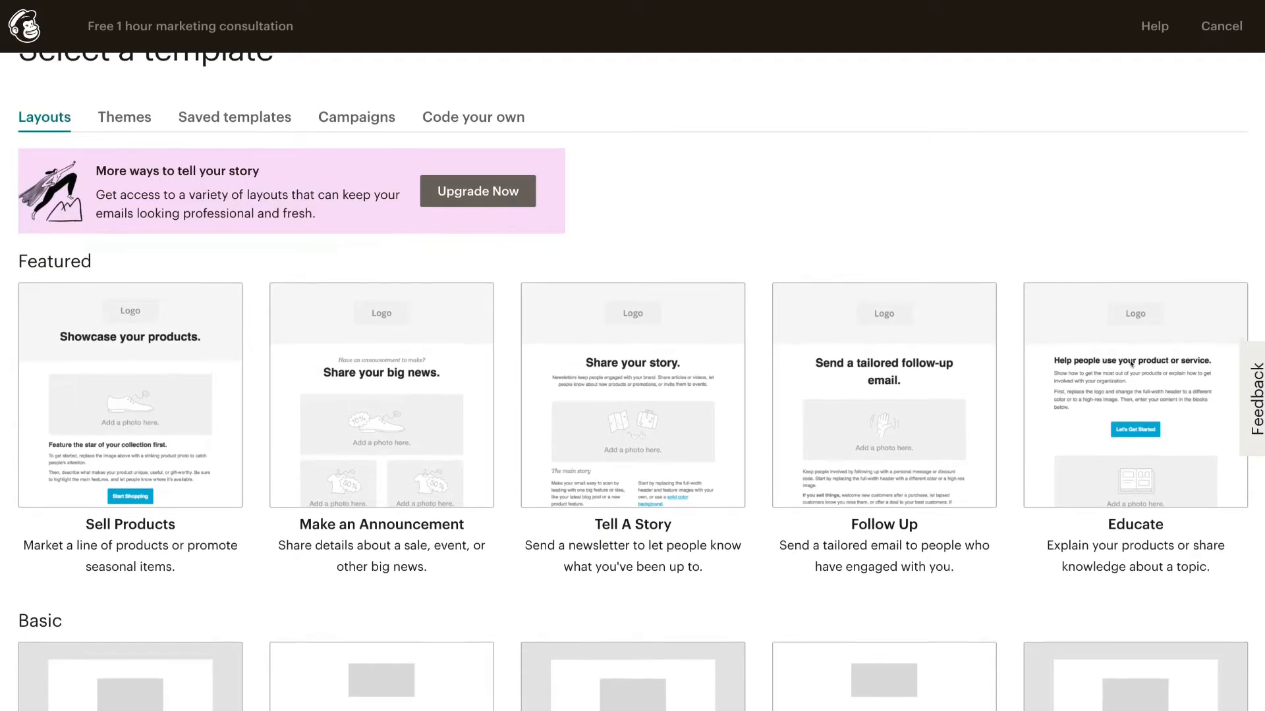
scroll(778, 398, "down", 1)
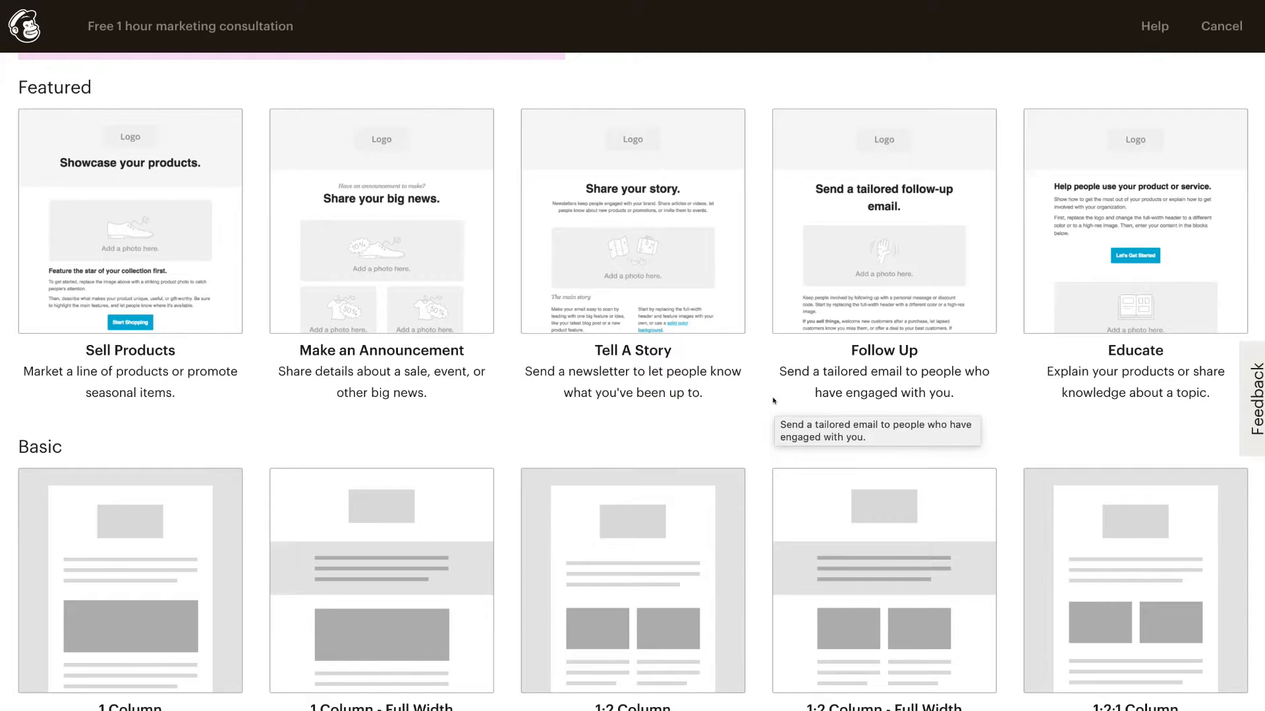
scroll(774, 401, "down", 3)
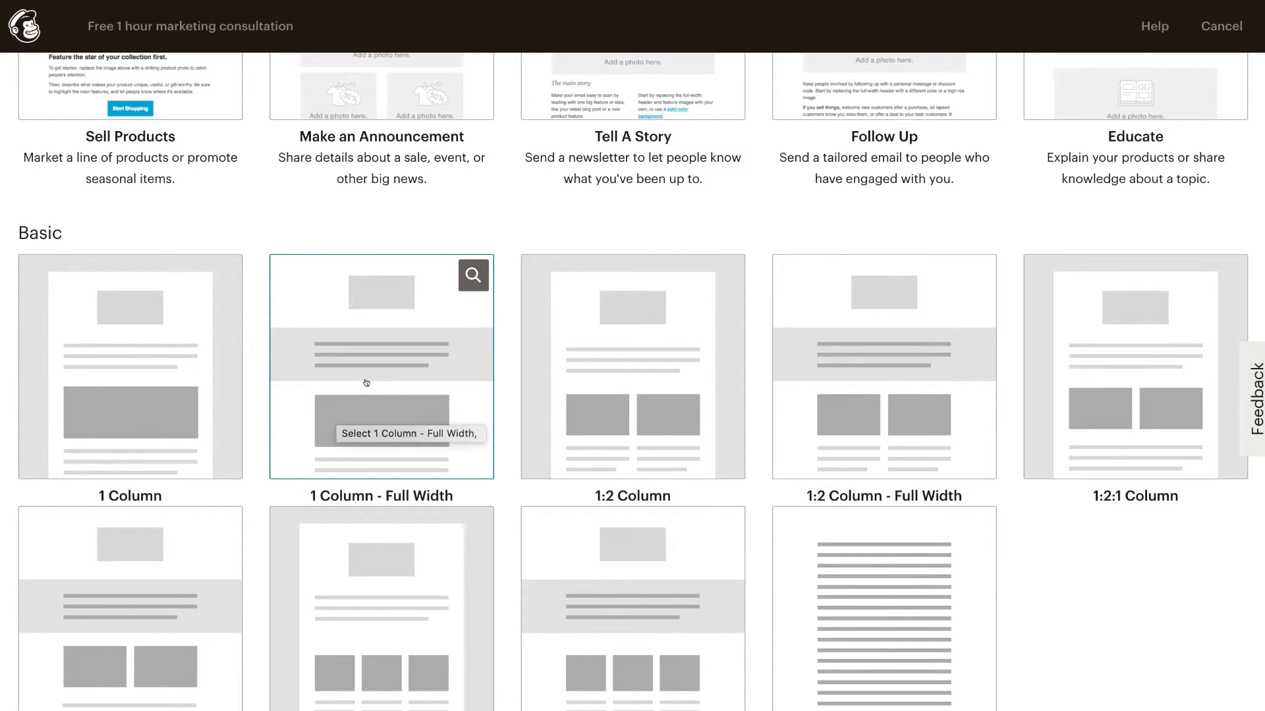
left_click(415, 356)
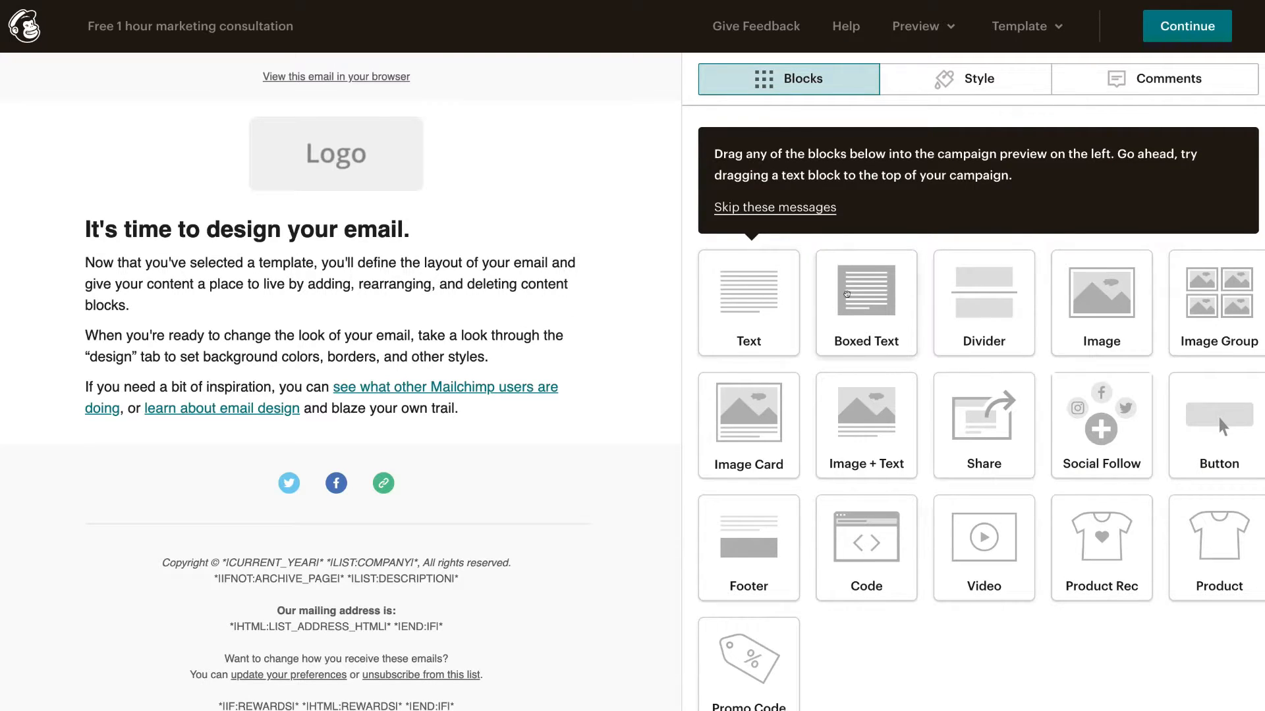
Step: Add a Divider block beneath the email's body text, above the social icons
left_click(981, 292)
left_click_drag(981, 292, 303, 439)
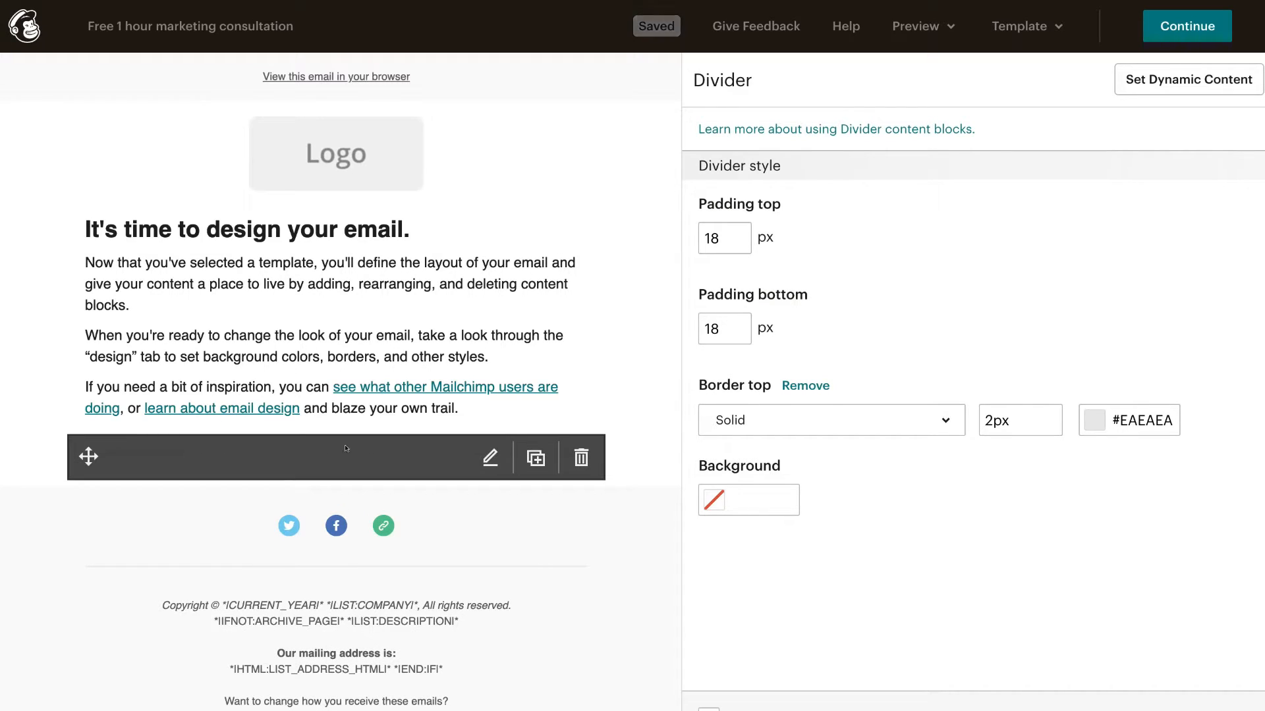
Step: Set the divider's top padding to 20 px and save the block
double_click(720, 236)
type("20")
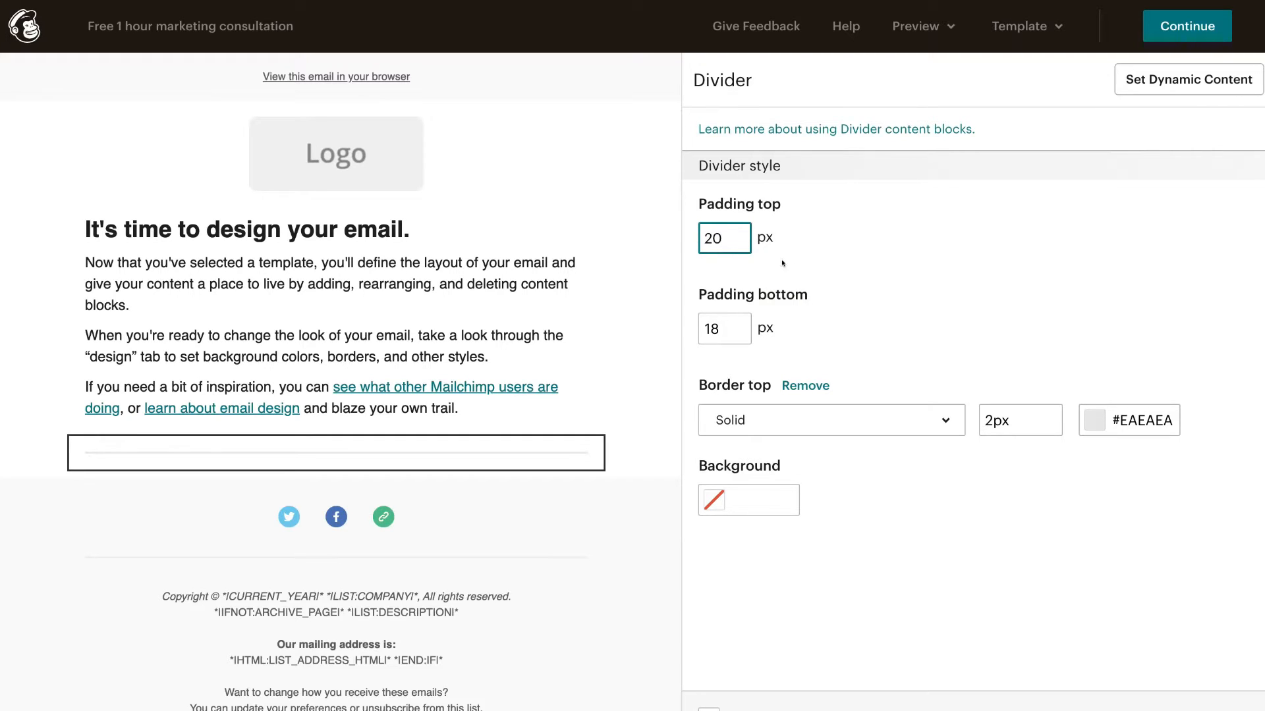
left_click(833, 277)
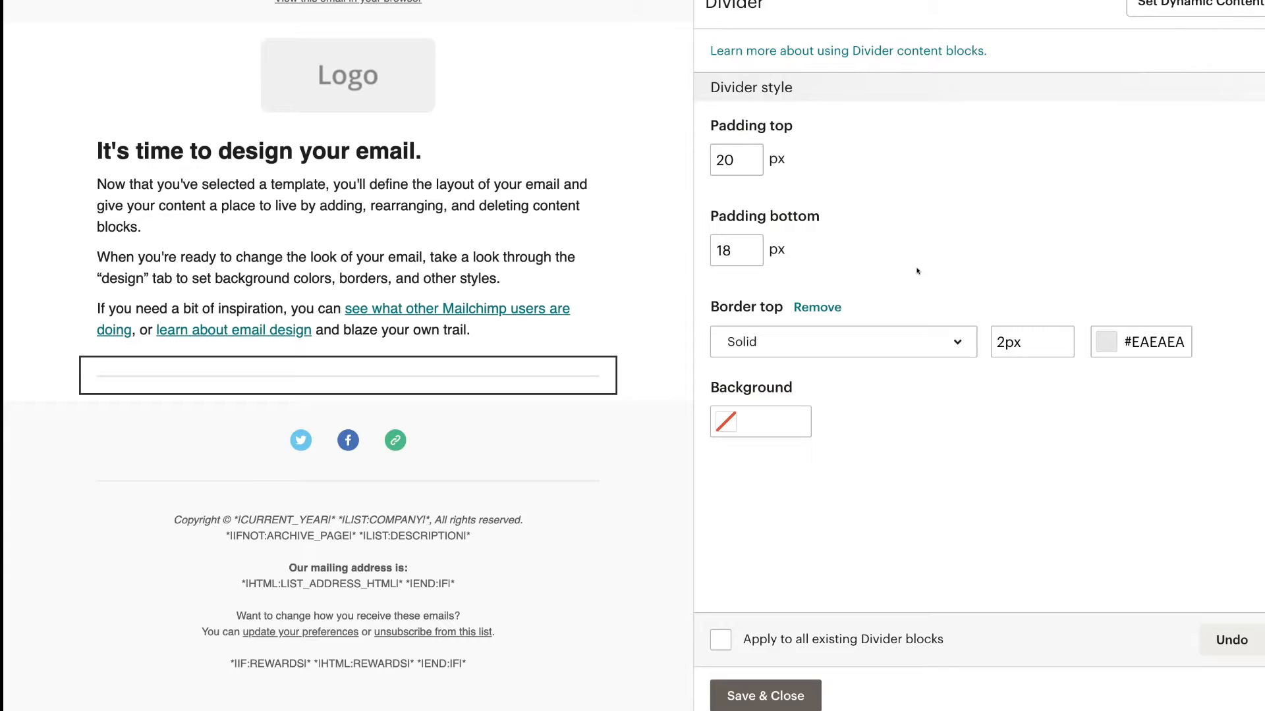
left_click(771, 691)
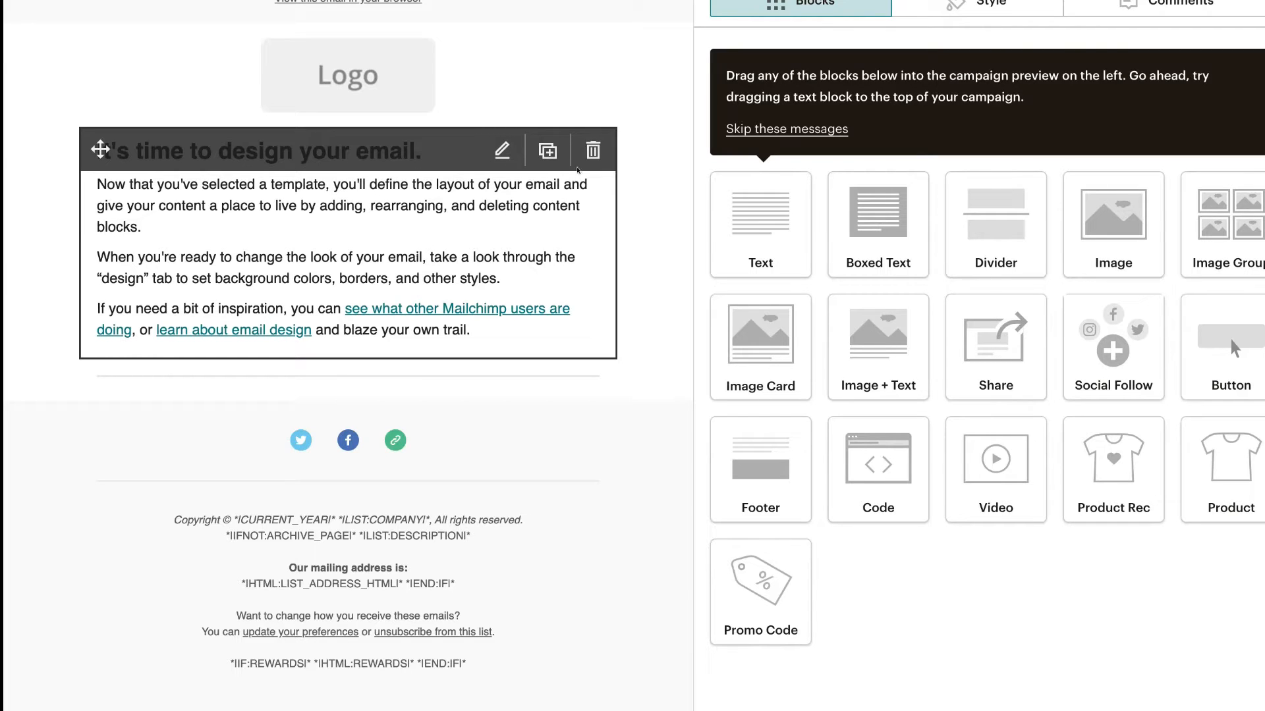
Step: Delete the template's default body text block and add a new Text block between the logo and the divider
left_click(593, 150)
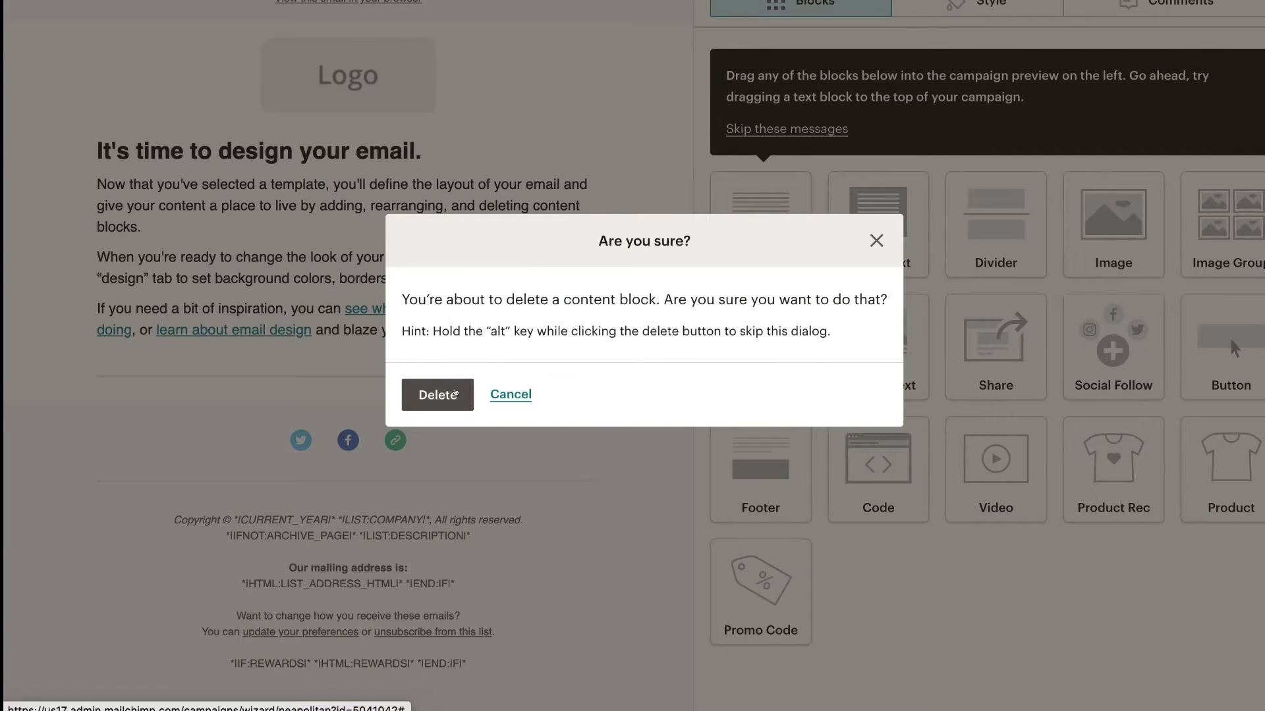
left_click(455, 393)
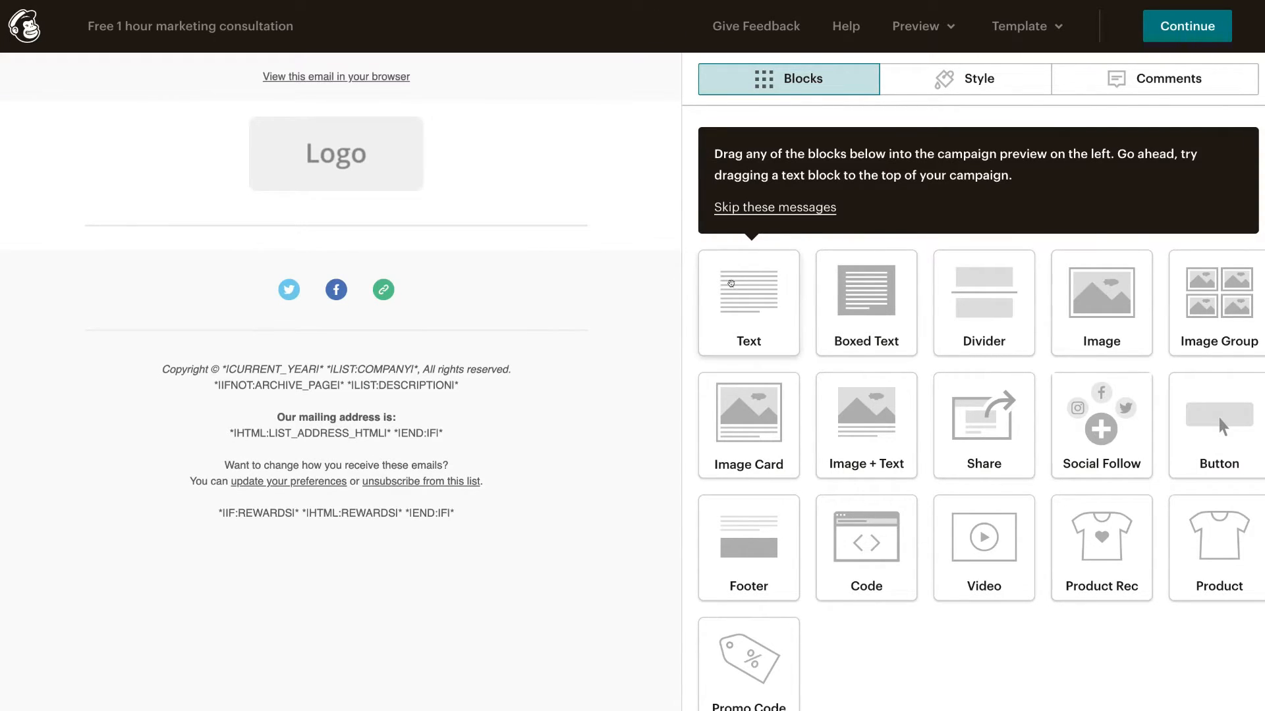
left_click_drag(728, 285, 313, 197)
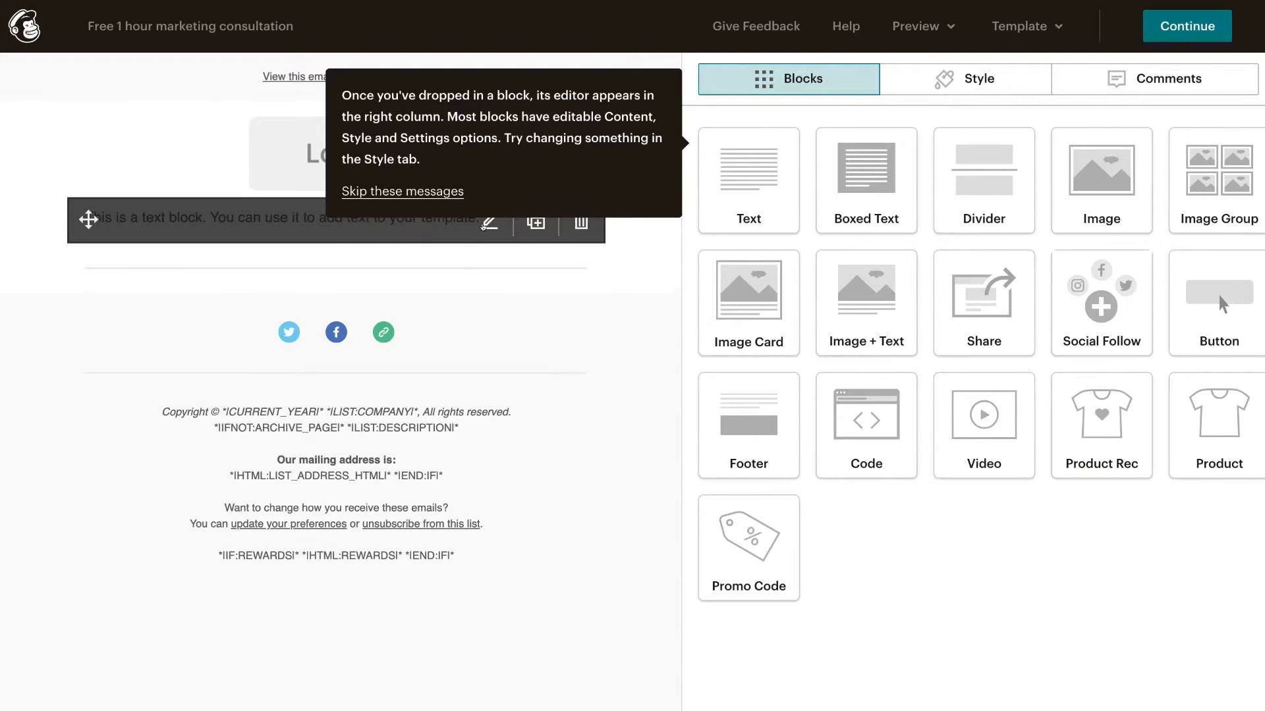
left_click(485, 226)
triple_click(757, 235)
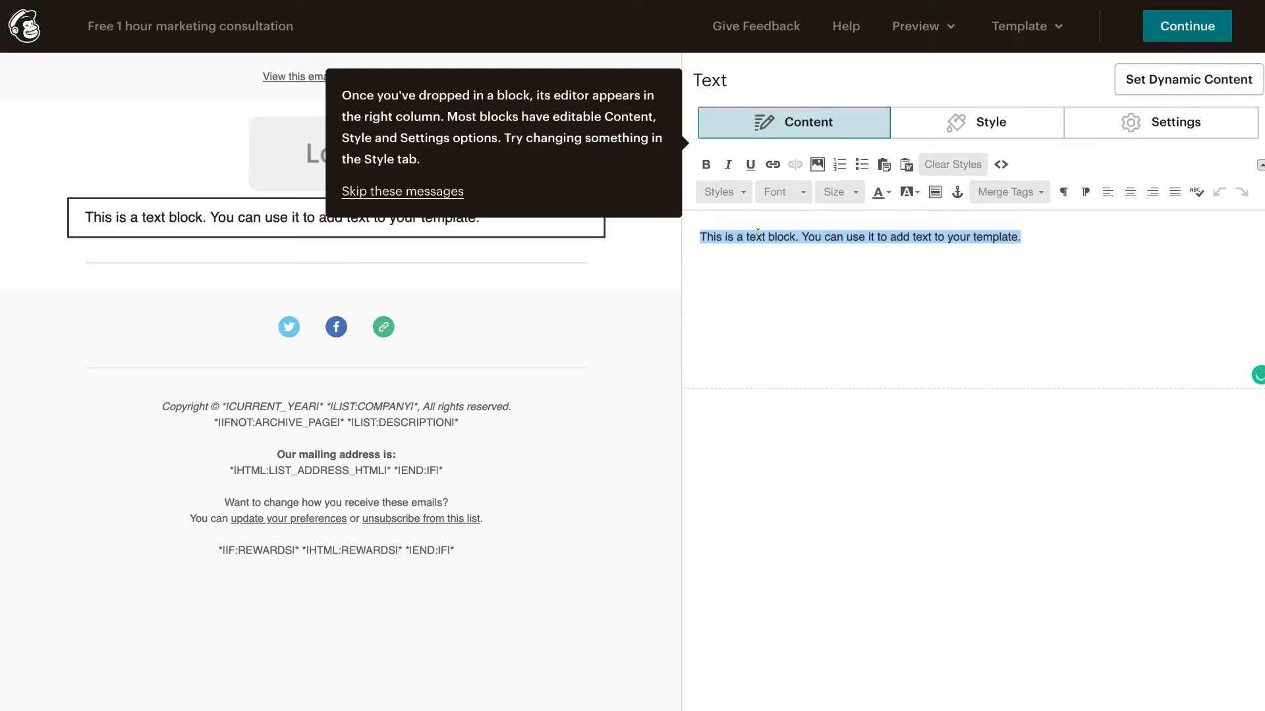
left_click(602, 247)
left_click(630, 242)
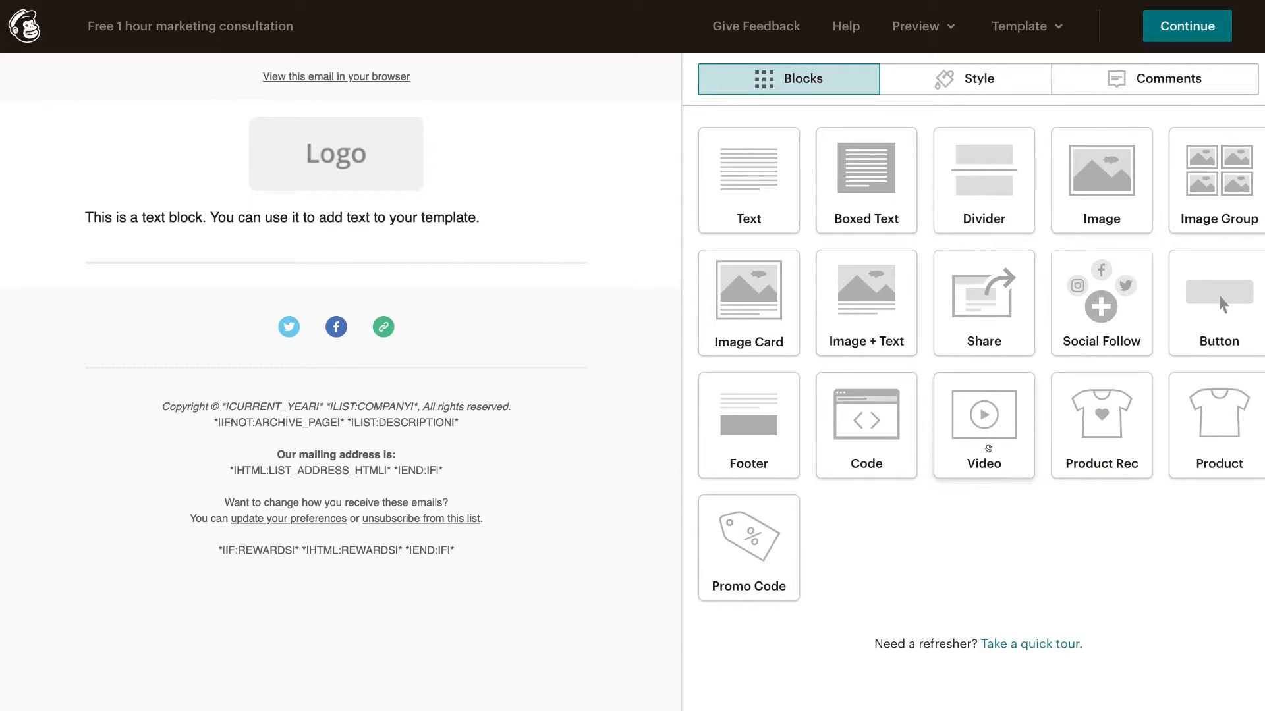
left_click_drag(988, 449, 319, 240)
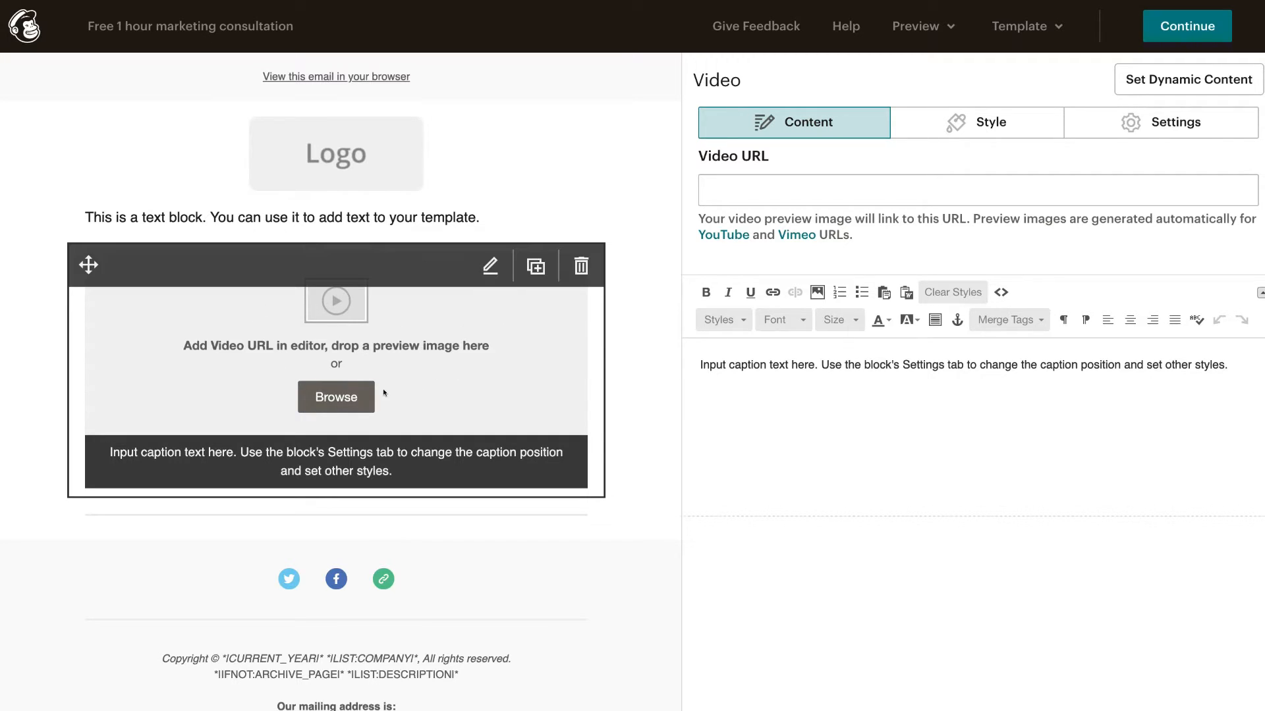
left_click(749, 195)
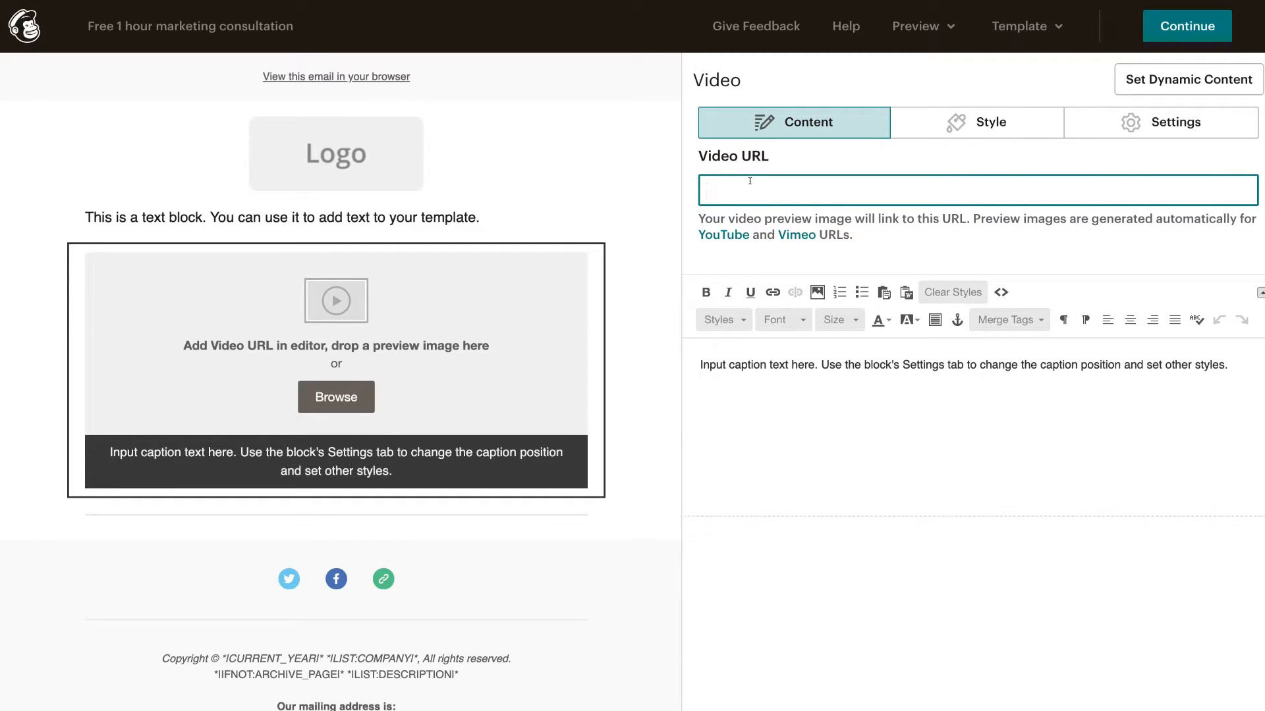
type("https://youtu.be/vxmC9Yoaz44")
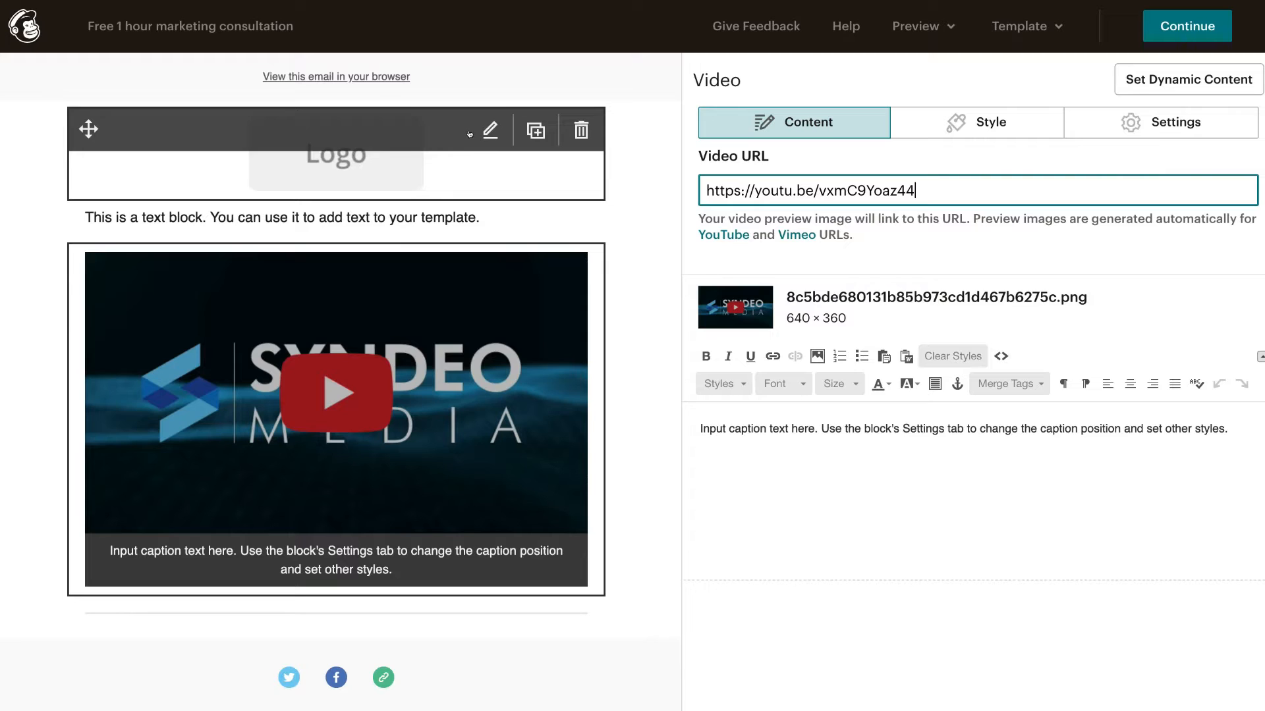
Step: Replace the placeholder logo with the uploaded file Syndeo Media.png and reduce its display size to about 64%
left_click(489, 130)
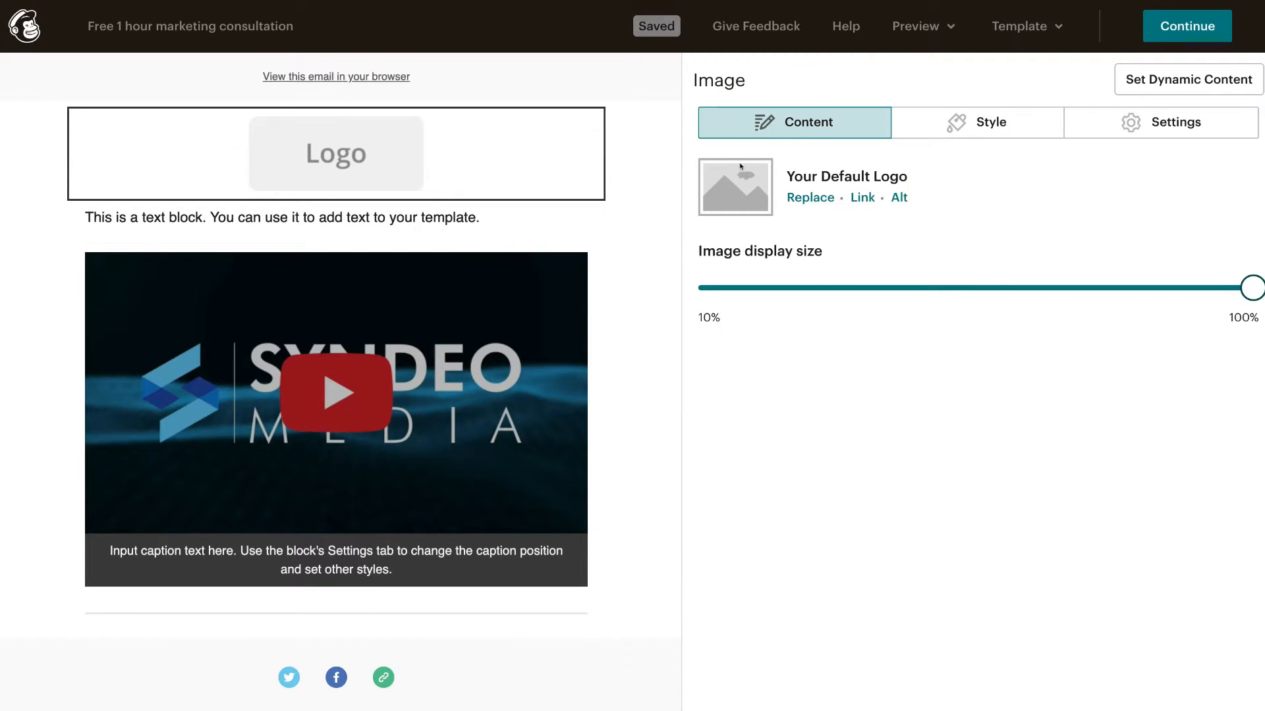
left_click(813, 198)
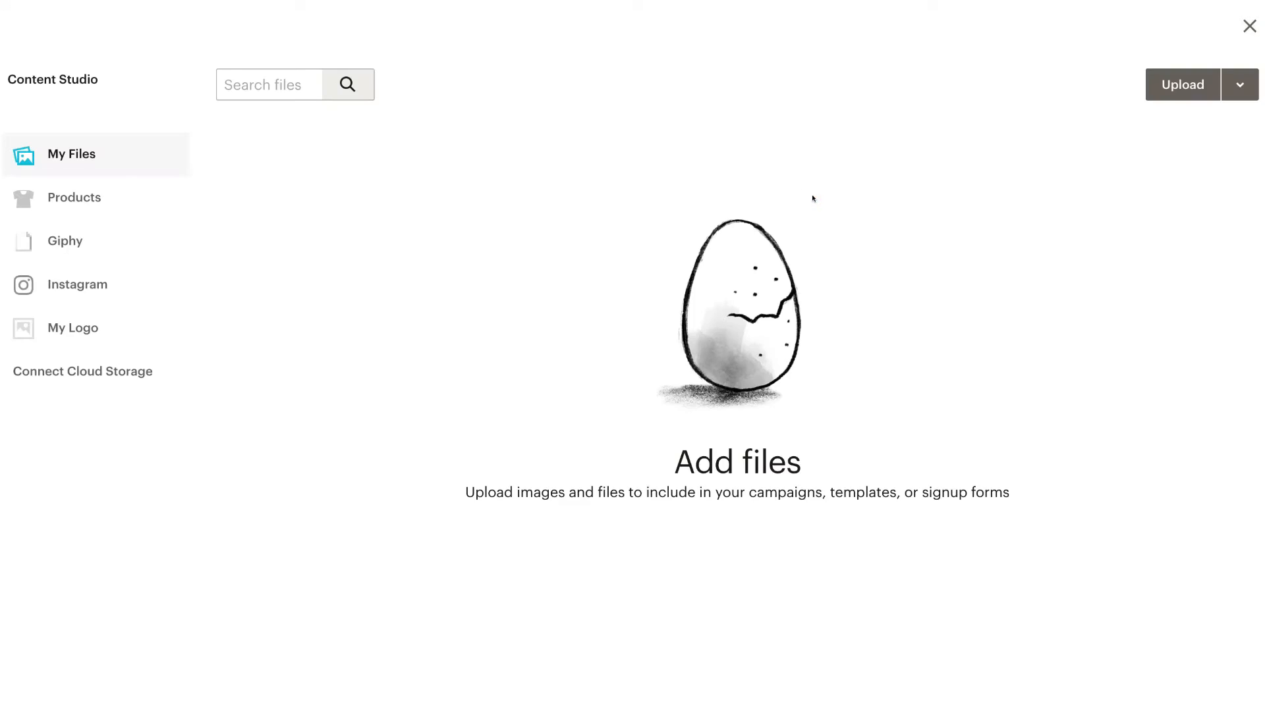
left_click(1175, 85)
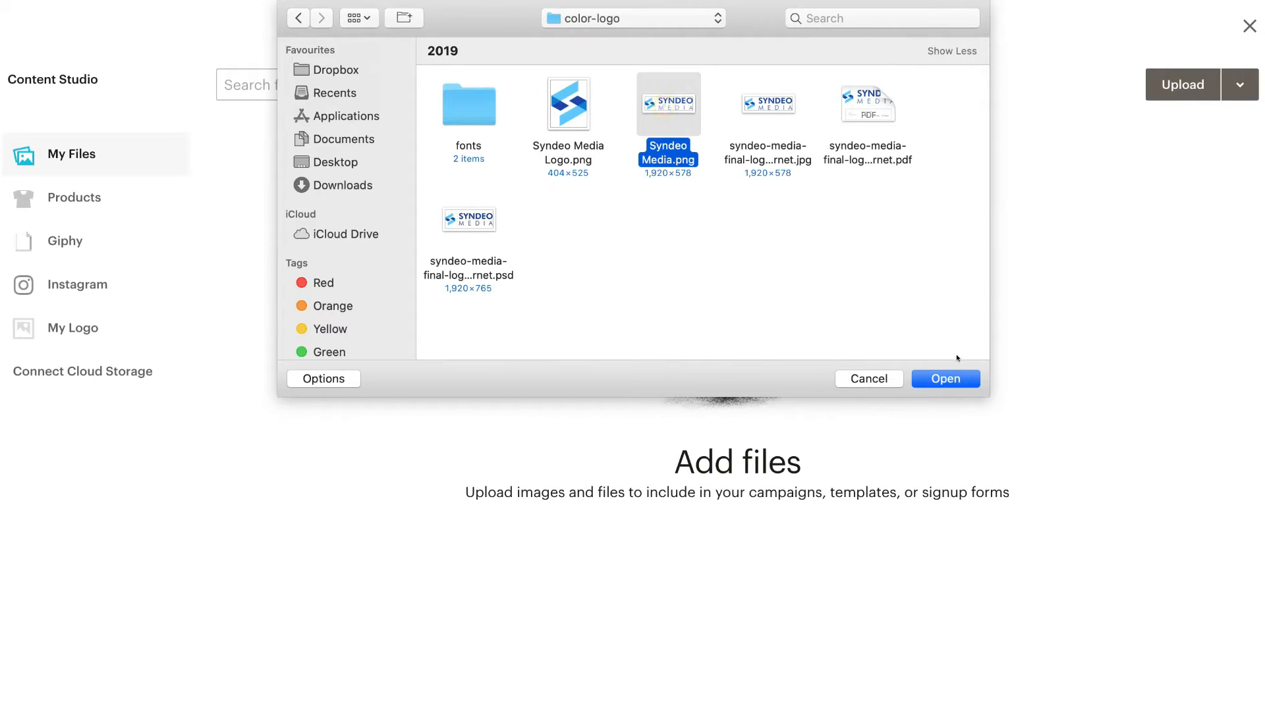
left_click(945, 379)
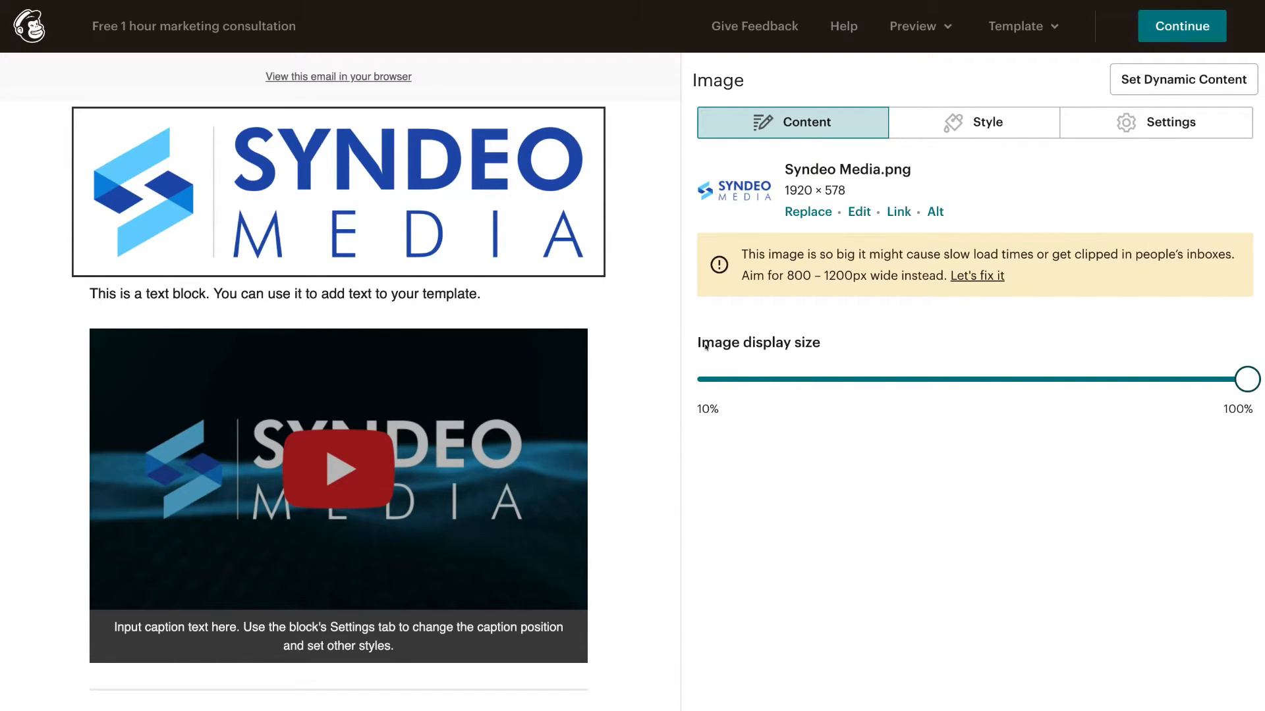
left_click_drag(1247, 380, 1029, 386)
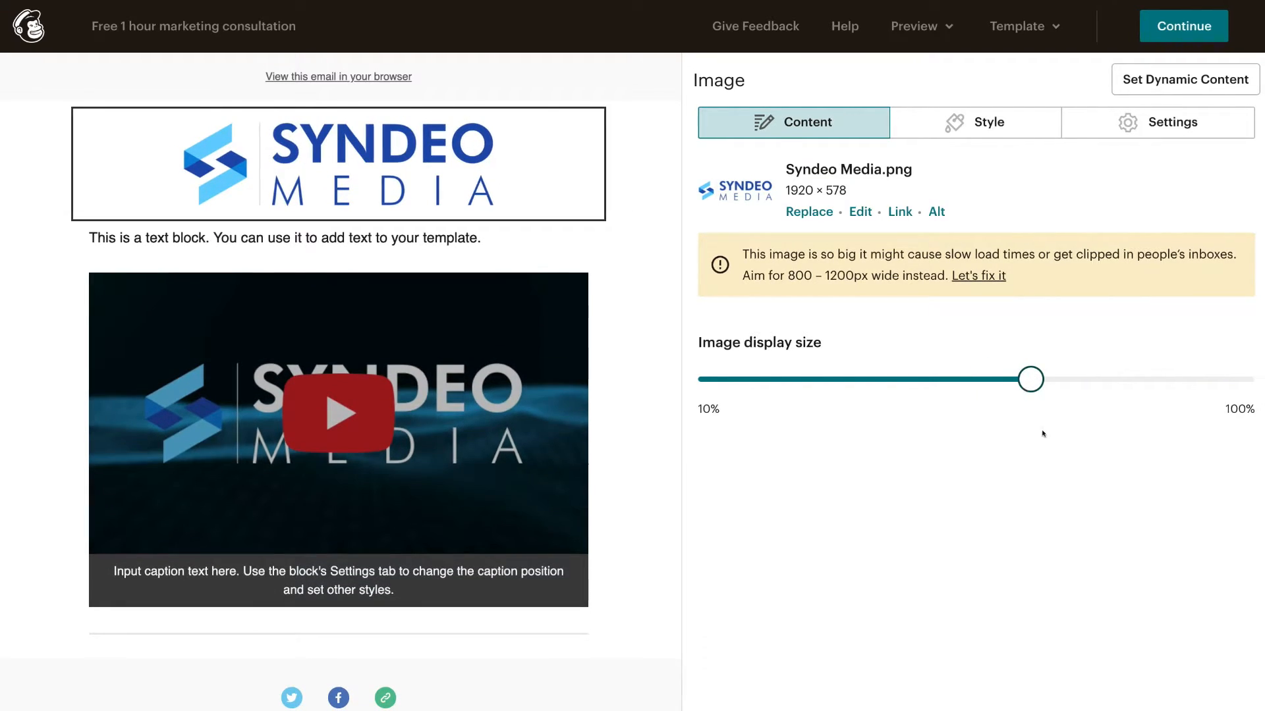
Step: Replace the text block's placeholder with the workshop copy starting "Are you interested in learning how you can grow your business online?"
mouse_move(422, 238)
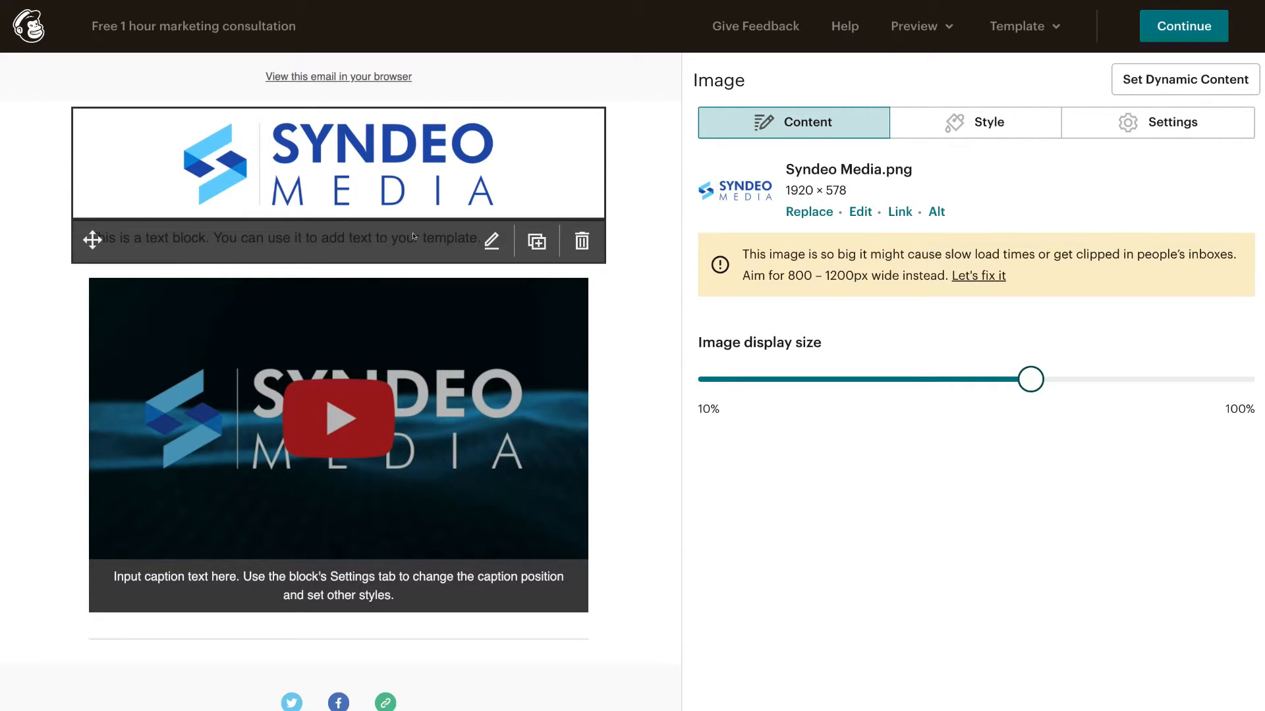
left_click(487, 237)
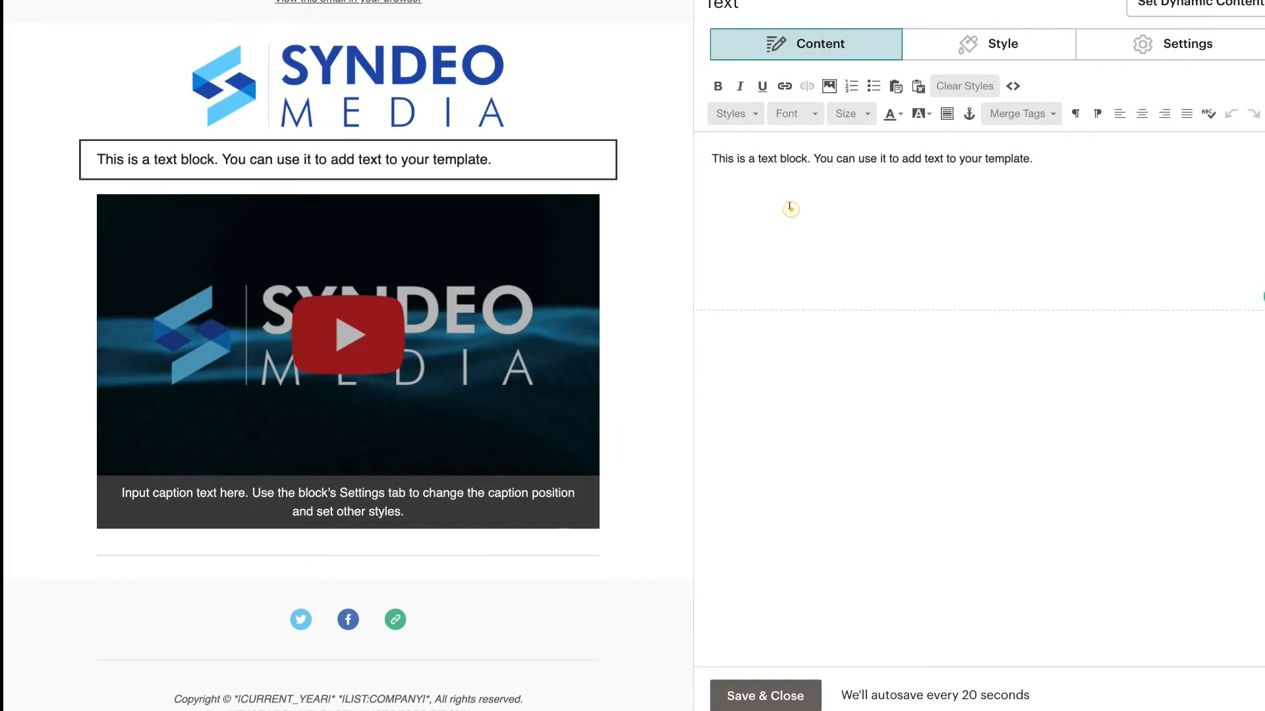
triple_click(817, 158)
type("Are you interested in learning how you can grow your business online? First of all, we provide an exceptional 150 minute/ 2.5 – 3 hour one-on-one digital workshop. We sit down with you and guide you through the fundamentals of effective digital media and marketing. Ultimately, the focus is to equip you with a customised learning experience. As a result, the intention is to give you the knowledge and tools to execute your own long-term digital strategies. Moreover, we approach this tailored training session by first understanding the nature of your business, your short and long-term goals and your current ability and knowledge around digital marketing.")
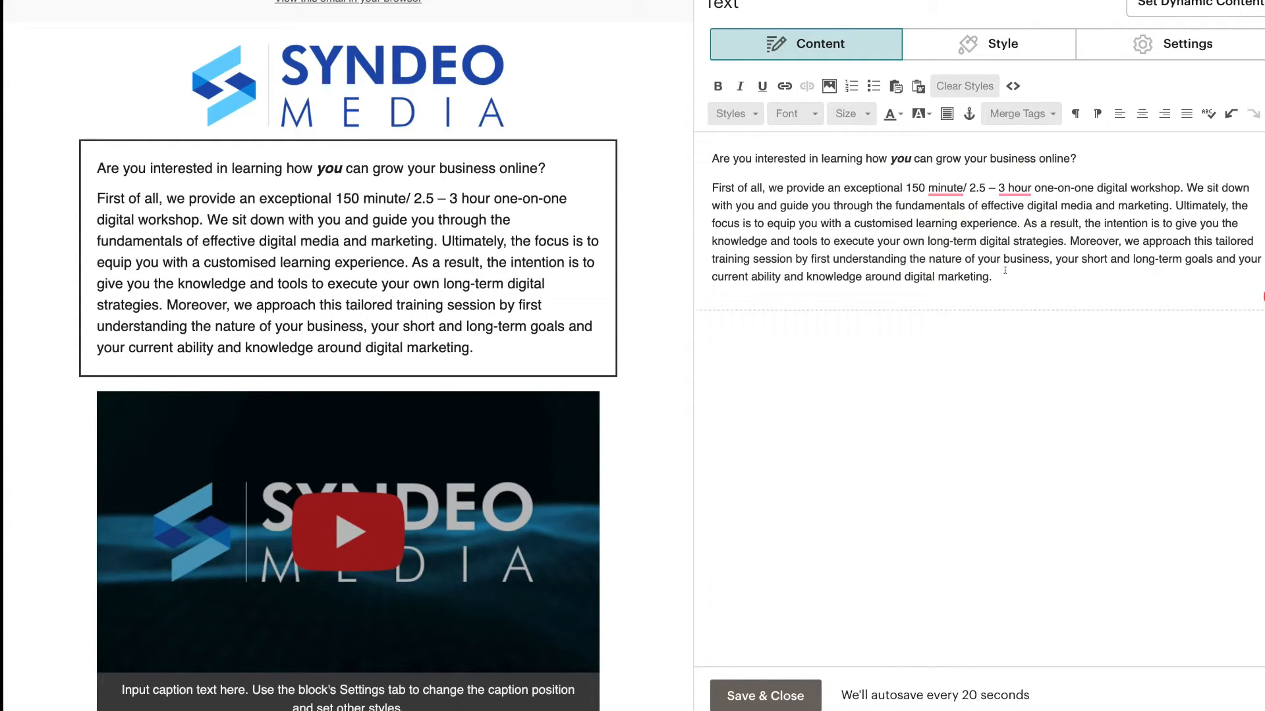
Step: Centre all of the text block's copy and break it before "As a result, the intention is", leaving a blank line between
left_click_drag(996, 277, 708, 153)
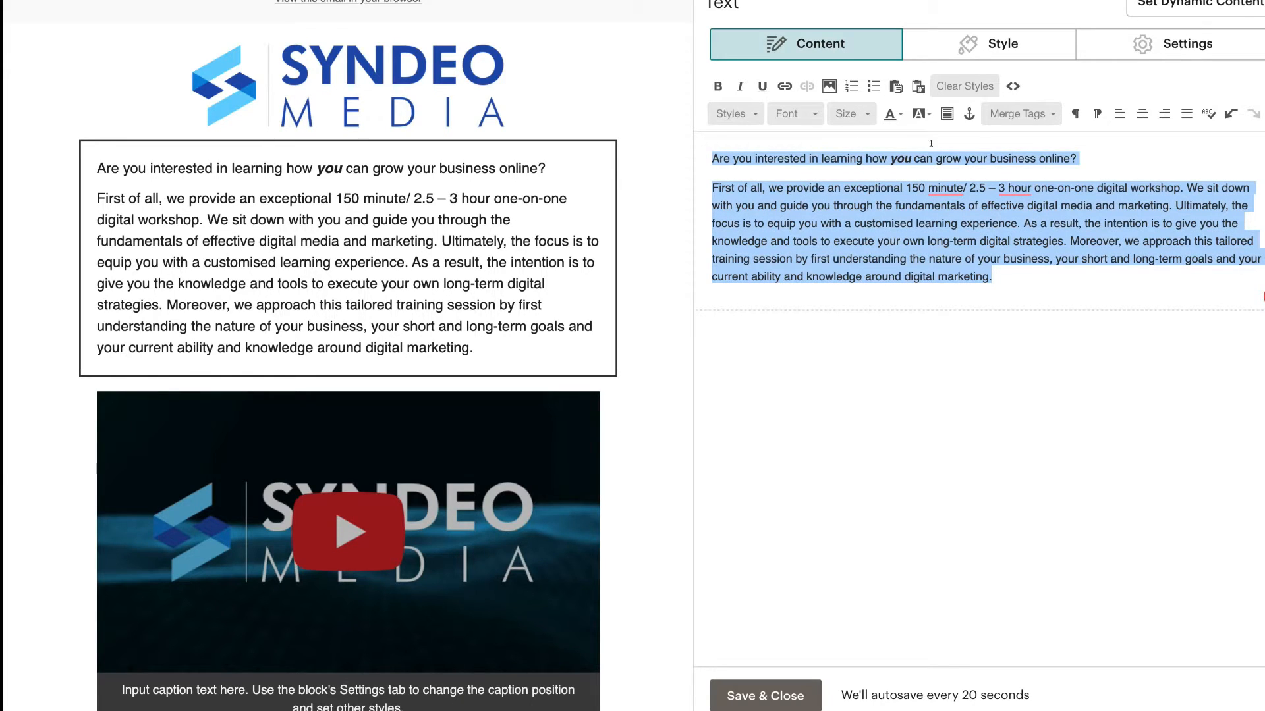
left_click(1142, 114)
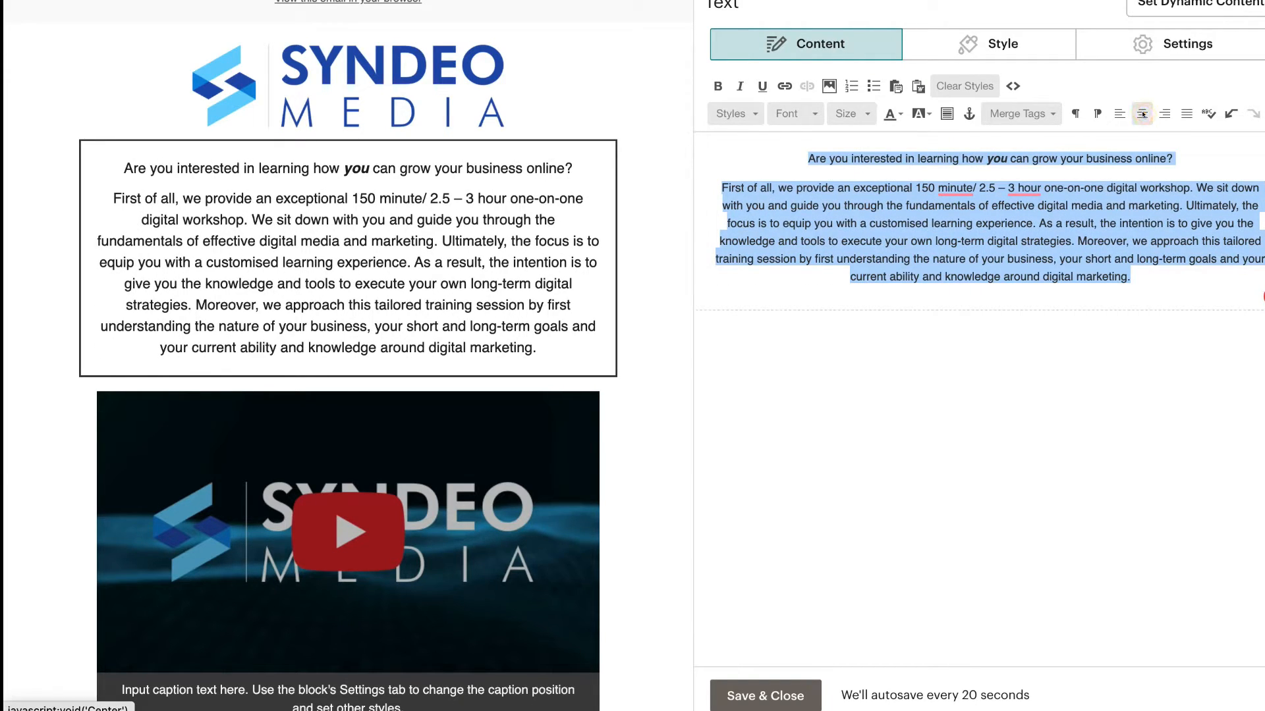
left_click(1037, 223)
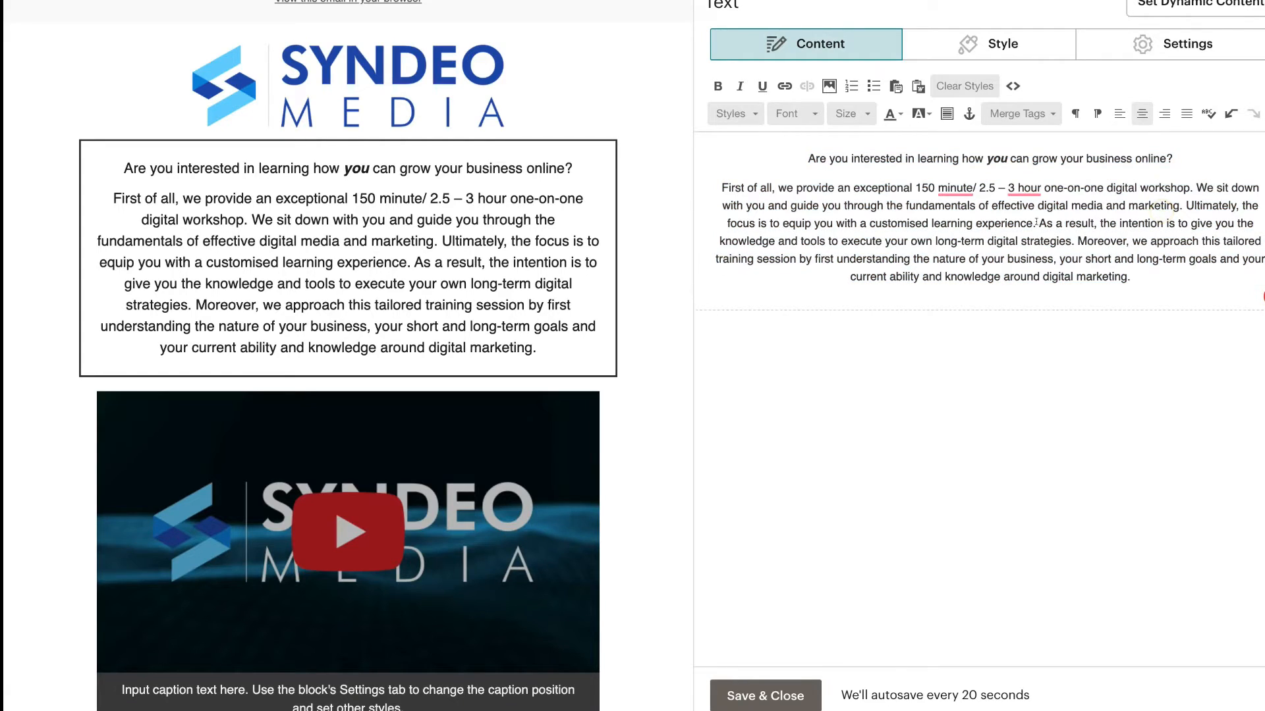
key("Return")
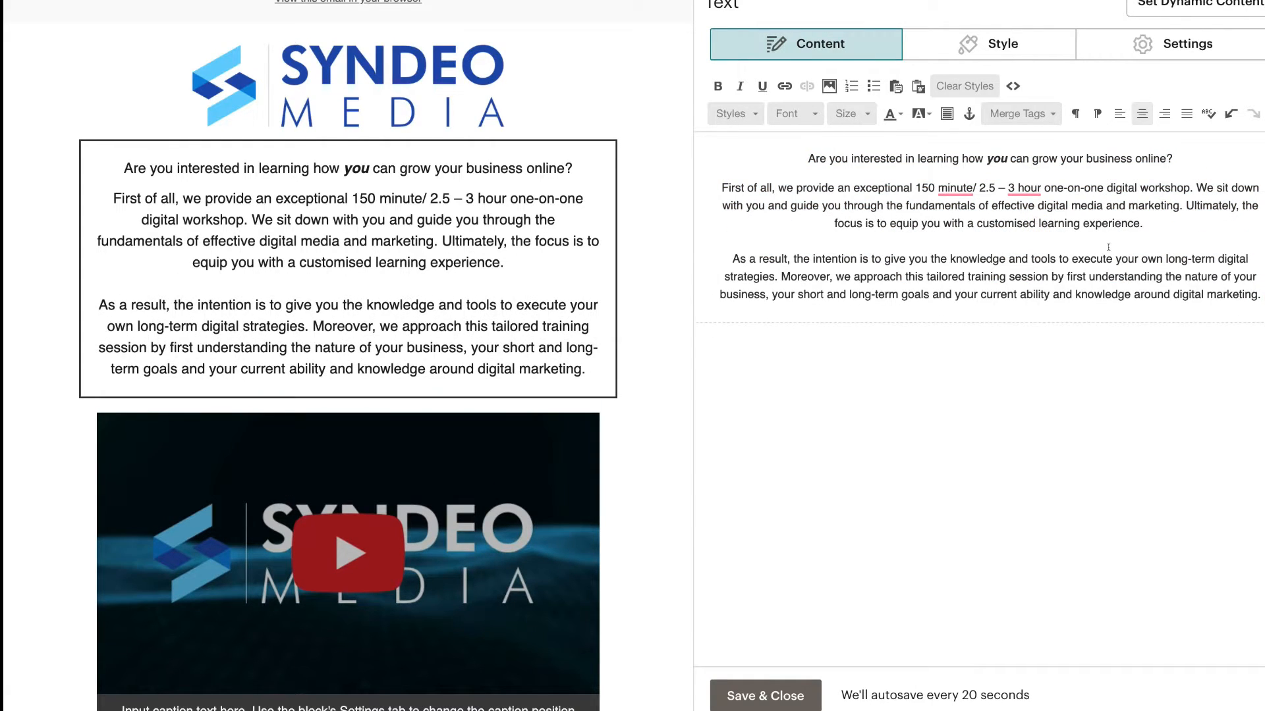
Step: Make the opening question "Are you interested in learning how you can grow your business online?" underlined, bold and italic
left_click_drag(1178, 158, 806, 155)
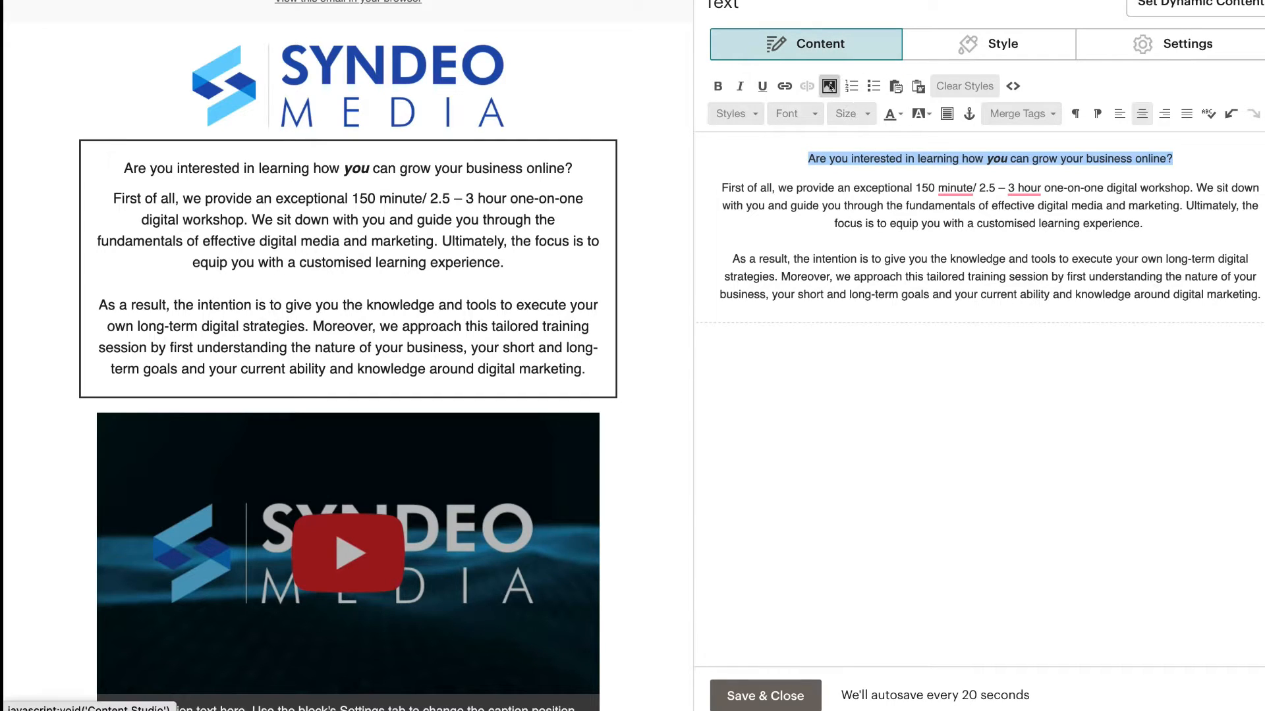
left_click(762, 86)
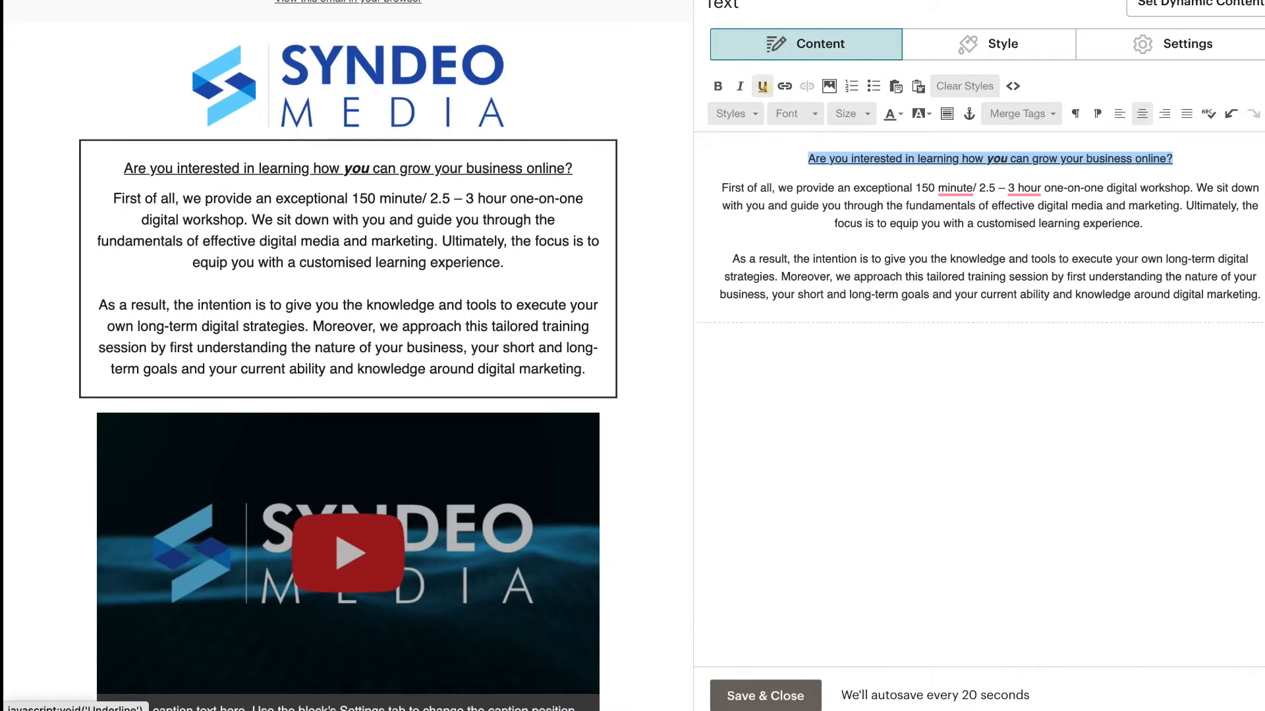
left_click(720, 87)
left_click(739, 86)
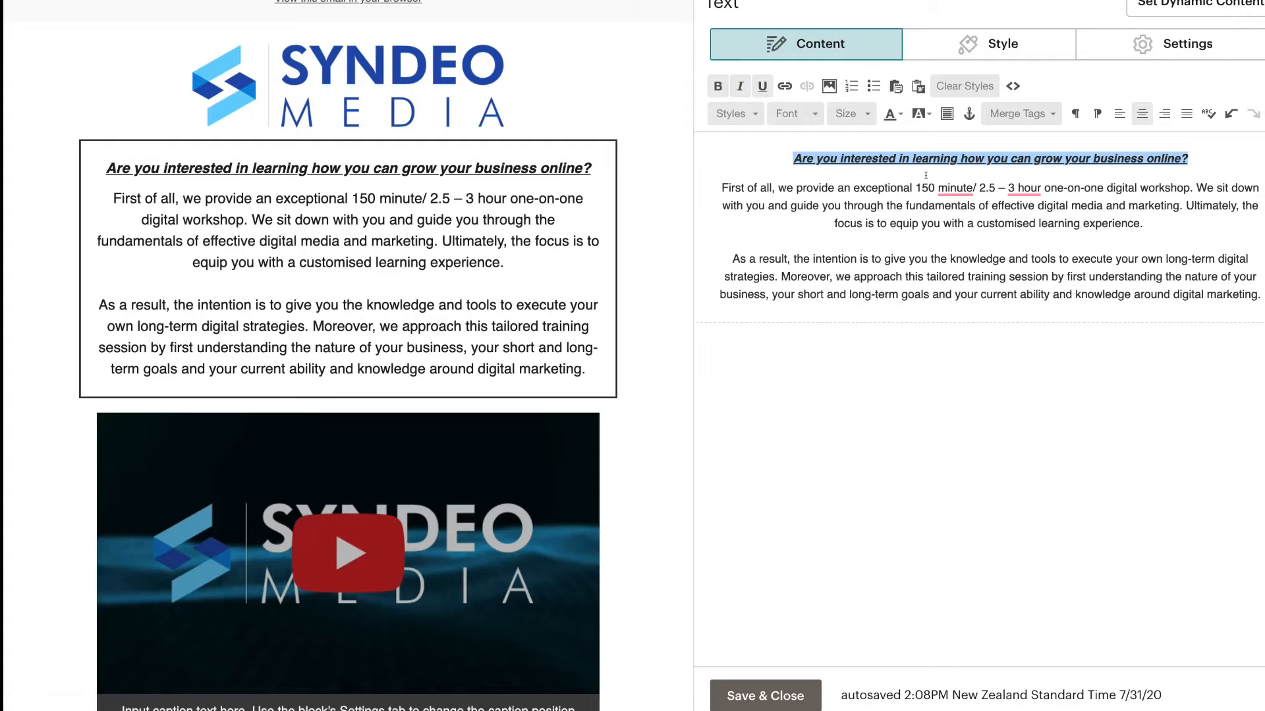
left_click(760, 149)
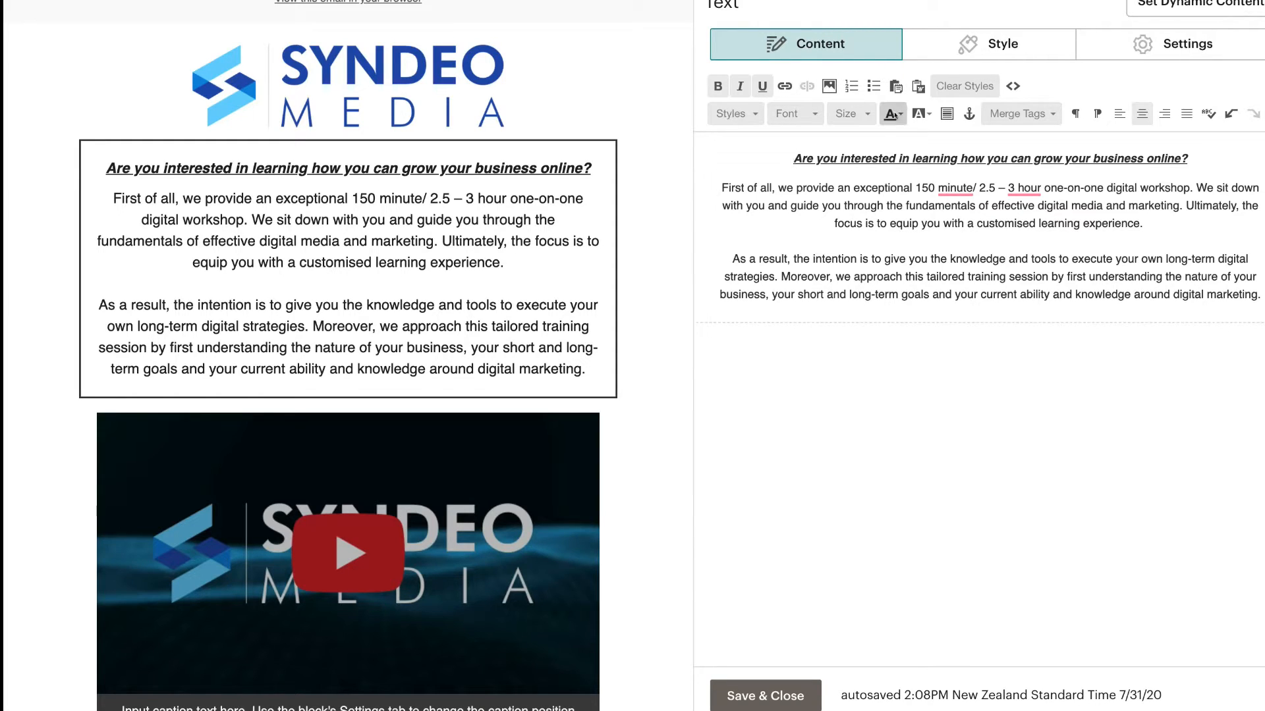
Step: Try a 2-column layout for the text block and return it to 1 column
left_click(967, 34)
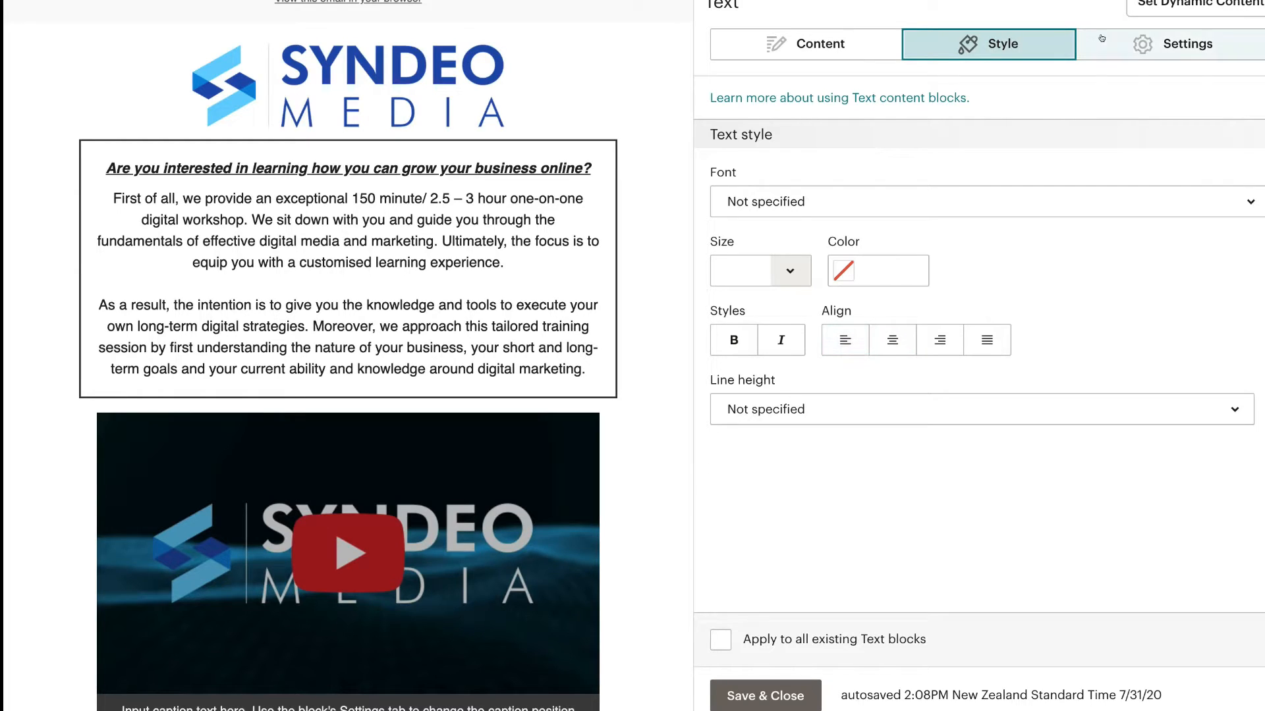
left_click(1133, 45)
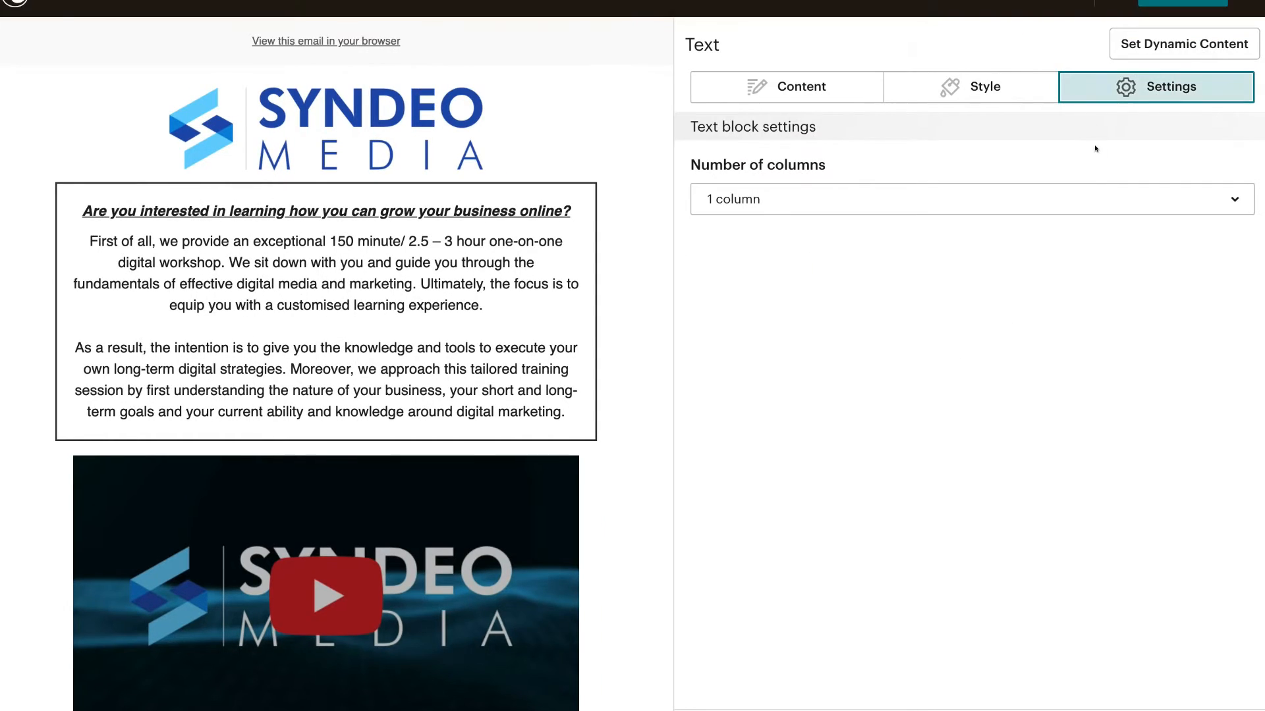
left_click(1090, 198)
left_click(1079, 278)
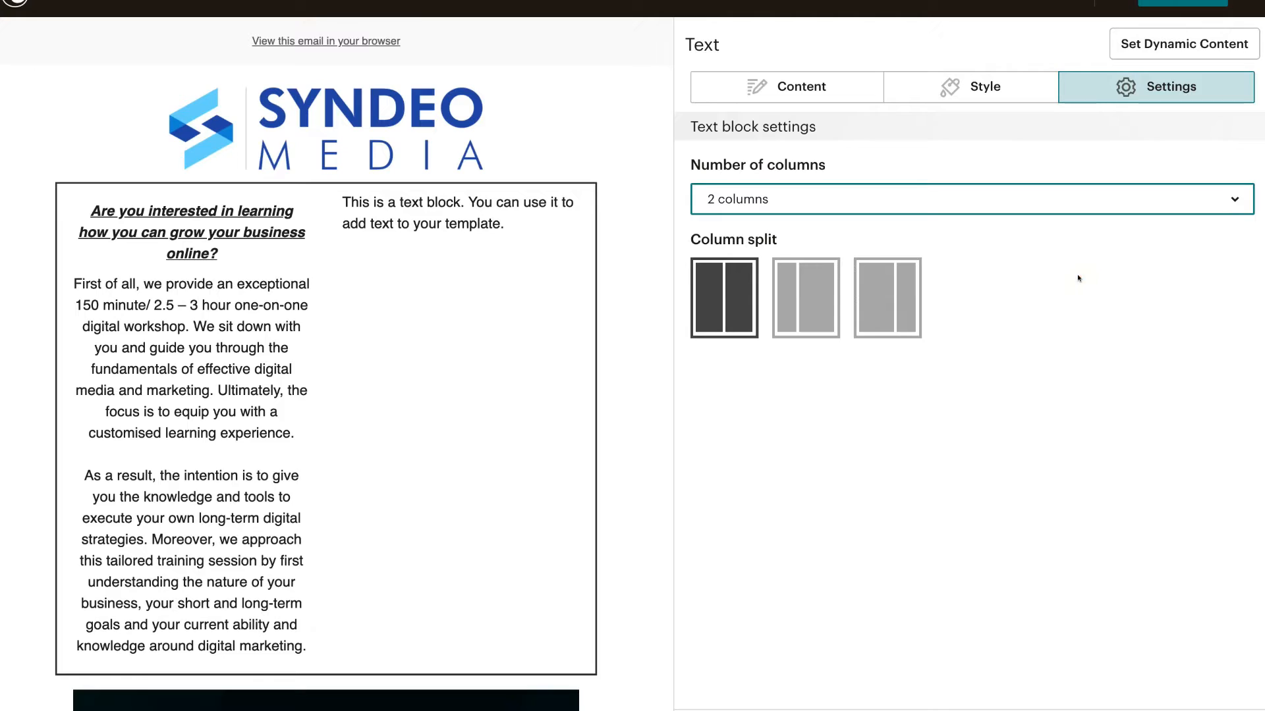
left_click(1050, 192)
left_click(839, 239)
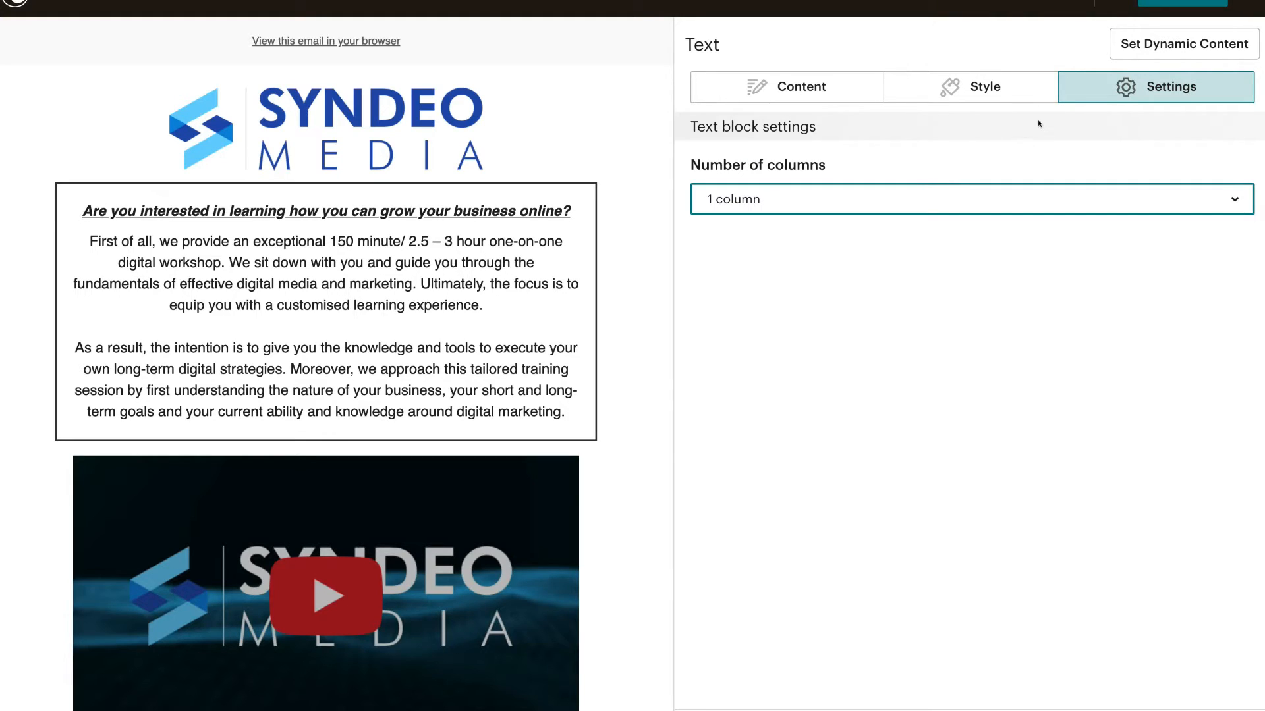
left_click(849, 85)
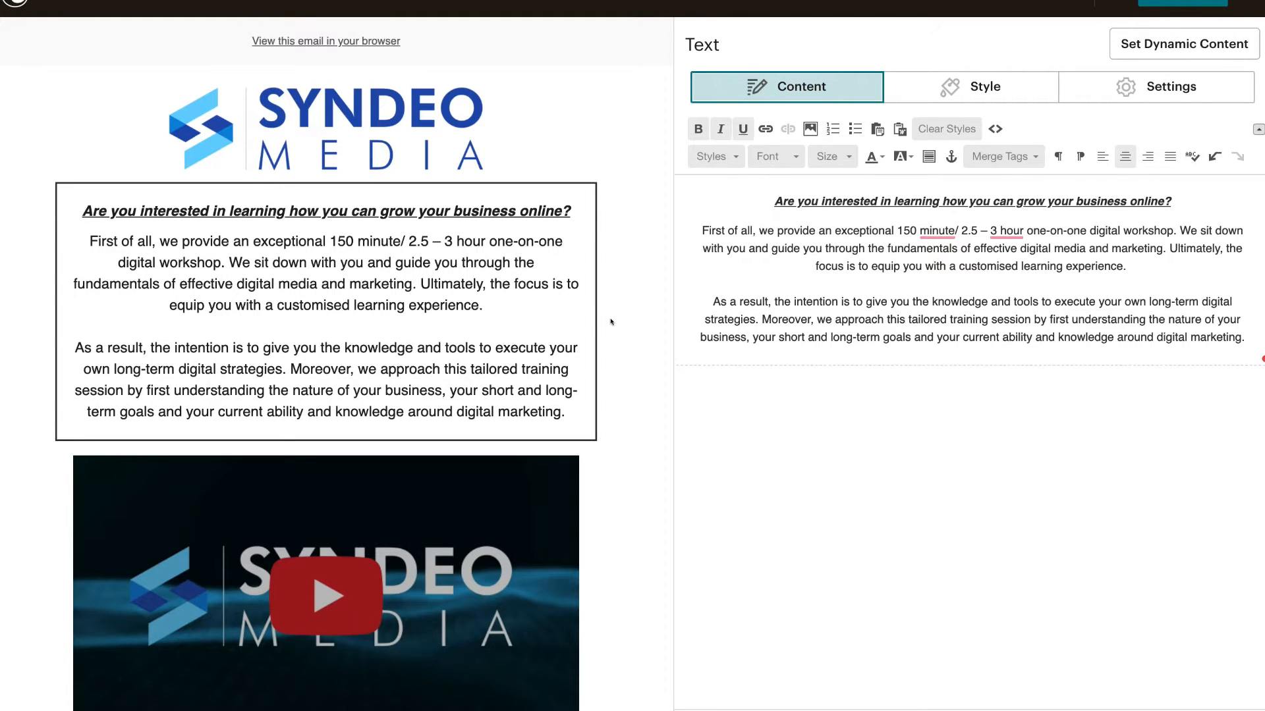
Step: Try YouTube for the first link of the footer's social follow block, settle on Pinterest and save the block
scroll(611, 322, "down", 5)
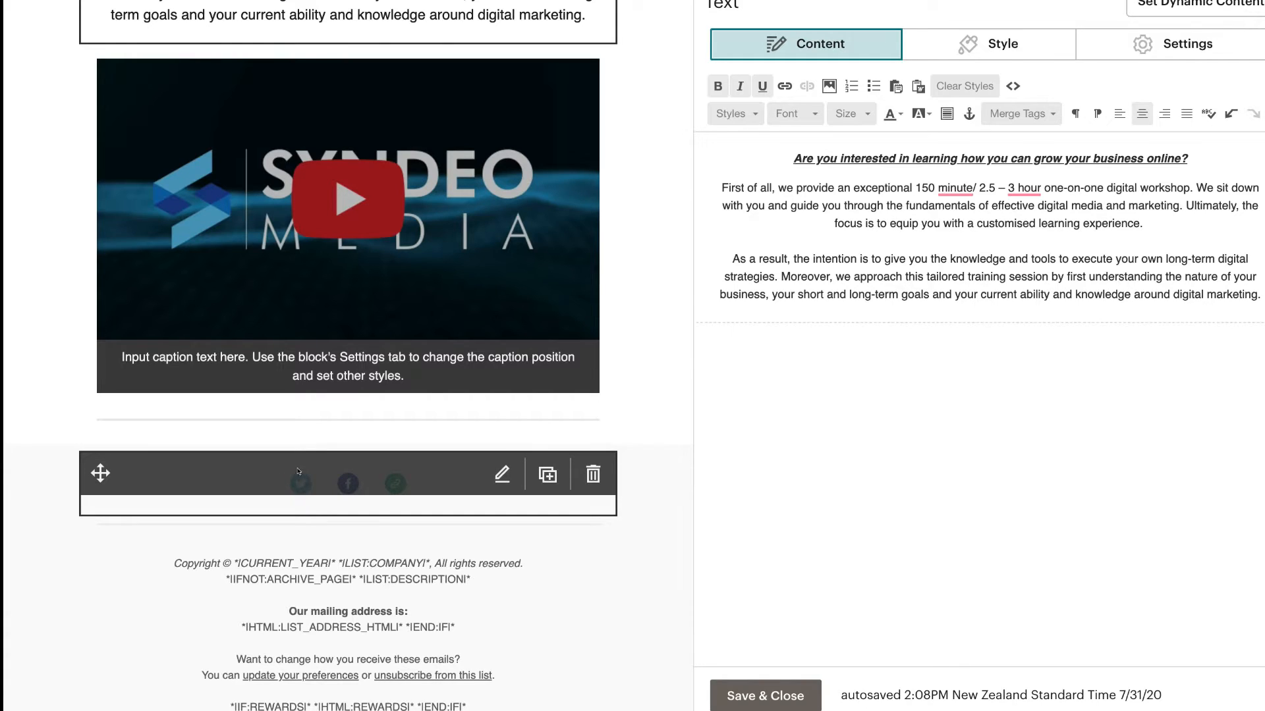
left_click(502, 474)
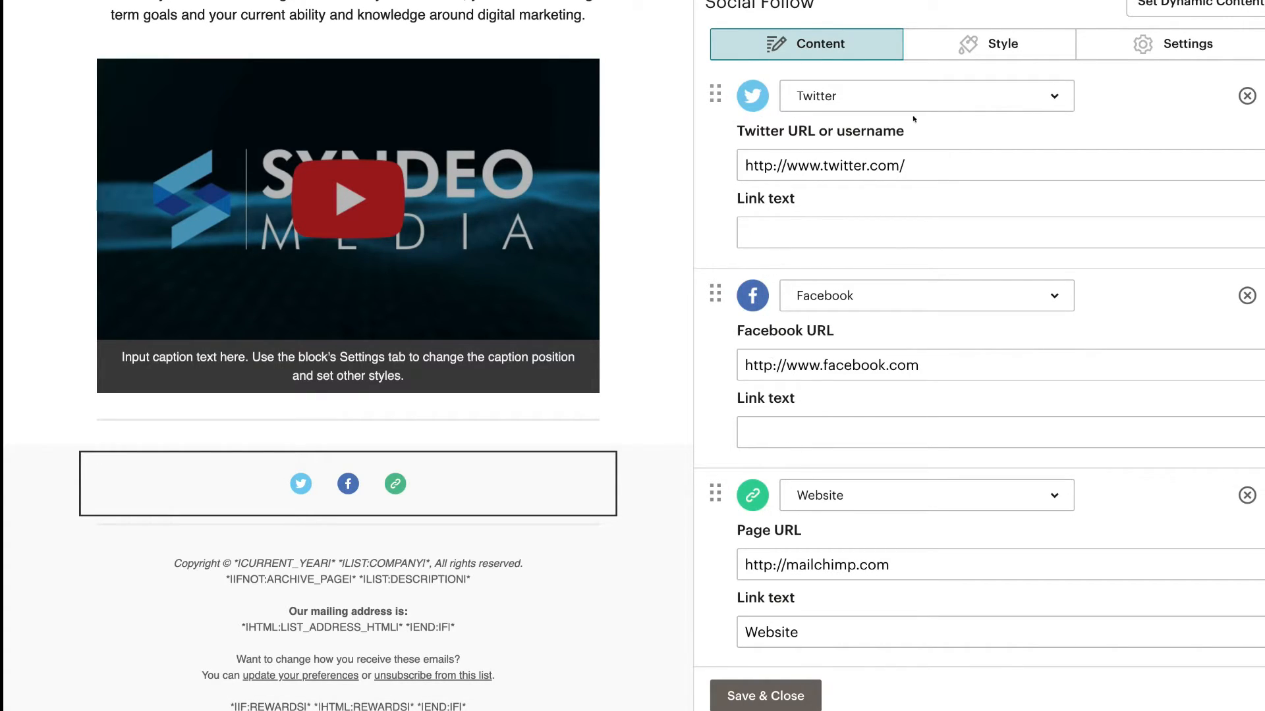
left_click(1053, 96)
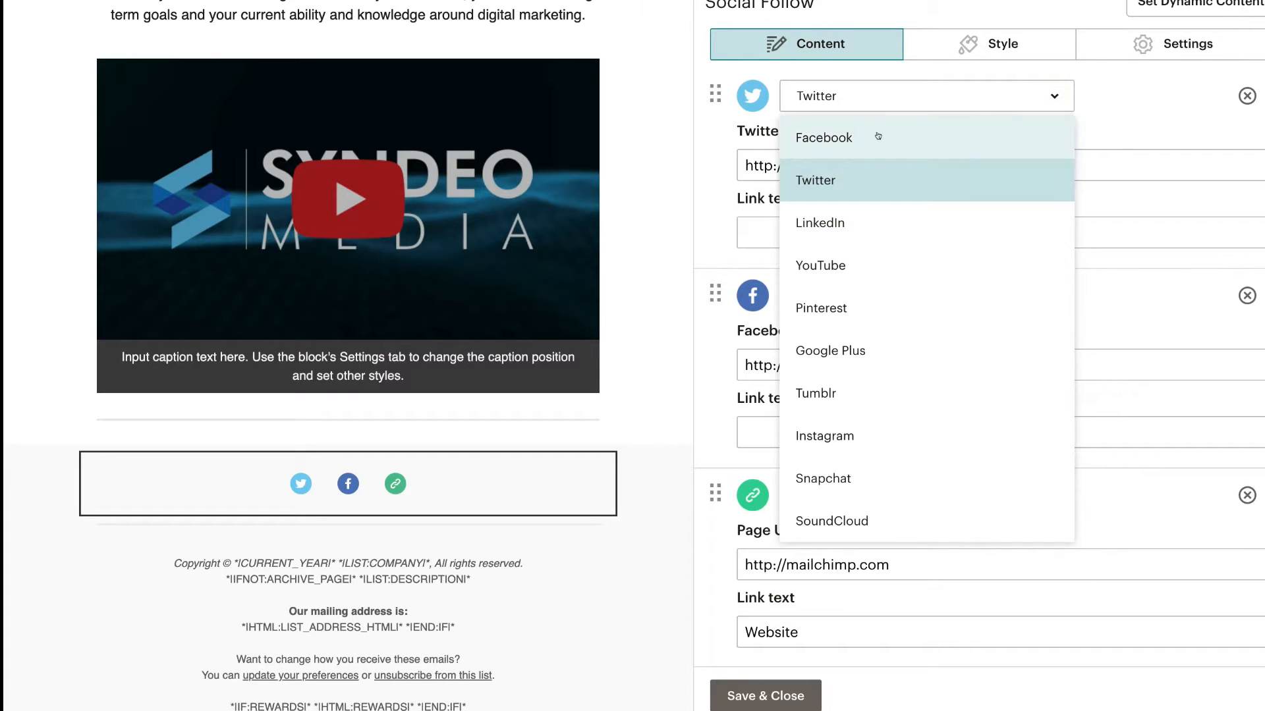
left_click(850, 264)
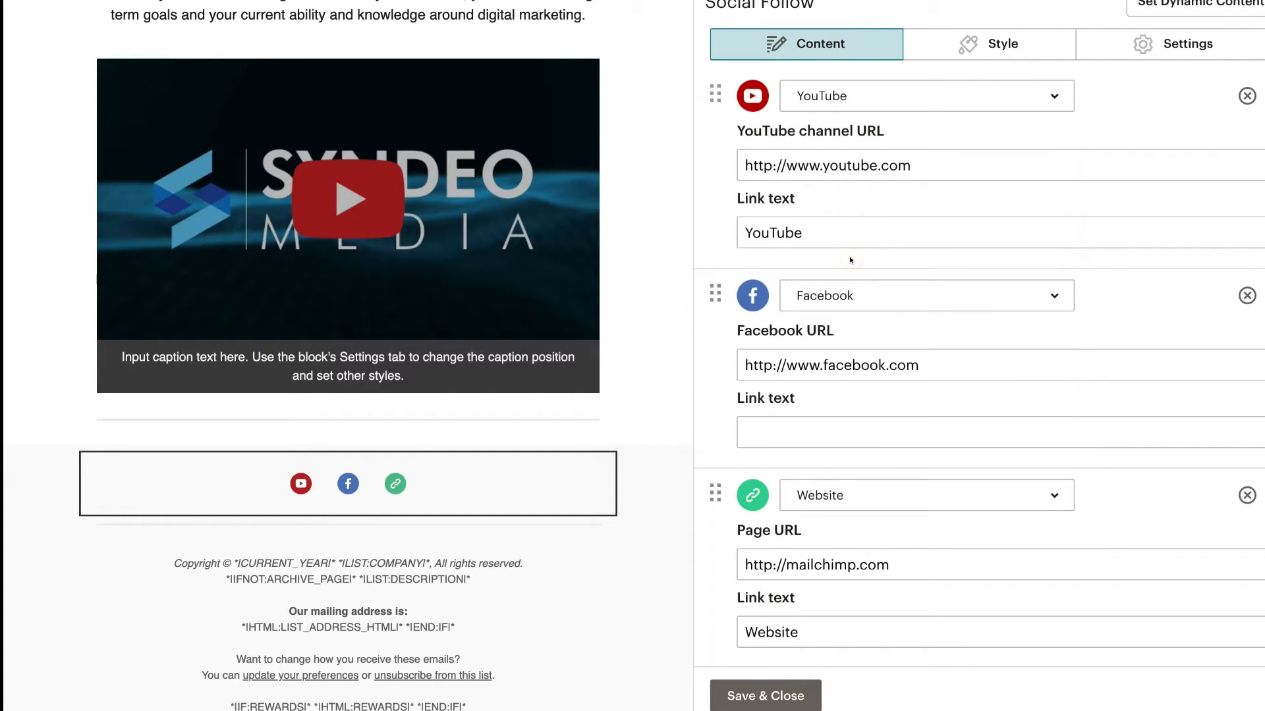
left_click(1005, 91)
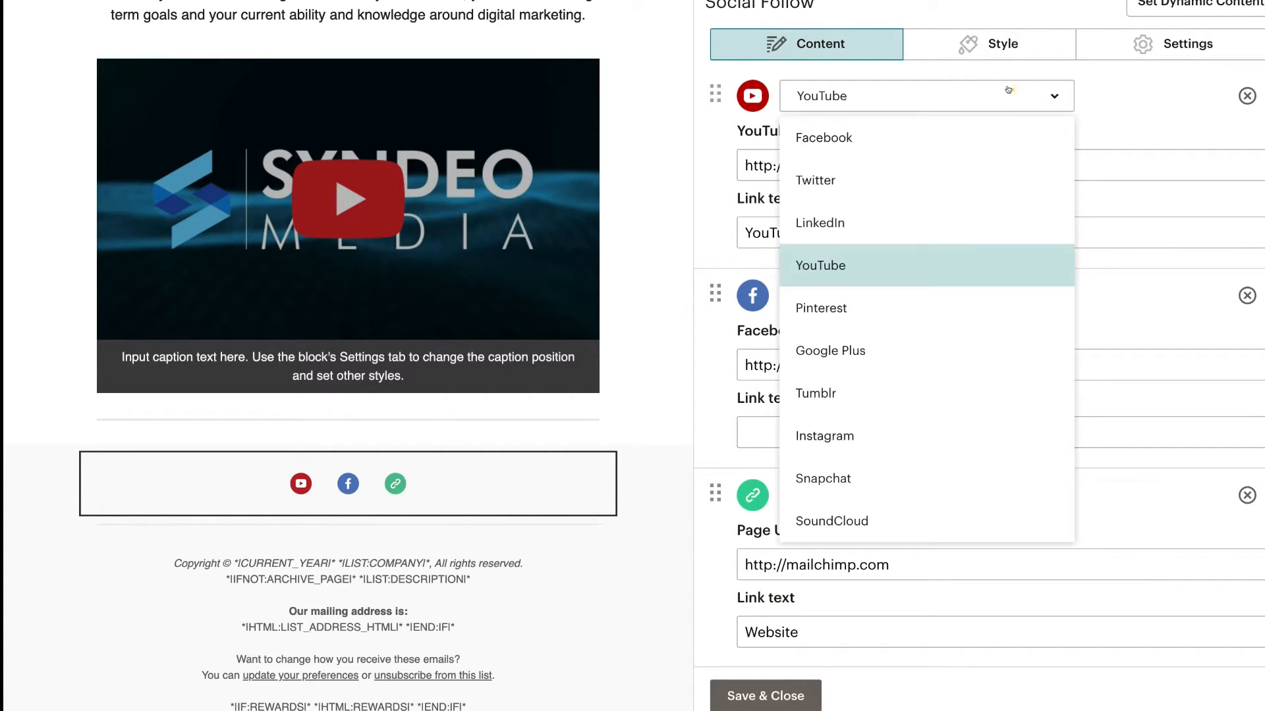
left_click(866, 296)
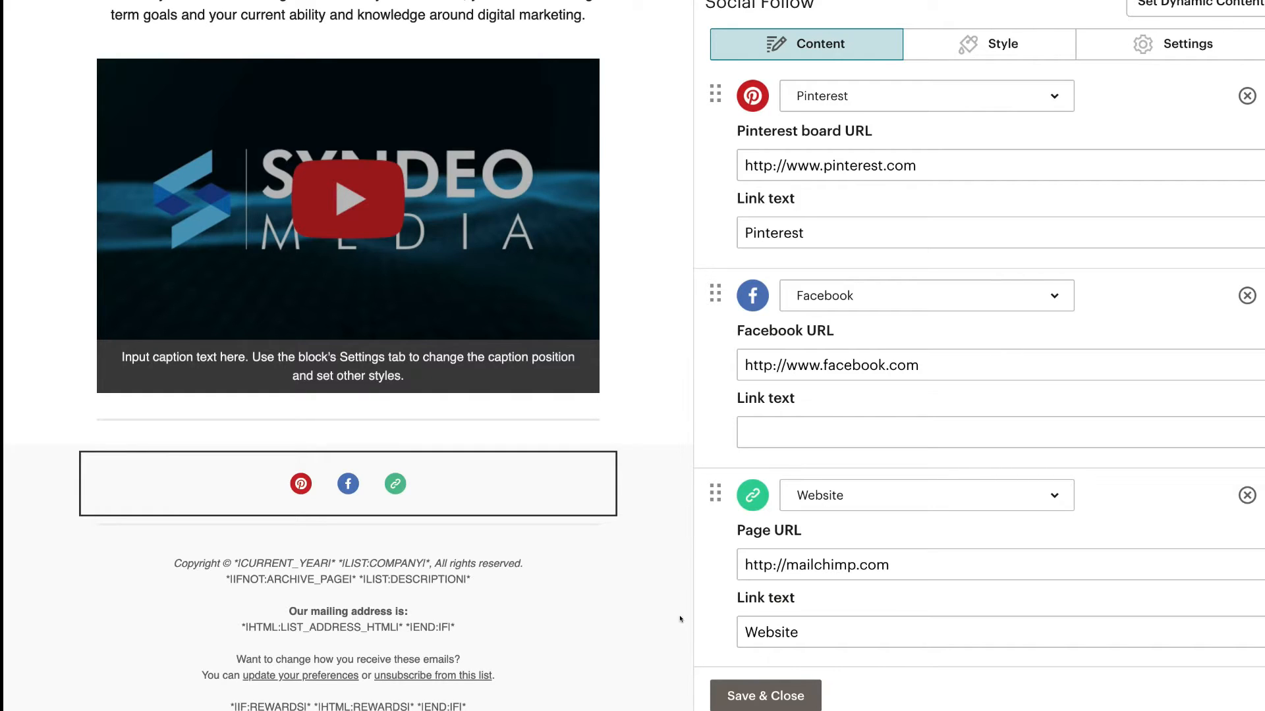
left_click(741, 692)
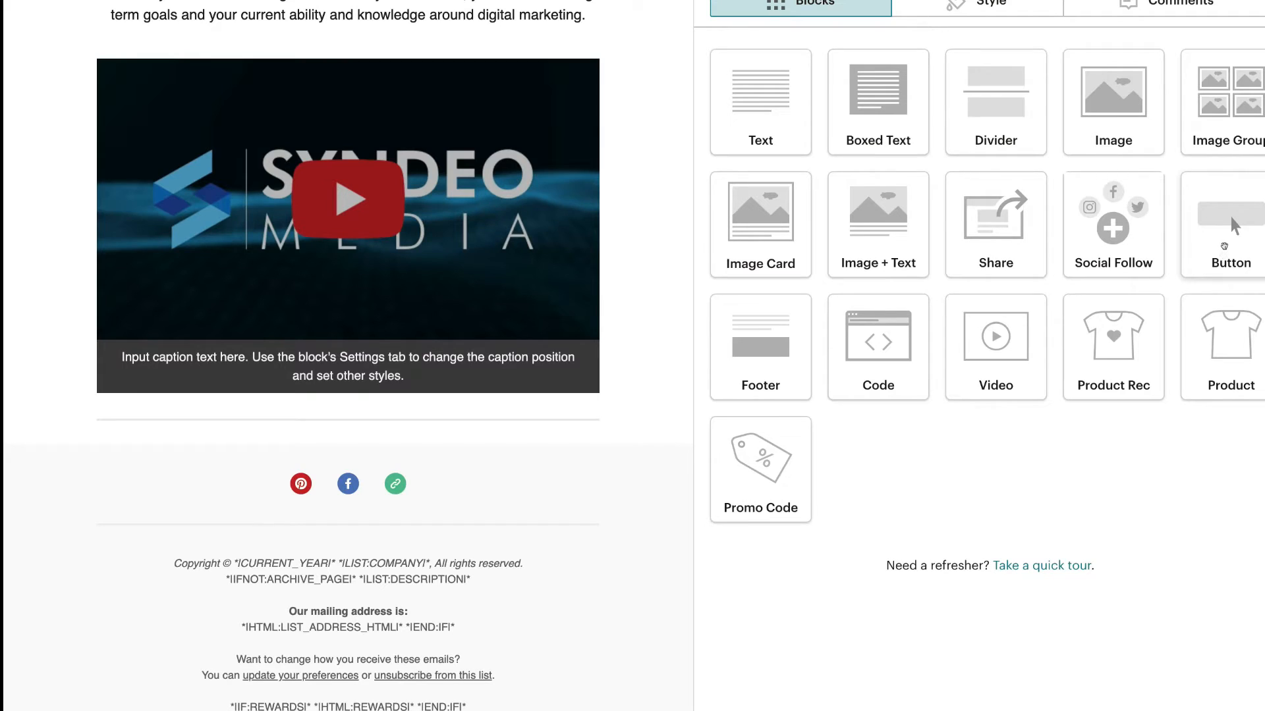
Step: Add a button block directly below the video with the text "Watch now on YouTube" and save it without a web address
left_click_drag(1224, 246, 321, 417)
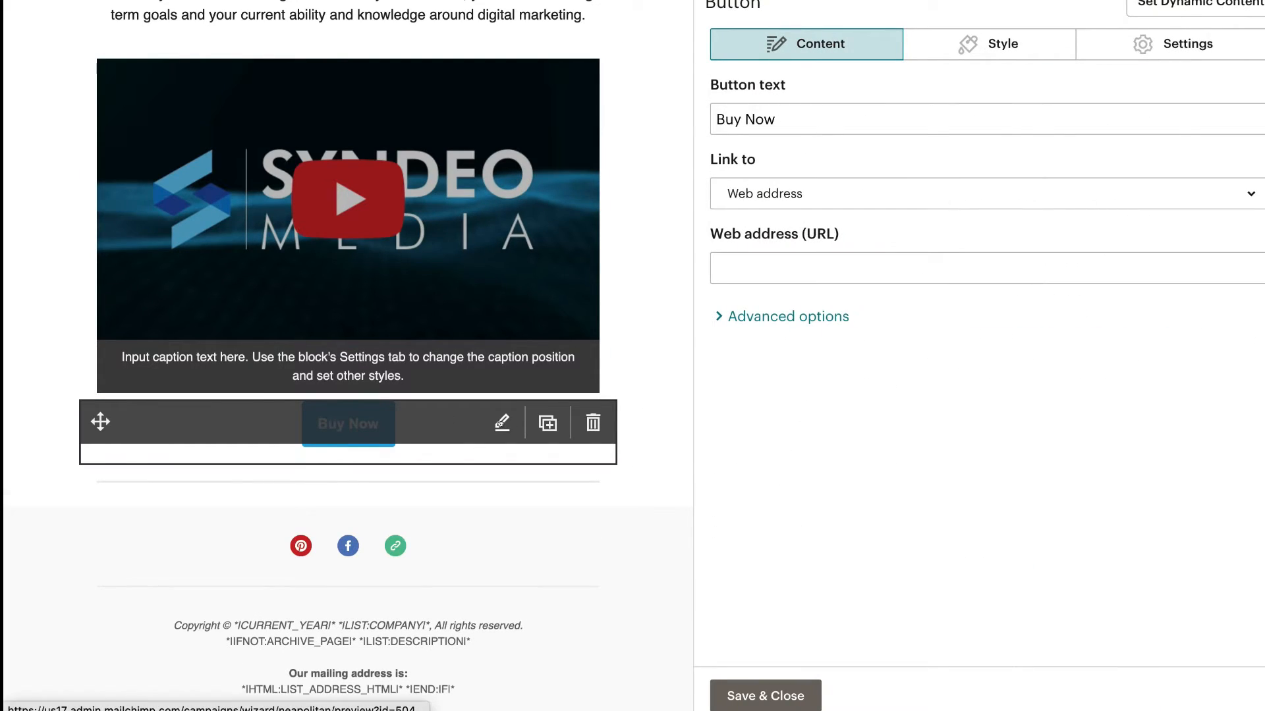
triple_click(782, 119)
type("Wat")
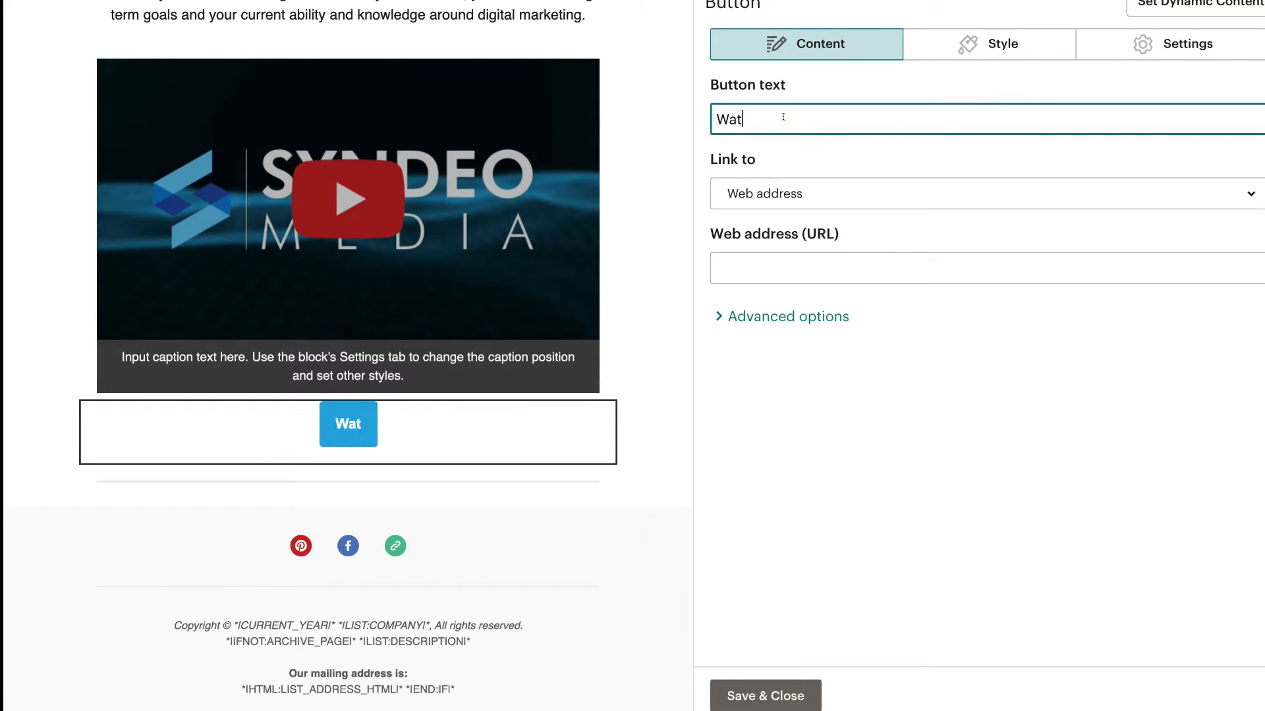
type("ch now on Y")
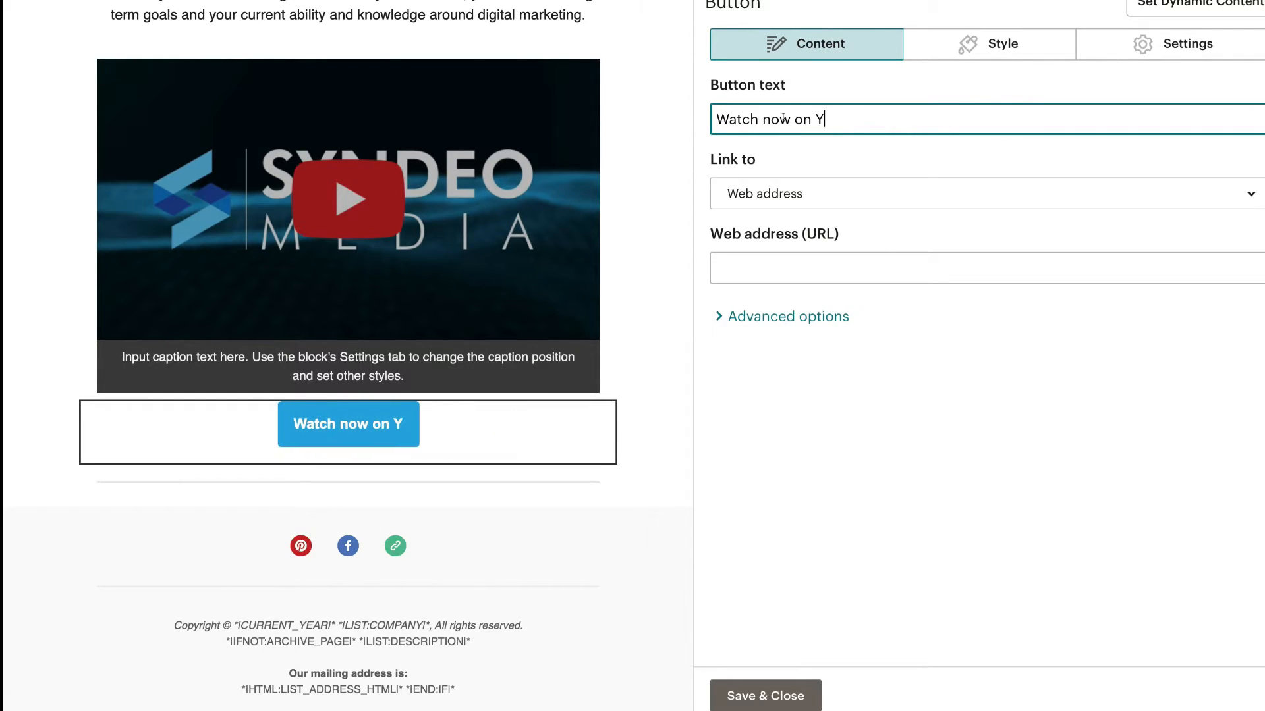
type("ouTube")
left_click(916, 236)
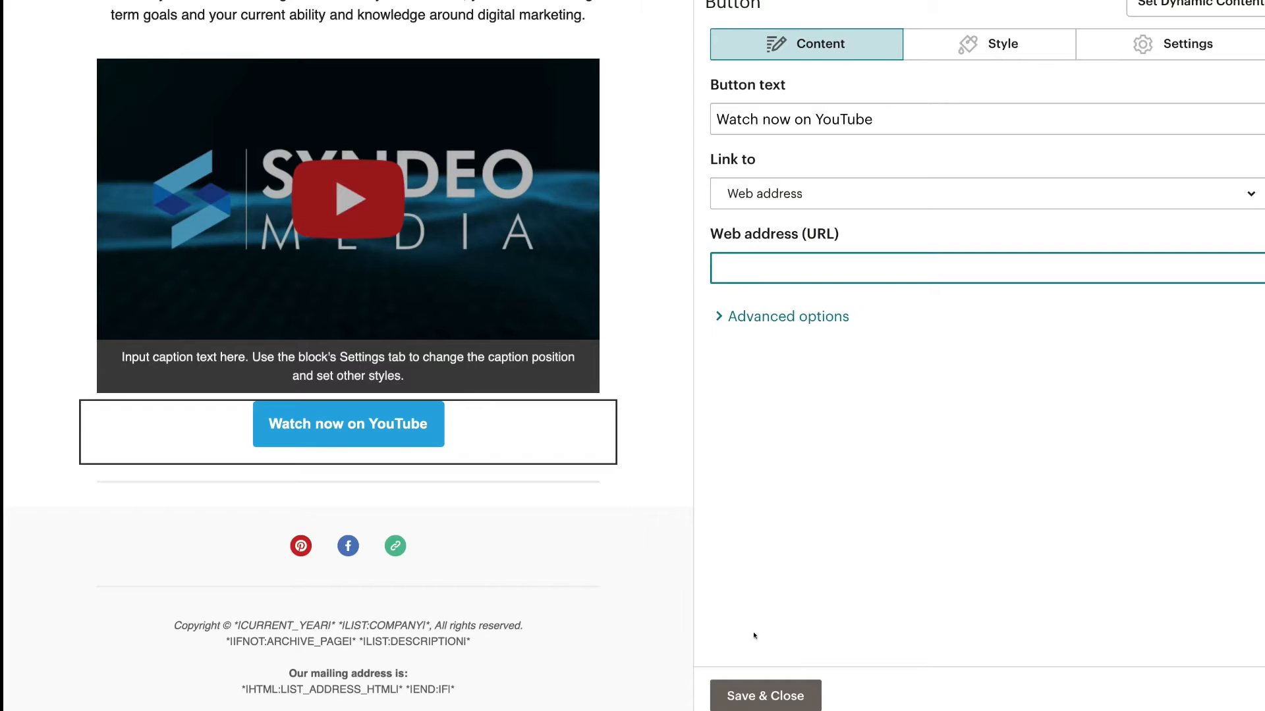
left_click(737, 693)
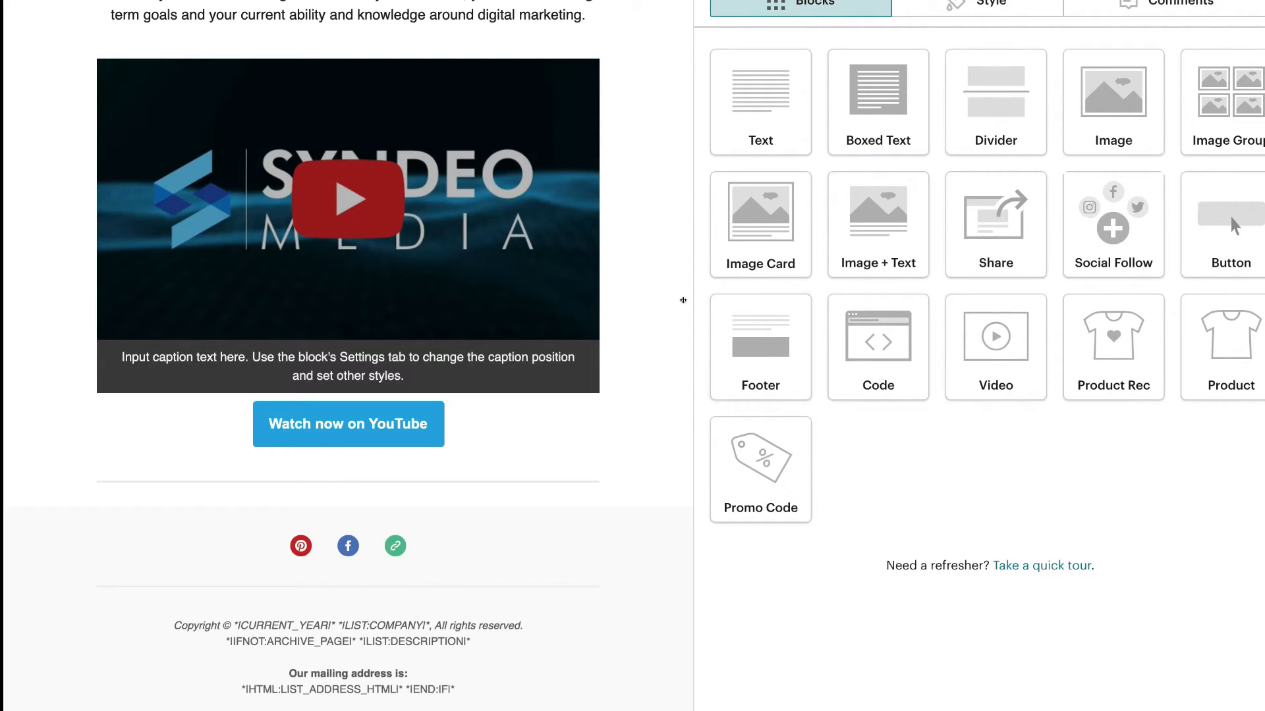
Step: Add a boxed text block below the logo reading "Get your FREE 1-hour Marketing Consultation Today!!!" plus a call-us line with the phone number
scroll(642, 382, "up", 1)
scroll(642, 383, "up", 5)
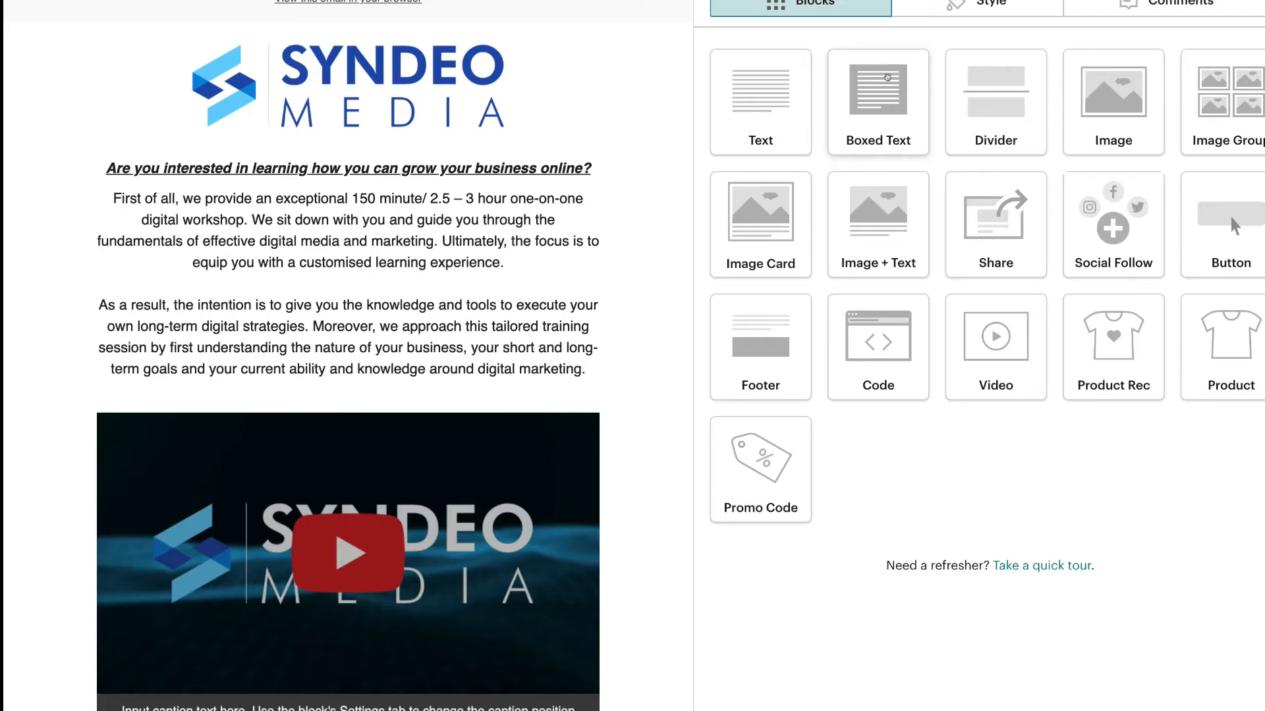
left_click_drag(887, 77, 398, 141)
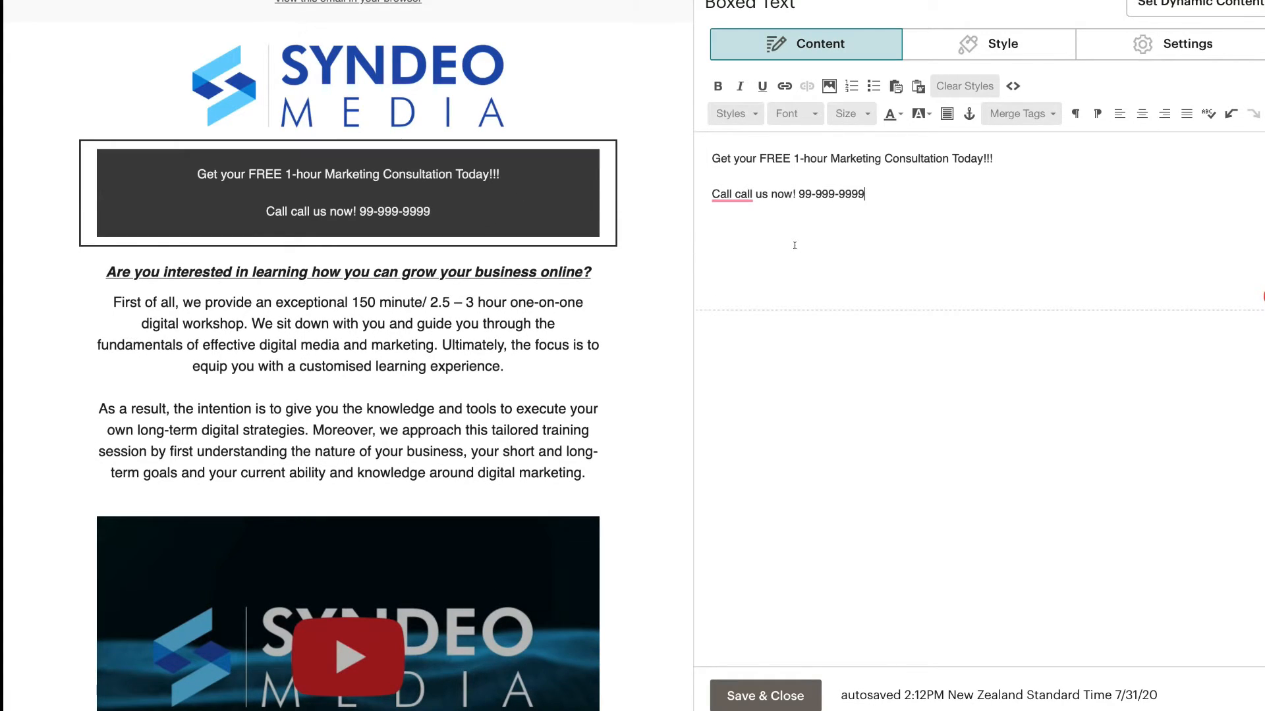
left_click(867, 192)
Step: Make the boxed text's "Get your FREE 1-hour Marketing Consultation Today!!!" line bold at font size 26
left_click_drag(1007, 155, 711, 155)
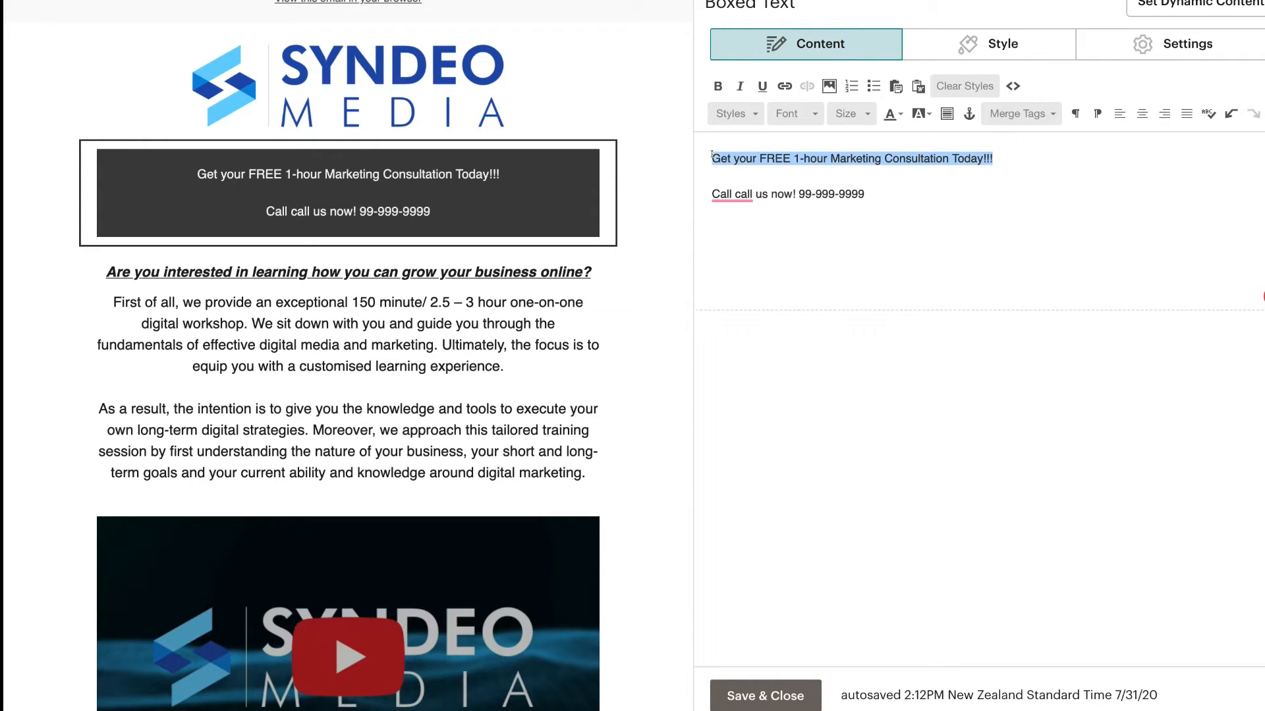
left_click(717, 87)
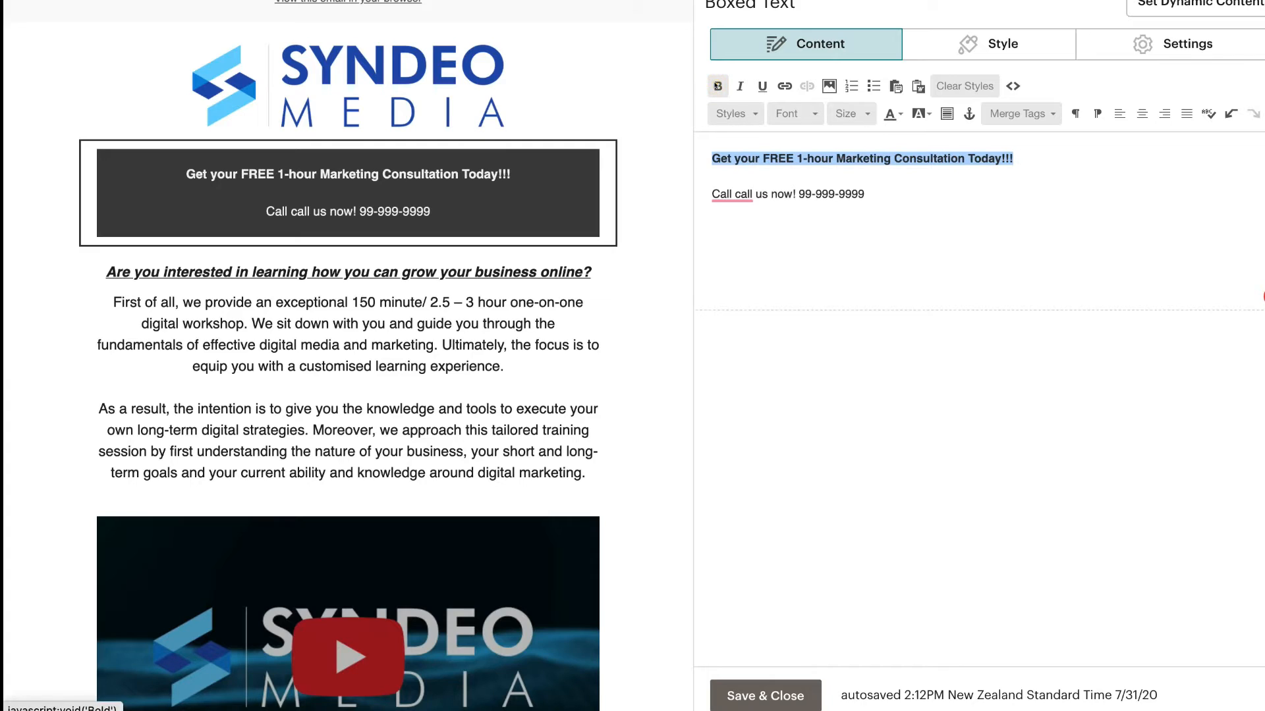
left_click(862, 115)
left_click(870, 227)
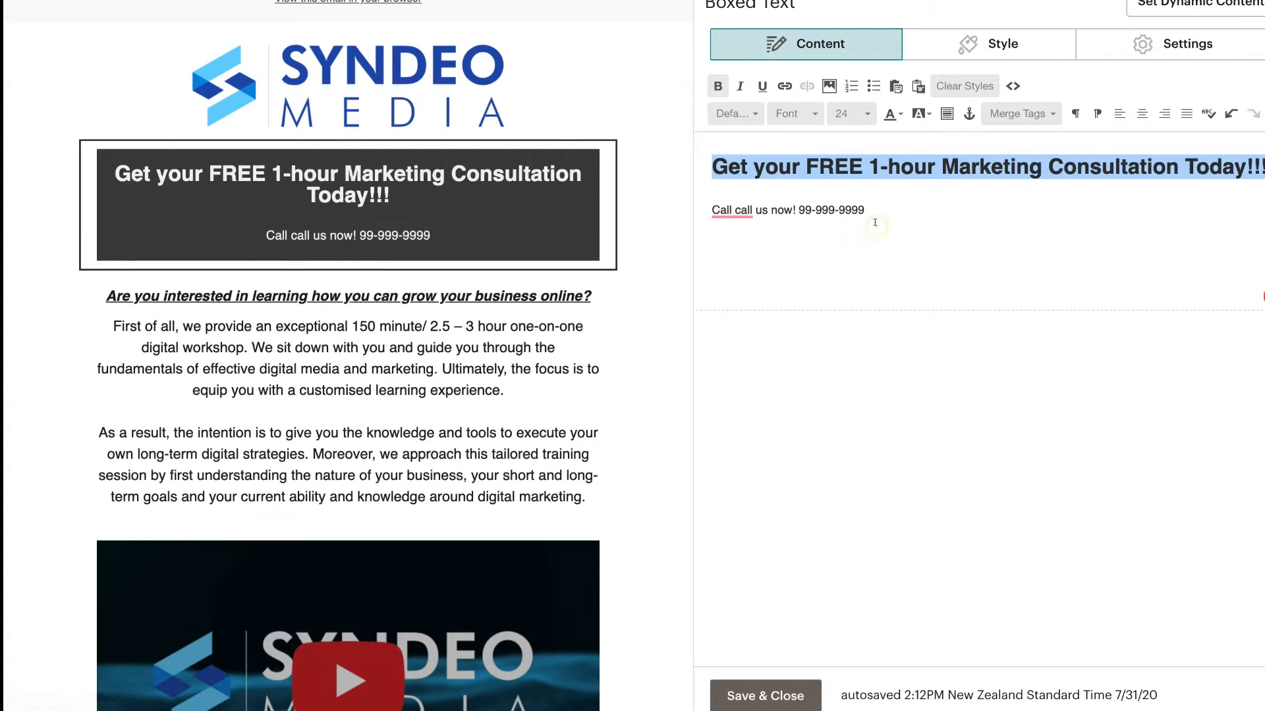
left_click(862, 114)
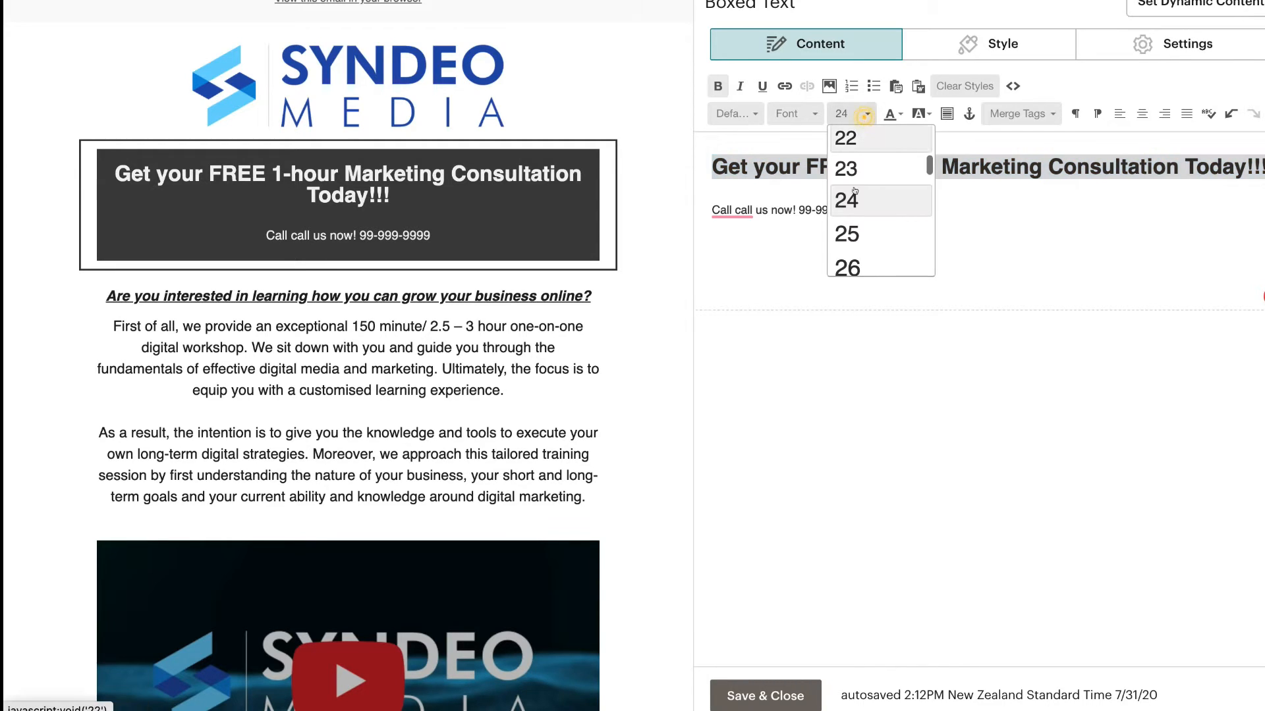
left_click(859, 261)
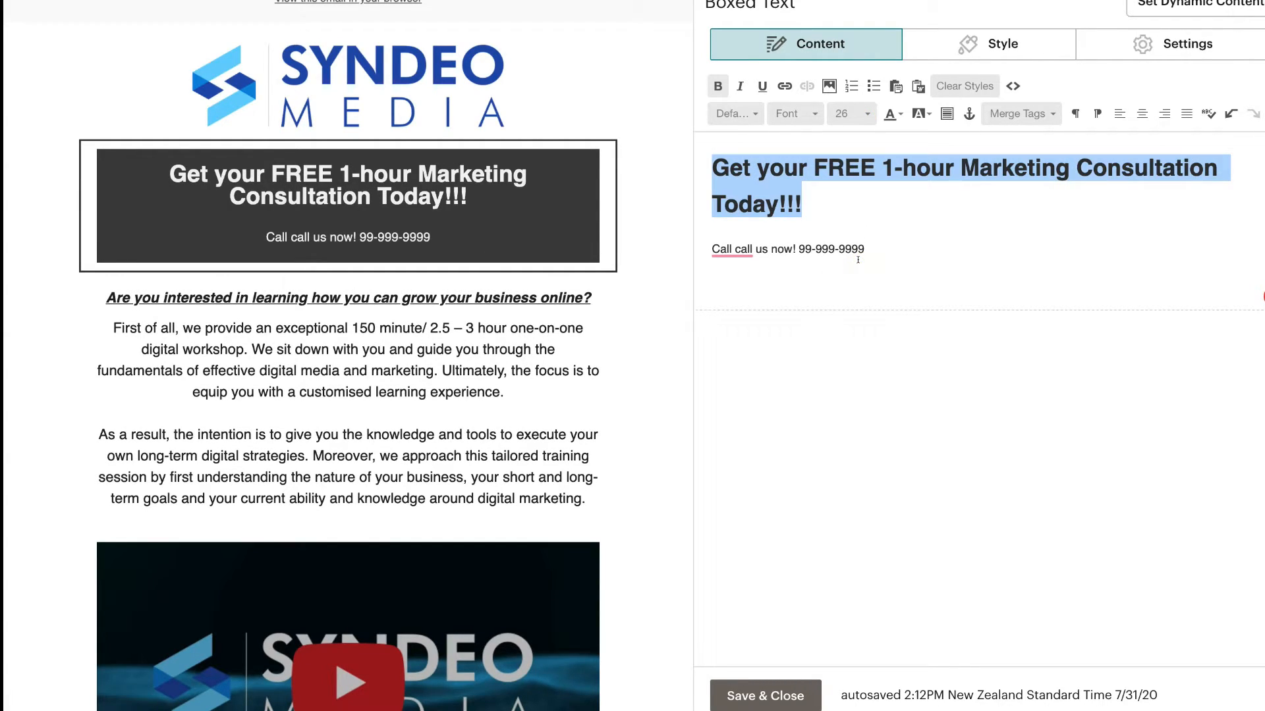
Step: Correct the boxed text's second line to begin "Call us now!", make it bold at font size 18, and save the block
left_click(858, 260)
left_click_drag(860, 254, 709, 246)
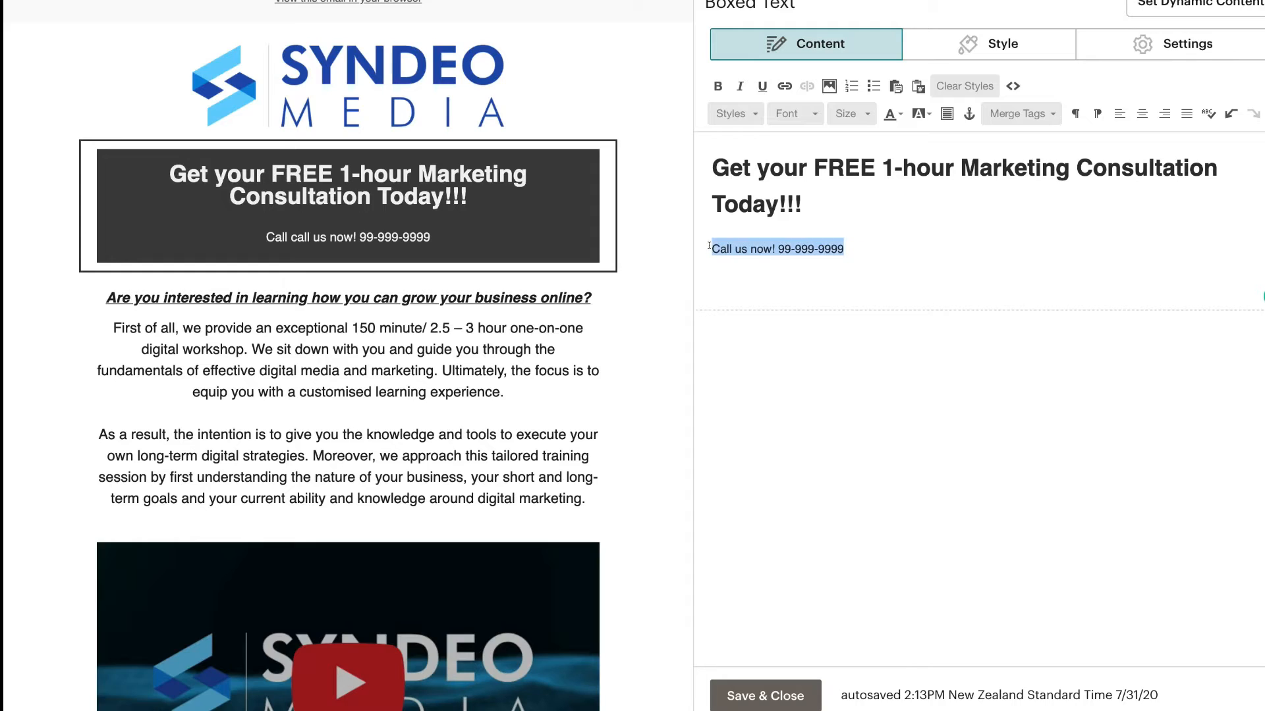
left_click(717, 86)
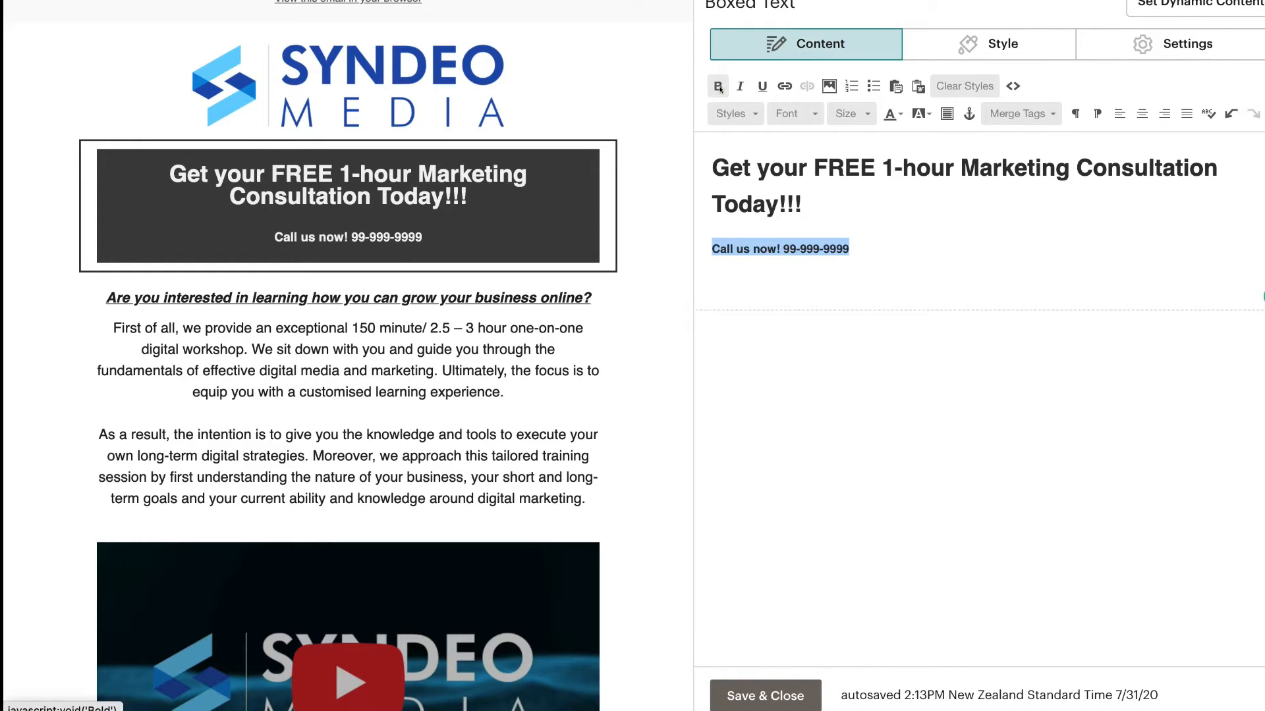
left_click(856, 117)
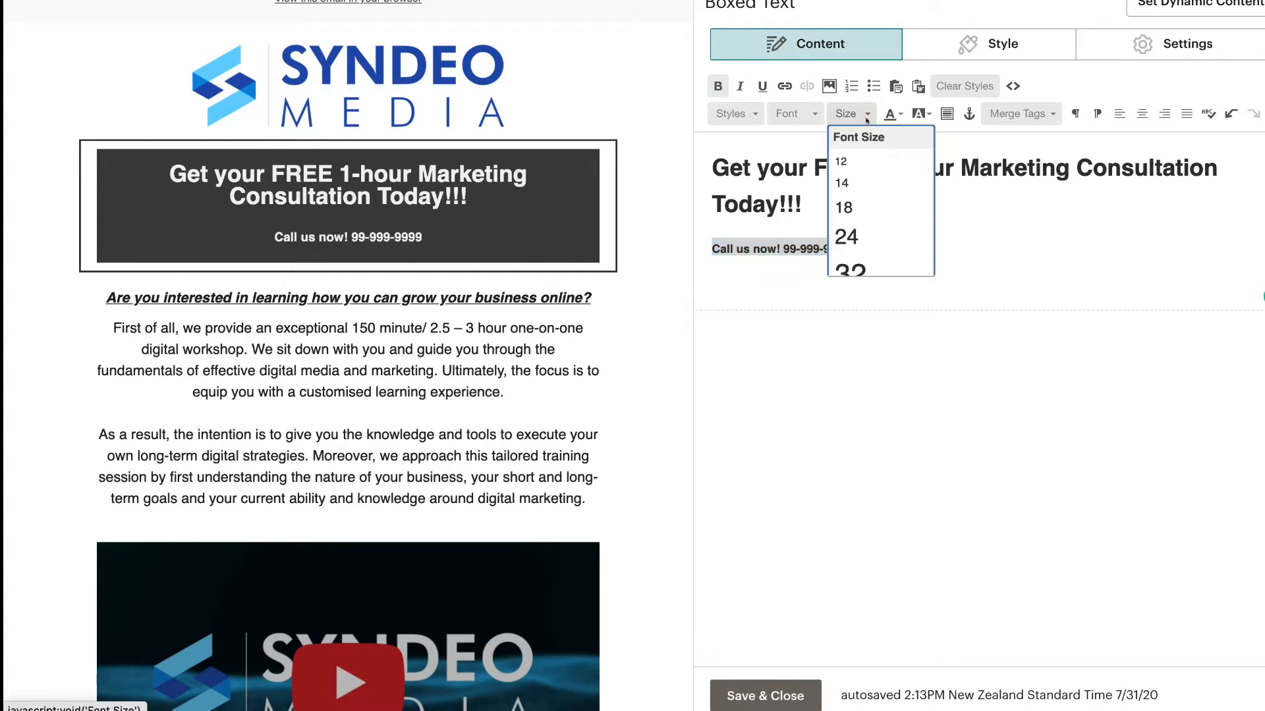
left_click(843, 185)
scroll(848, 260, "down", 1)
left_click(846, 263)
left_click(912, 276)
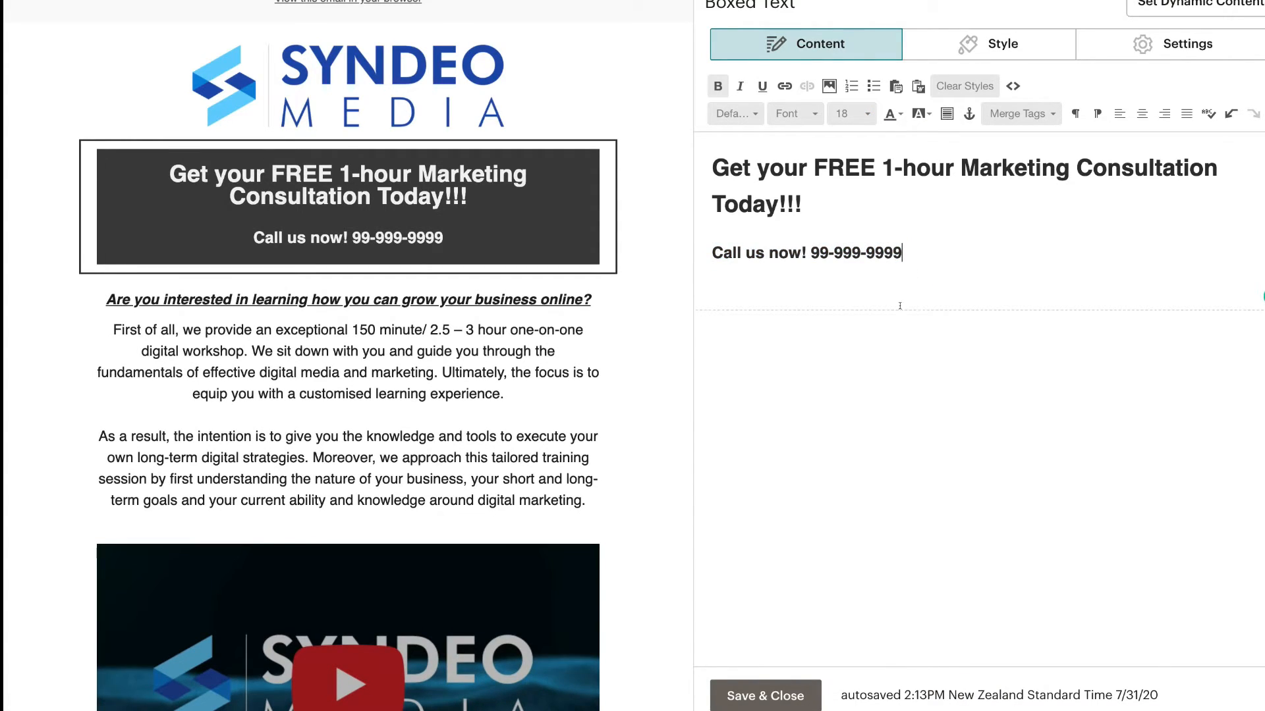
left_click(764, 695)
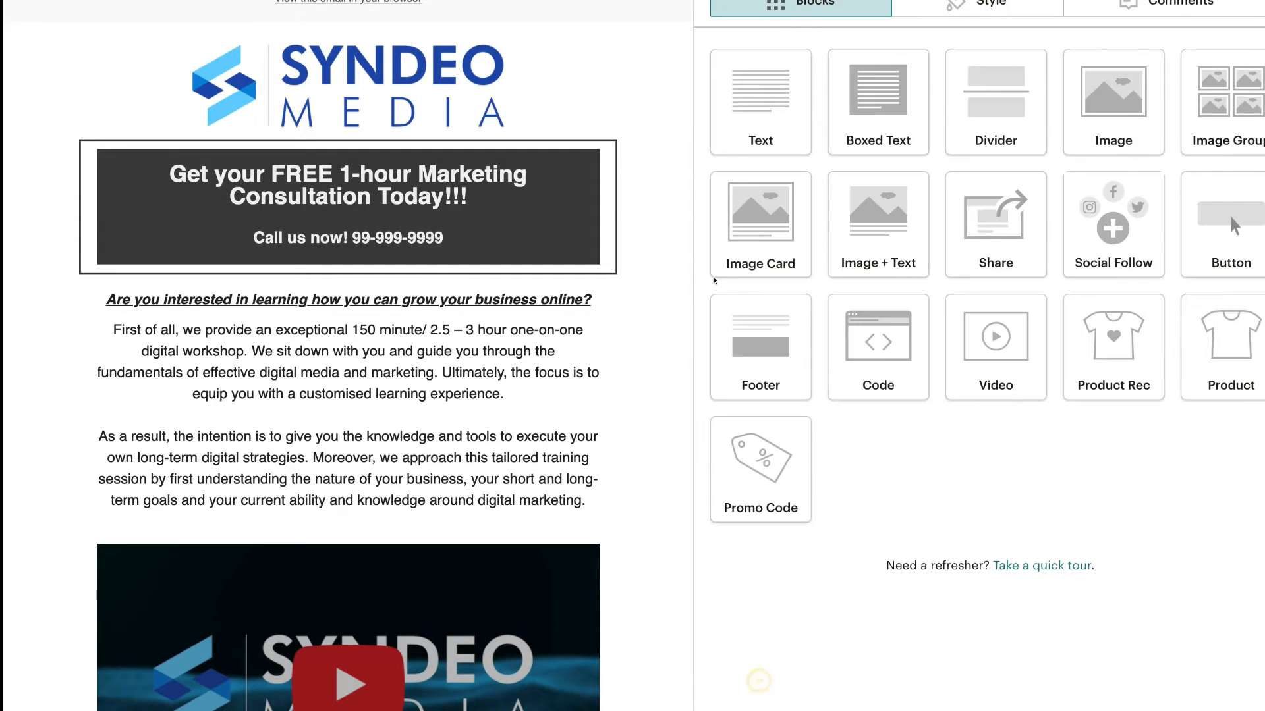
Step: Add a button block between the boxed text and the workshop copy with the text "Book Online Now"
scroll(640, 326, "down", 6)
mouse_move(465, 461)
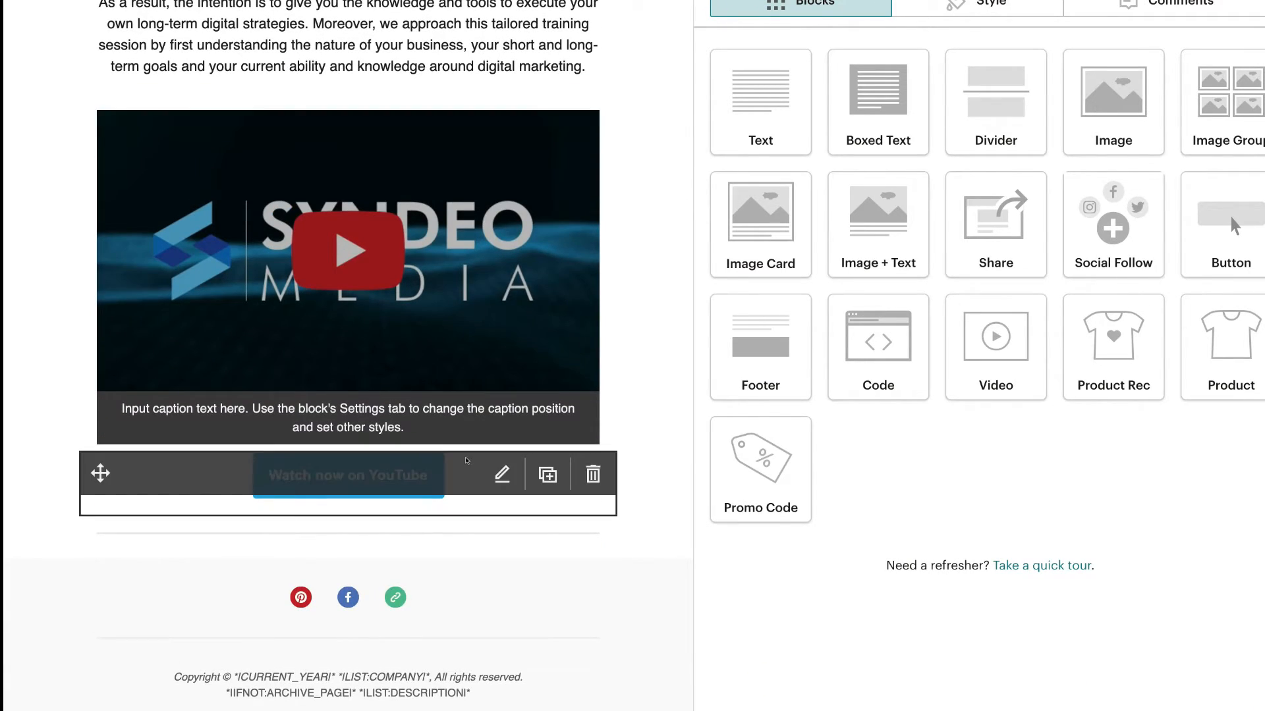
scroll(414, 465, "up", 5)
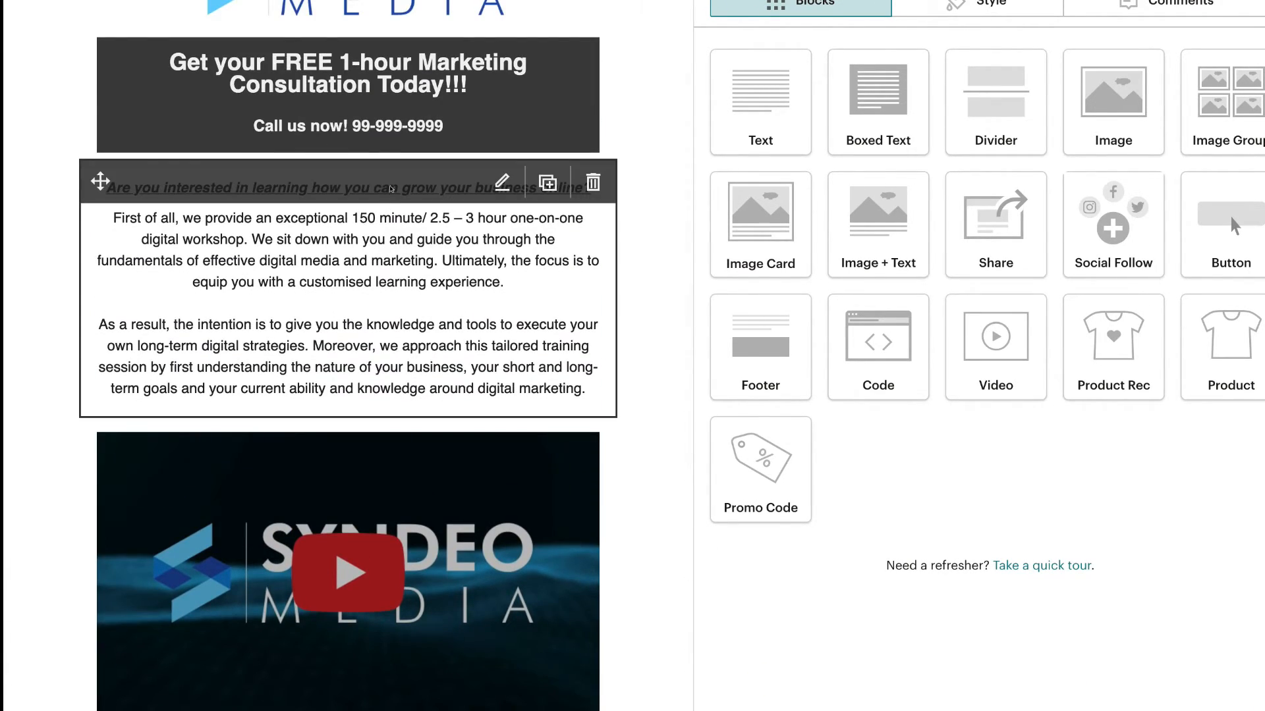
left_click_drag(1219, 236, 450, 250)
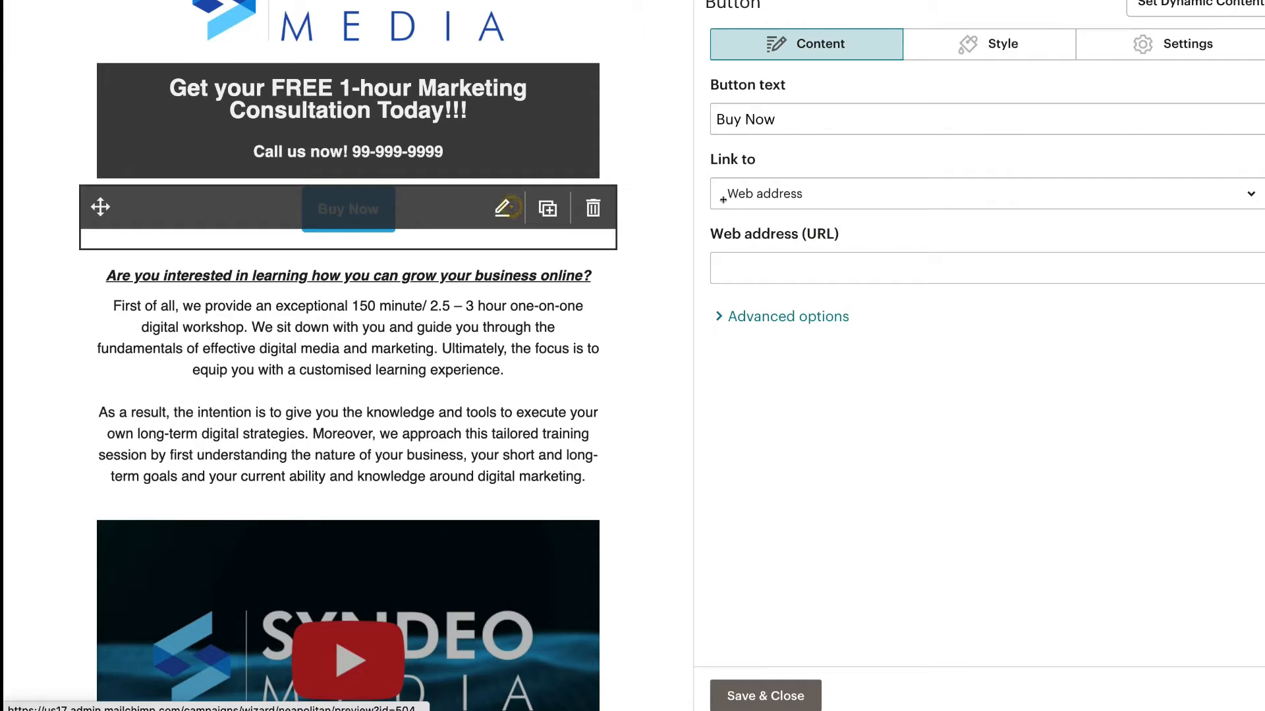
triple_click(766, 114)
type("Book Online Now")
left_click(792, 155)
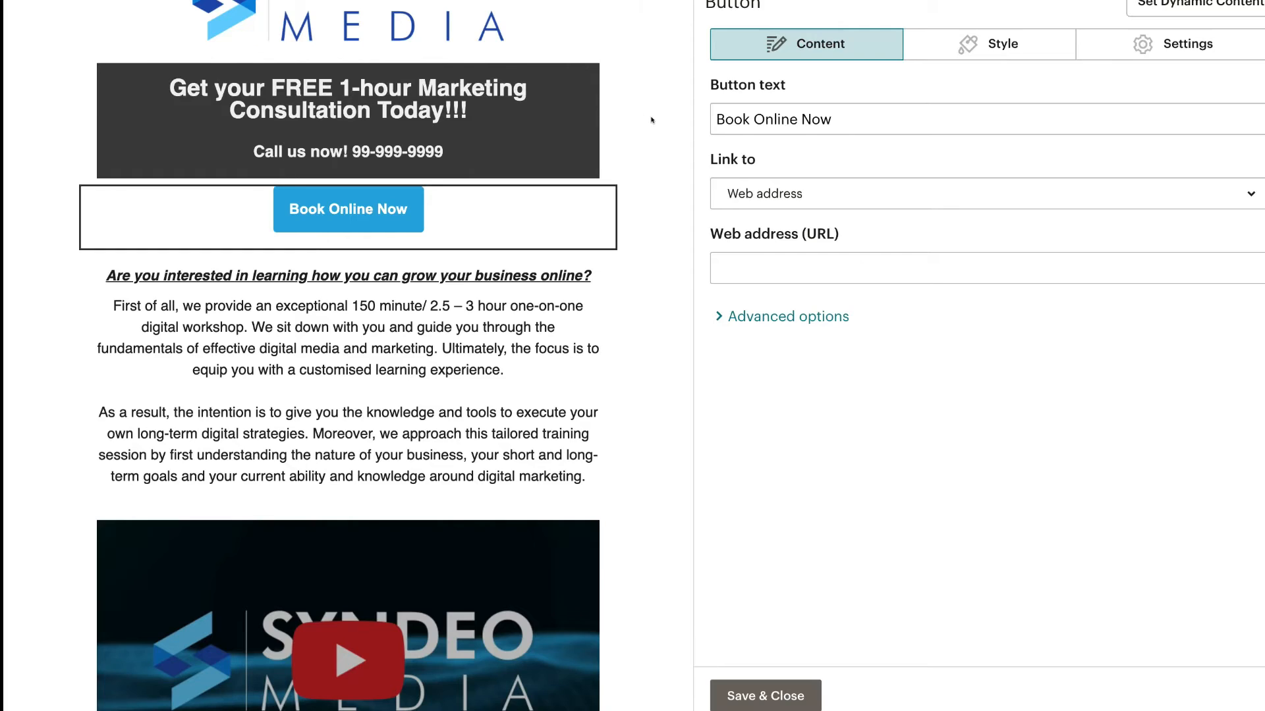
Step: Round the "Book Online Now" button's corners moderately, keep its border at None, and save the block
left_click(938, 57)
left_click_drag(759, 289, 824, 289)
left_click(909, 207)
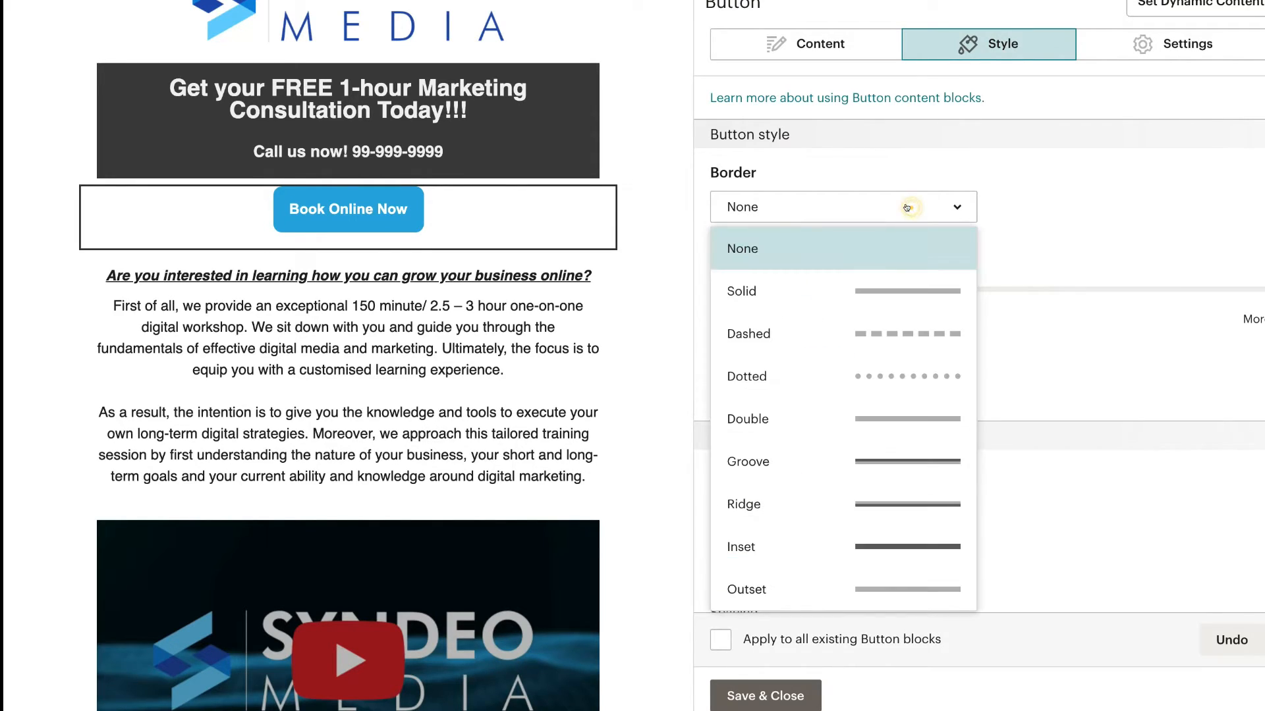
left_click(877, 249)
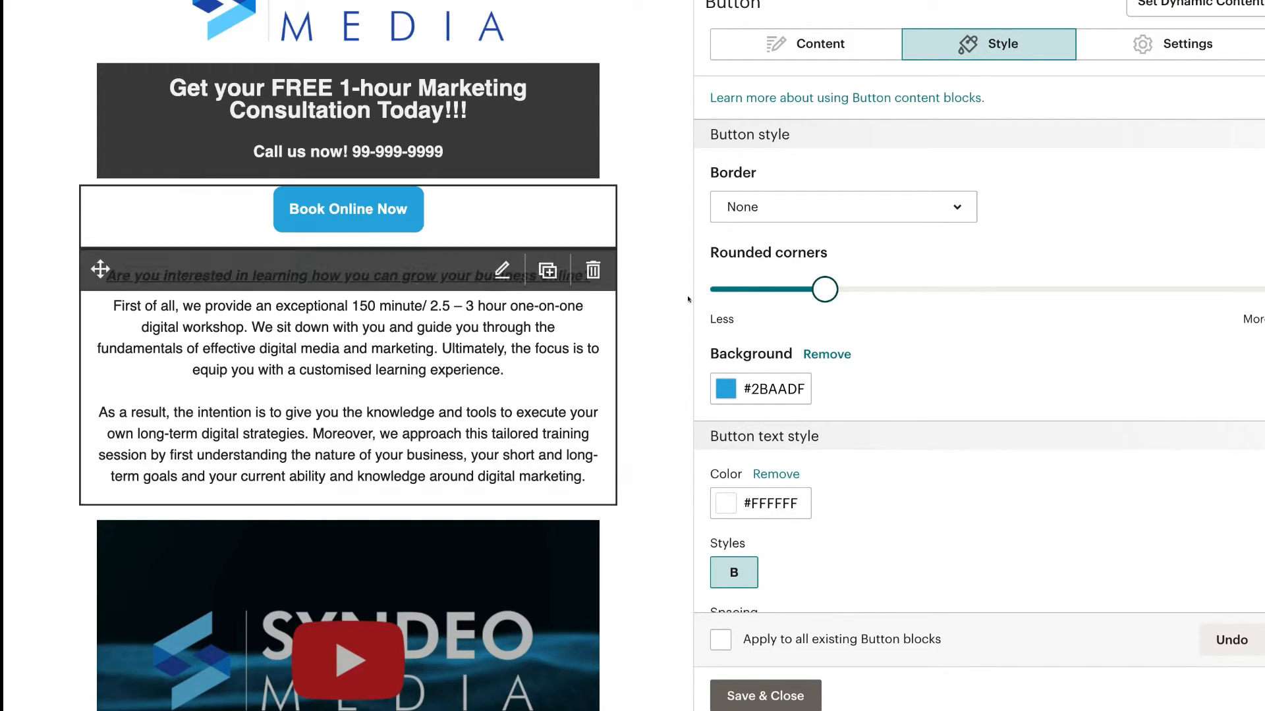
left_click(716, 289)
left_click_drag(715, 290, 835, 293)
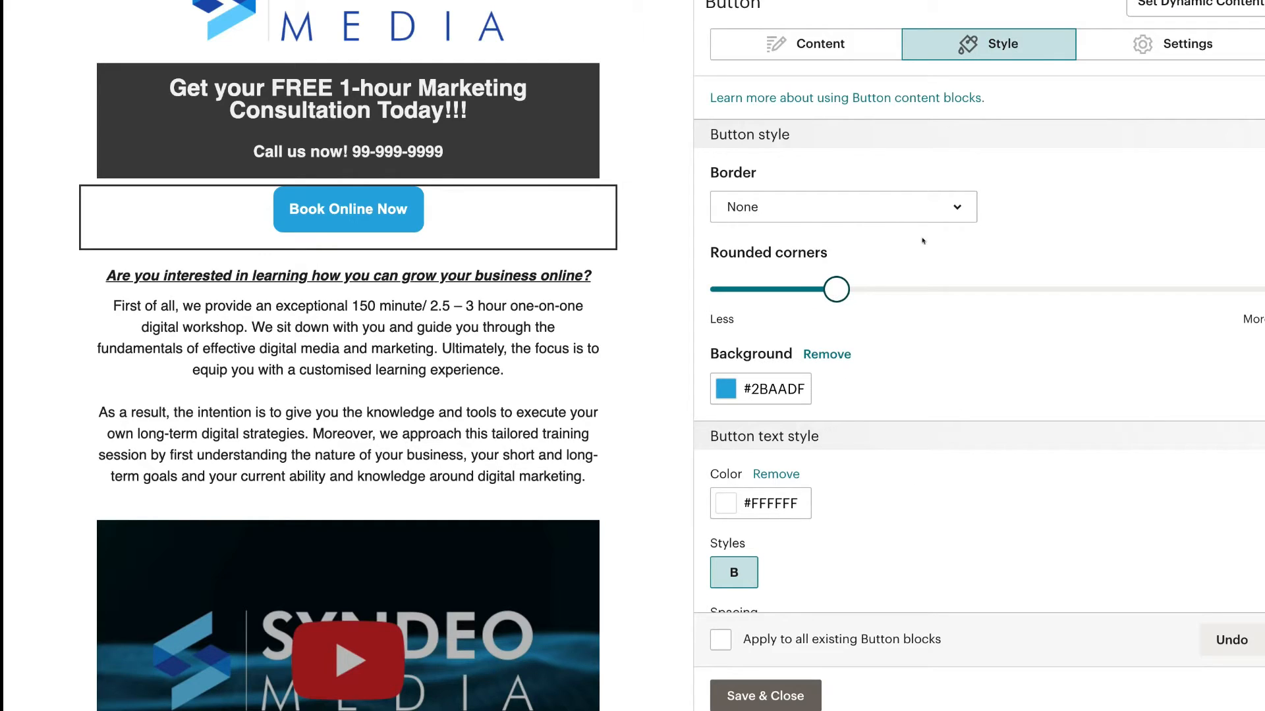
scroll(882, 482, "down", 5)
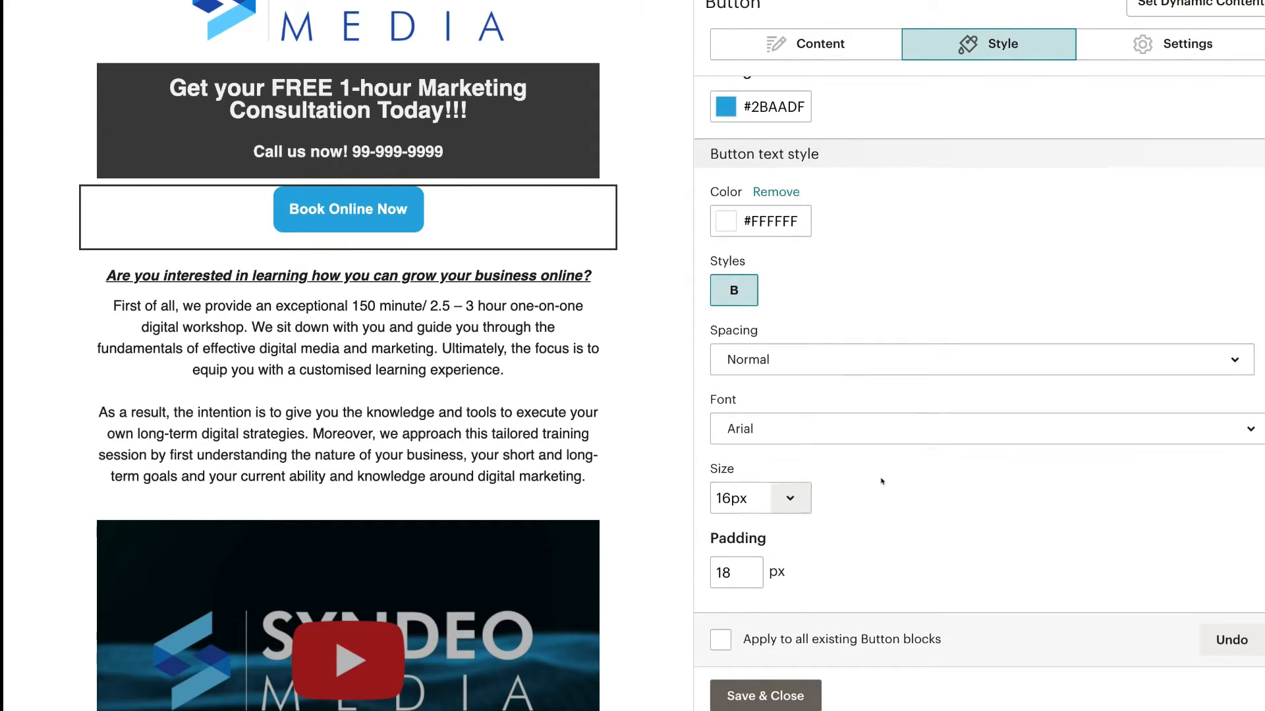
left_click(753, 696)
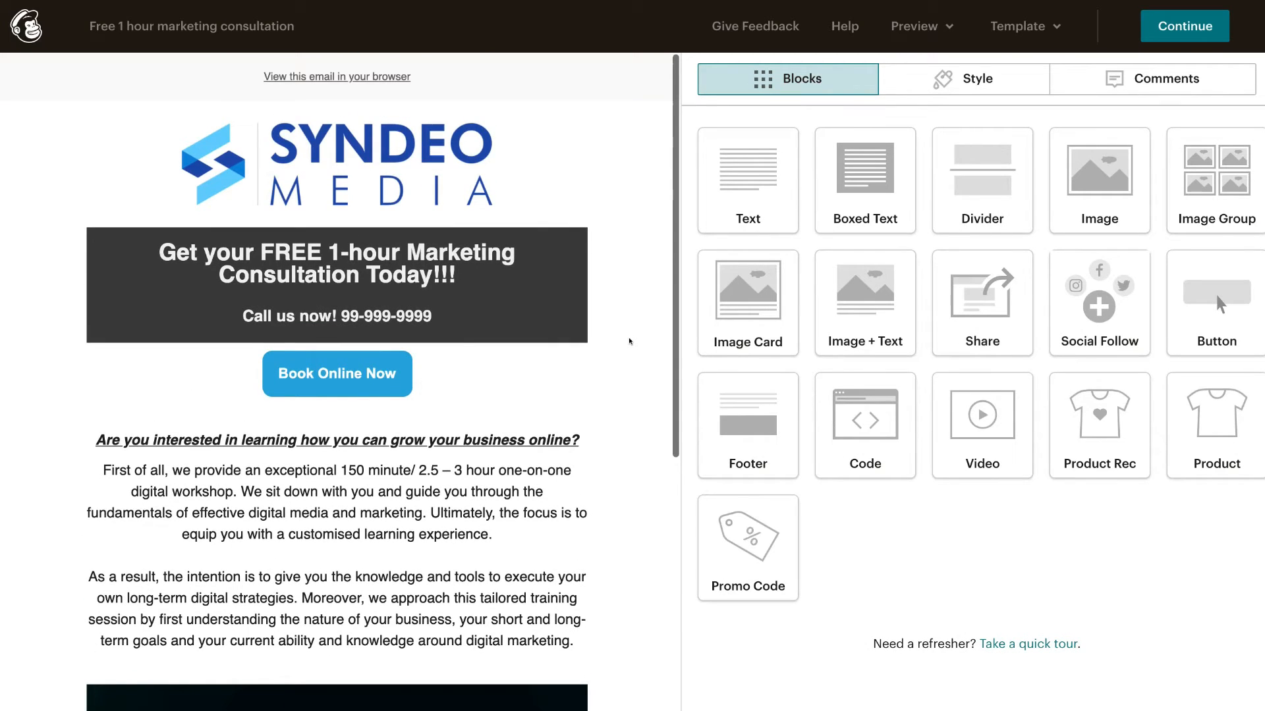
scroll(629, 341, "down", 8)
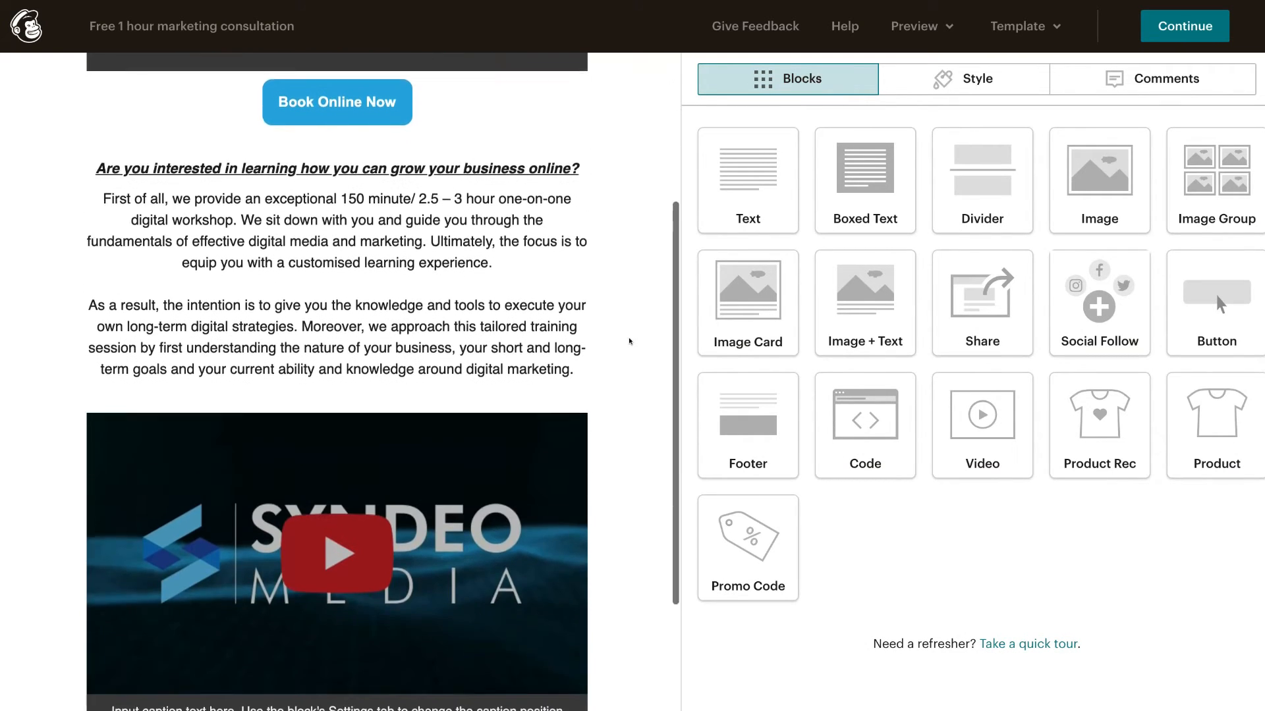
scroll(629, 341, "up", 10)
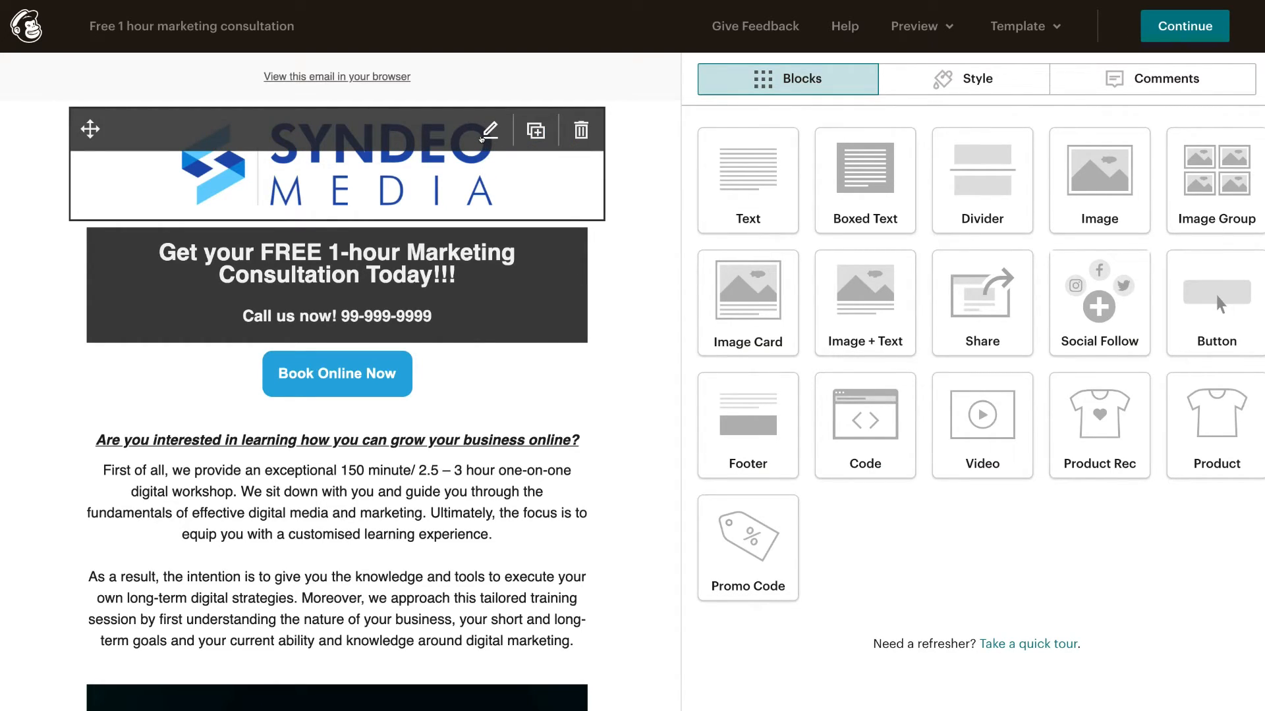
Step: Open the logo image, the boxed text and the "Book Online Now" button block in turn to inspect their editing options
left_click(481, 137)
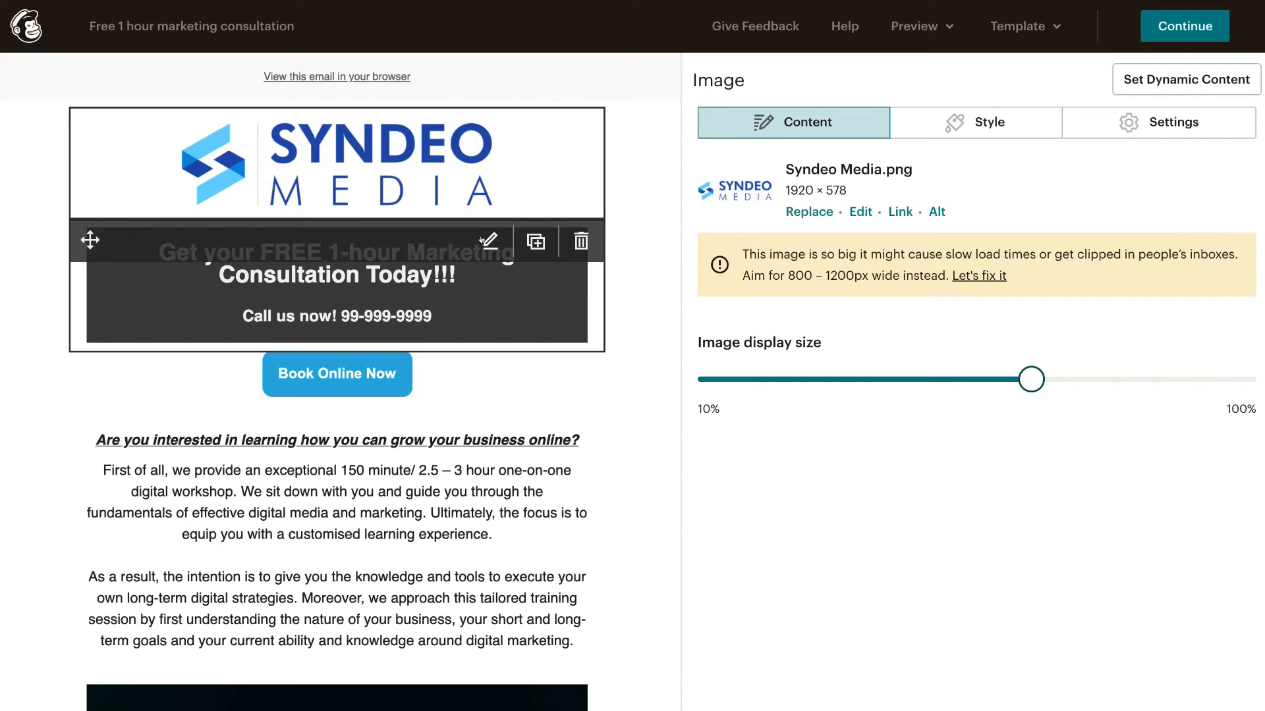
left_click(481, 244)
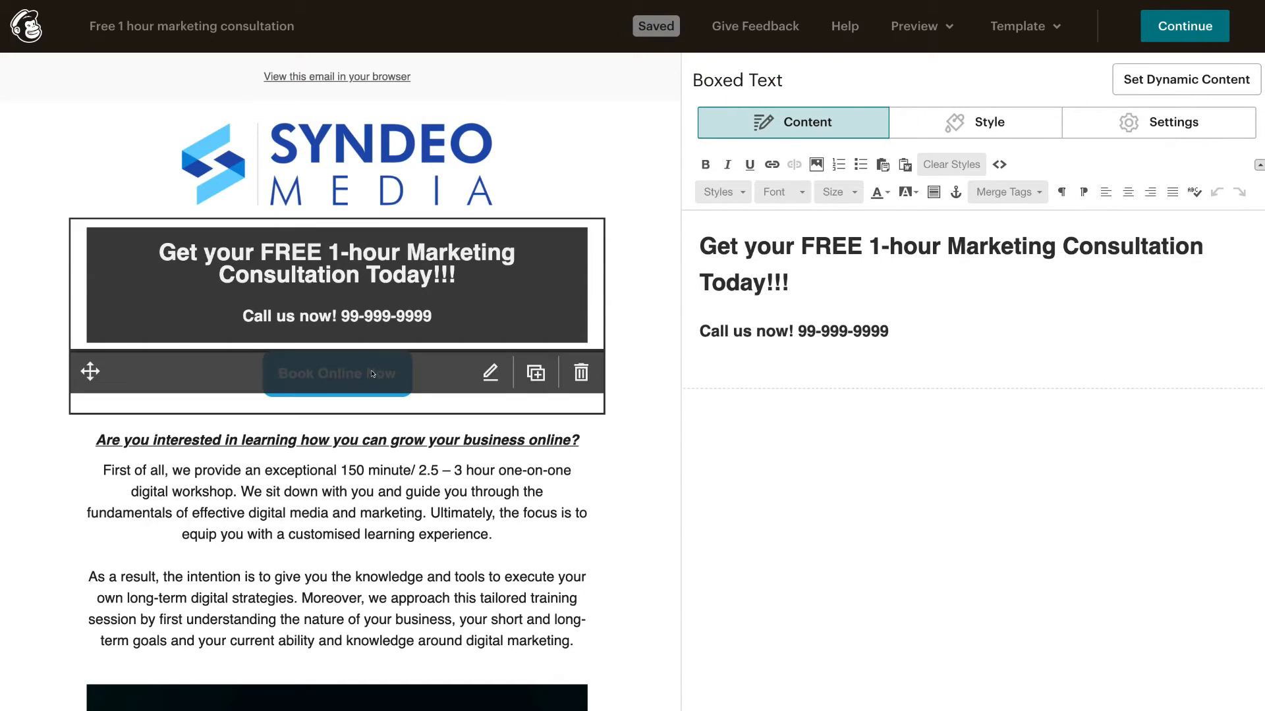
left_click(485, 378)
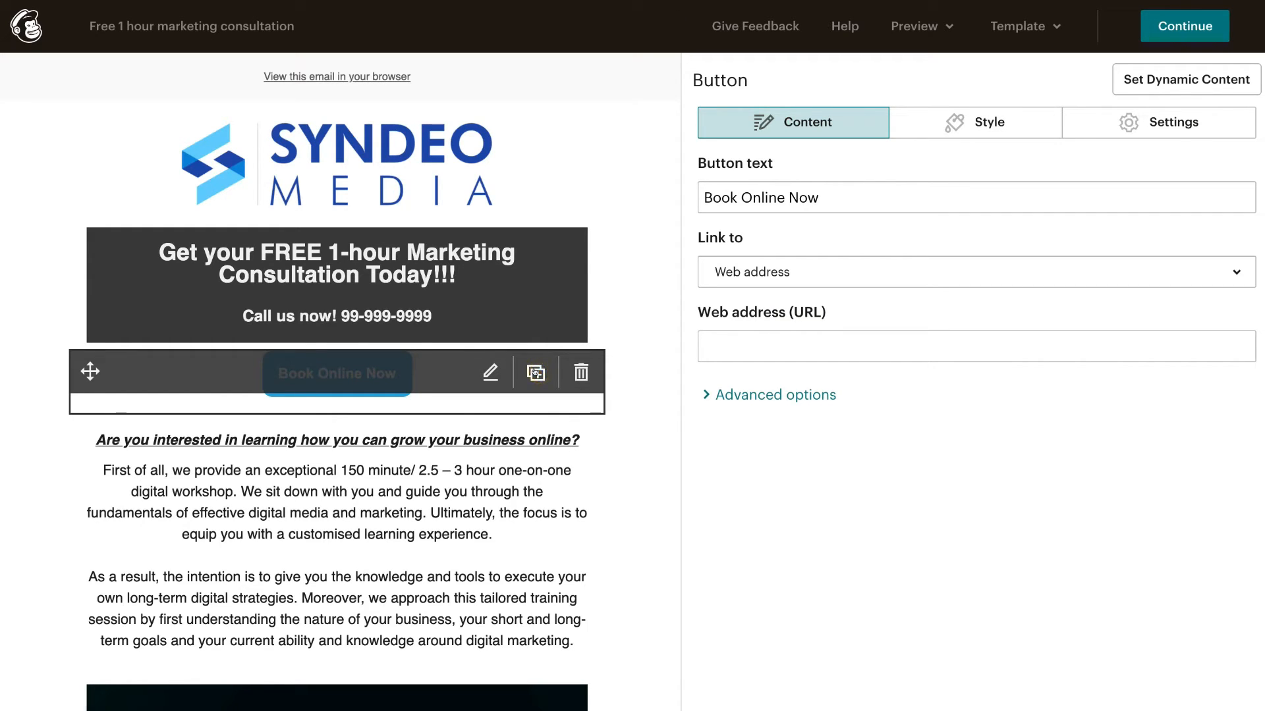
Step: Duplicate the "Book Online Now" button block and delete the duplicate
left_click(535, 373)
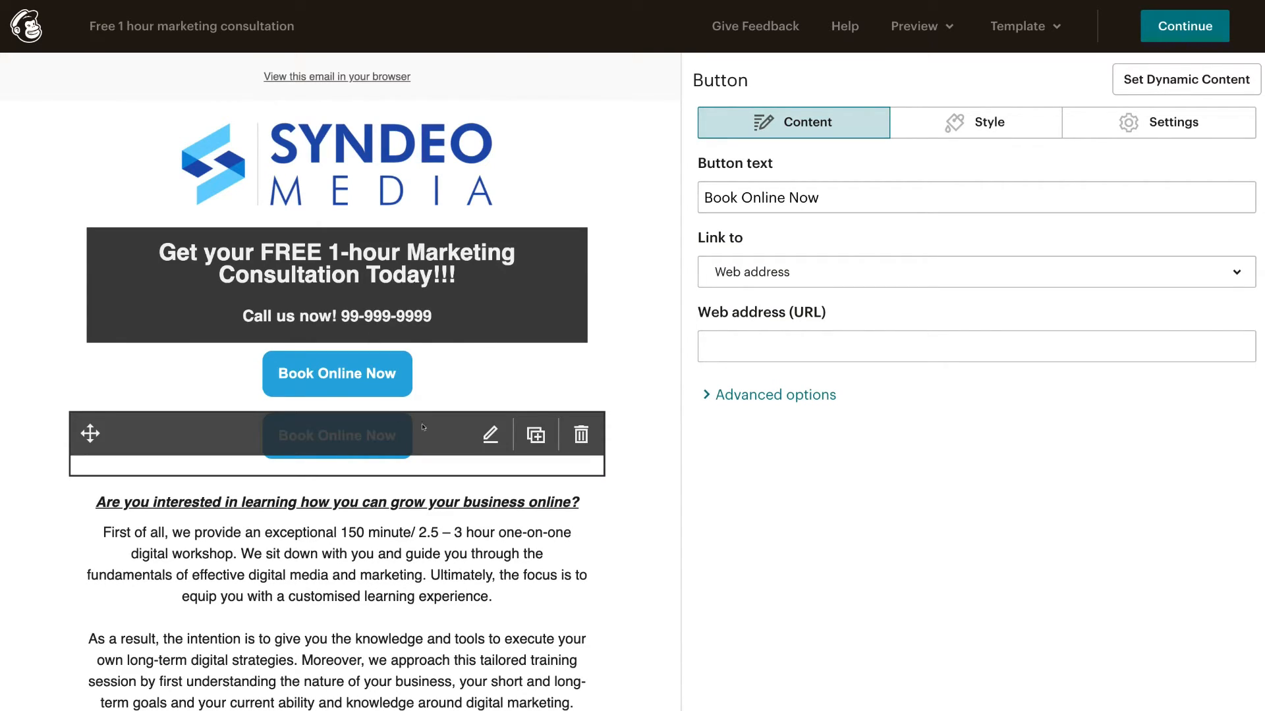
left_click(580, 434)
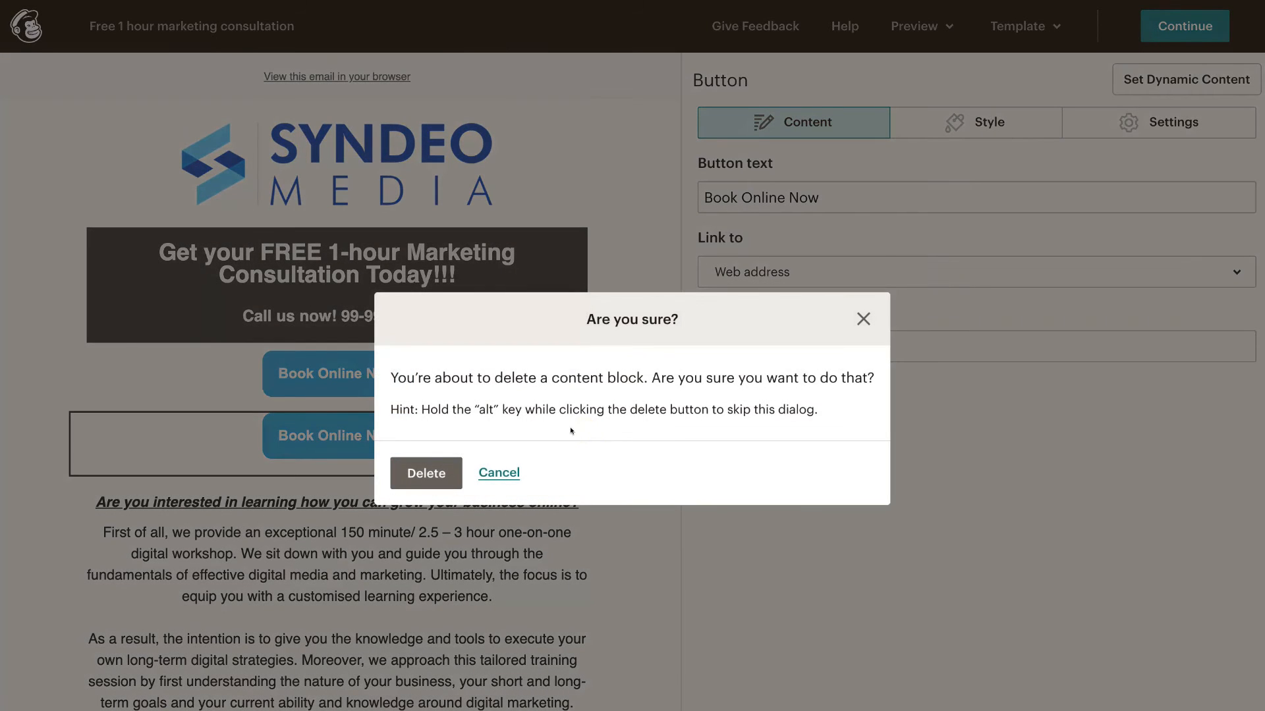
key("Return")
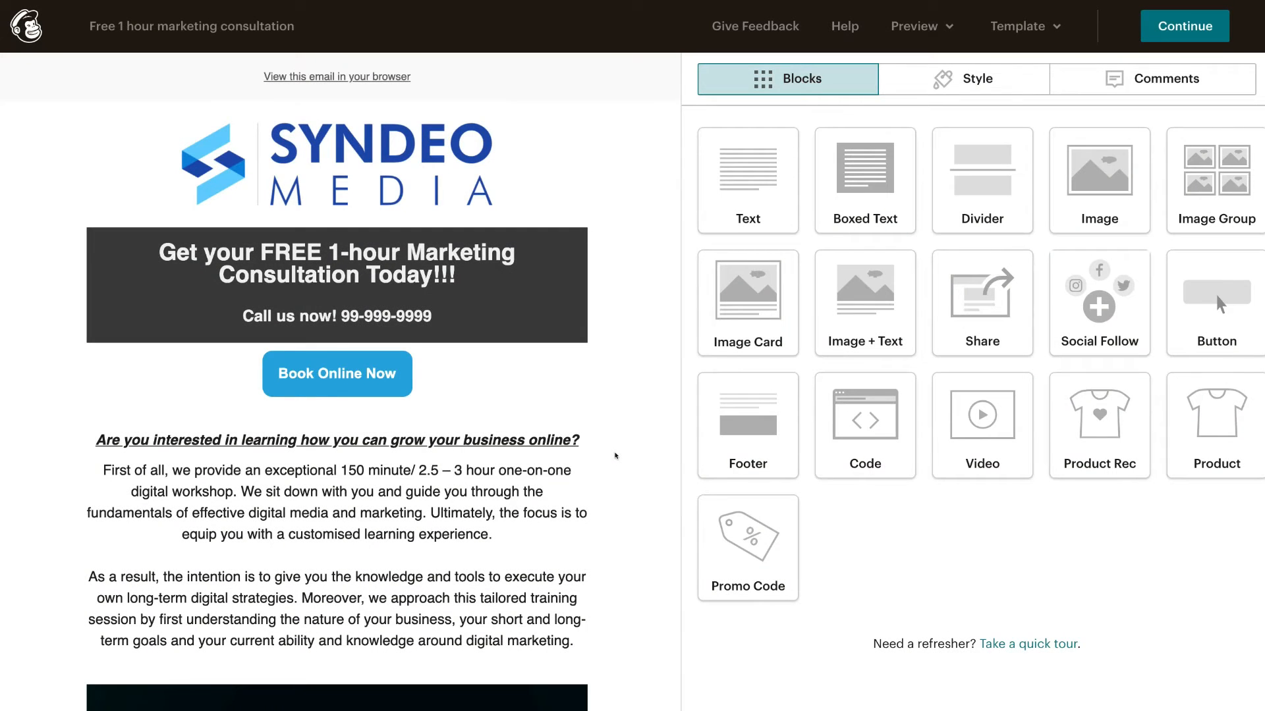
Step: Check the email design from logo to video, and continue to the campaign's overview page
scroll(616, 455, "down", 6)
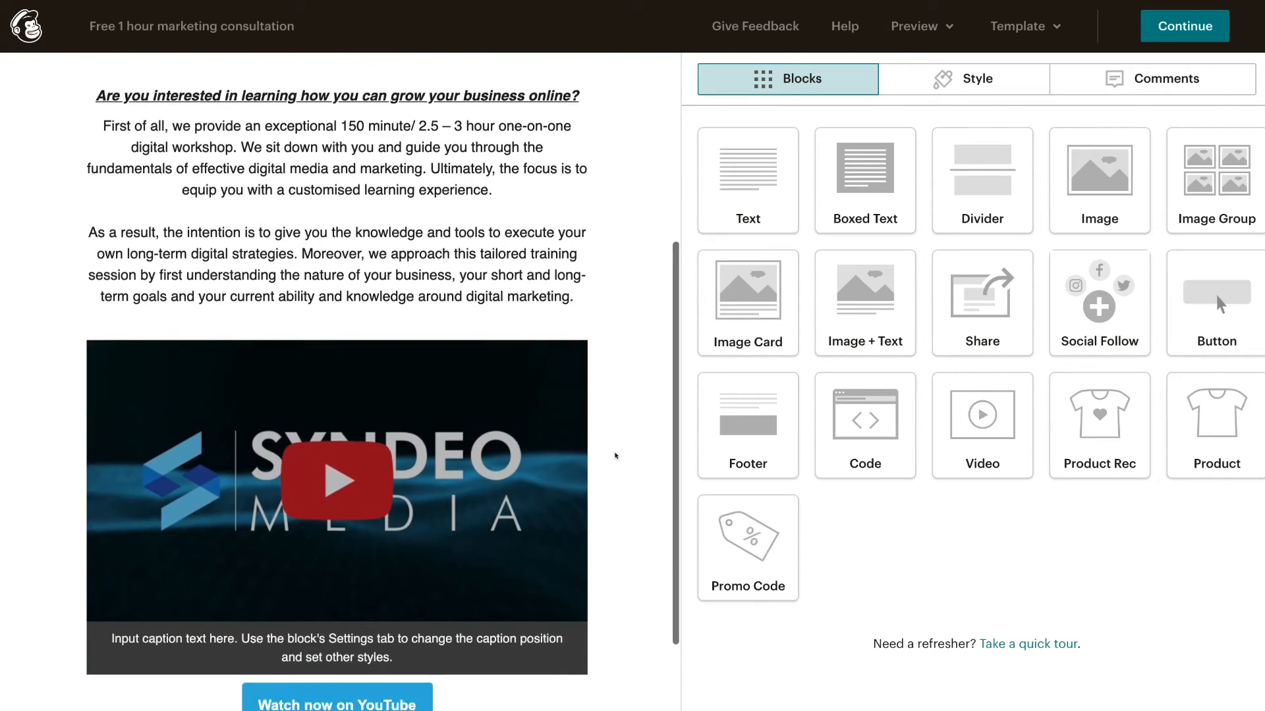
scroll(615, 456, "up", 6)
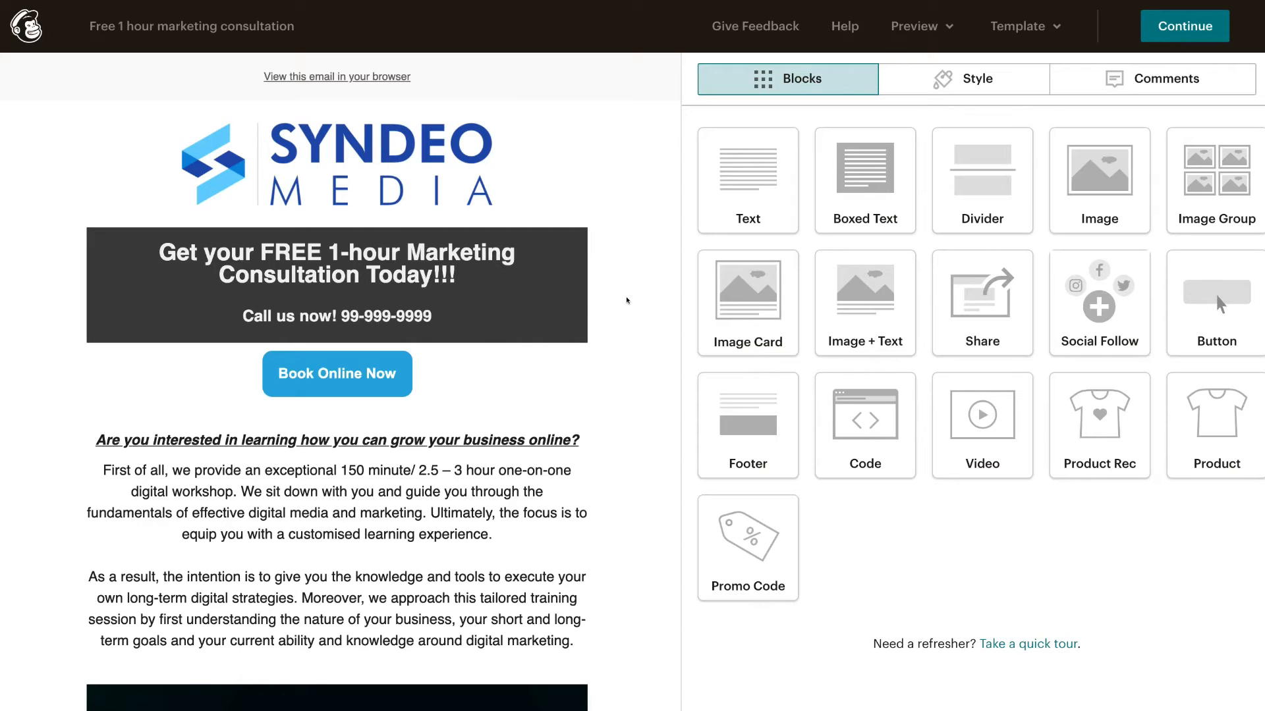
mouse_move(515, 230)
scroll(637, 441, "down", 1)
scroll(637, 440, "up", 1)
left_click(1180, 34)
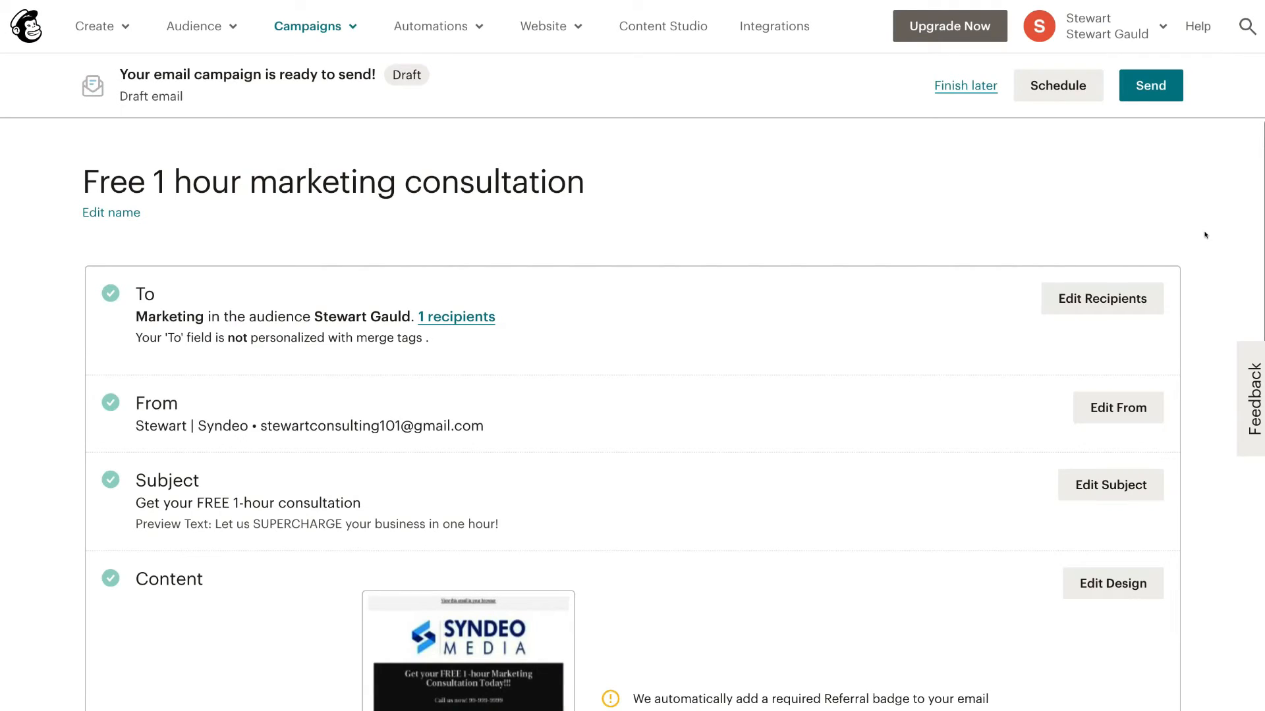
Step: Review the campaign's To, From, Subject and Content sections before sending
scroll(1206, 235, "down", 1)
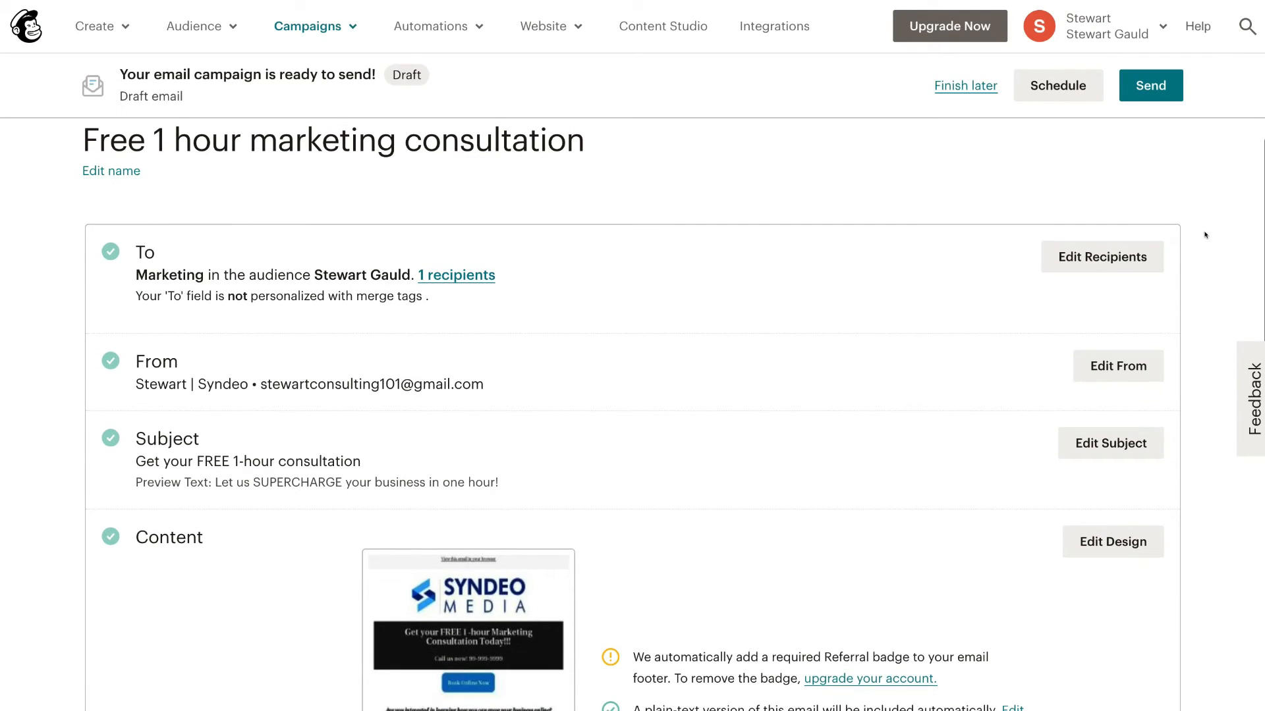
scroll(1205, 236, "down", 1)
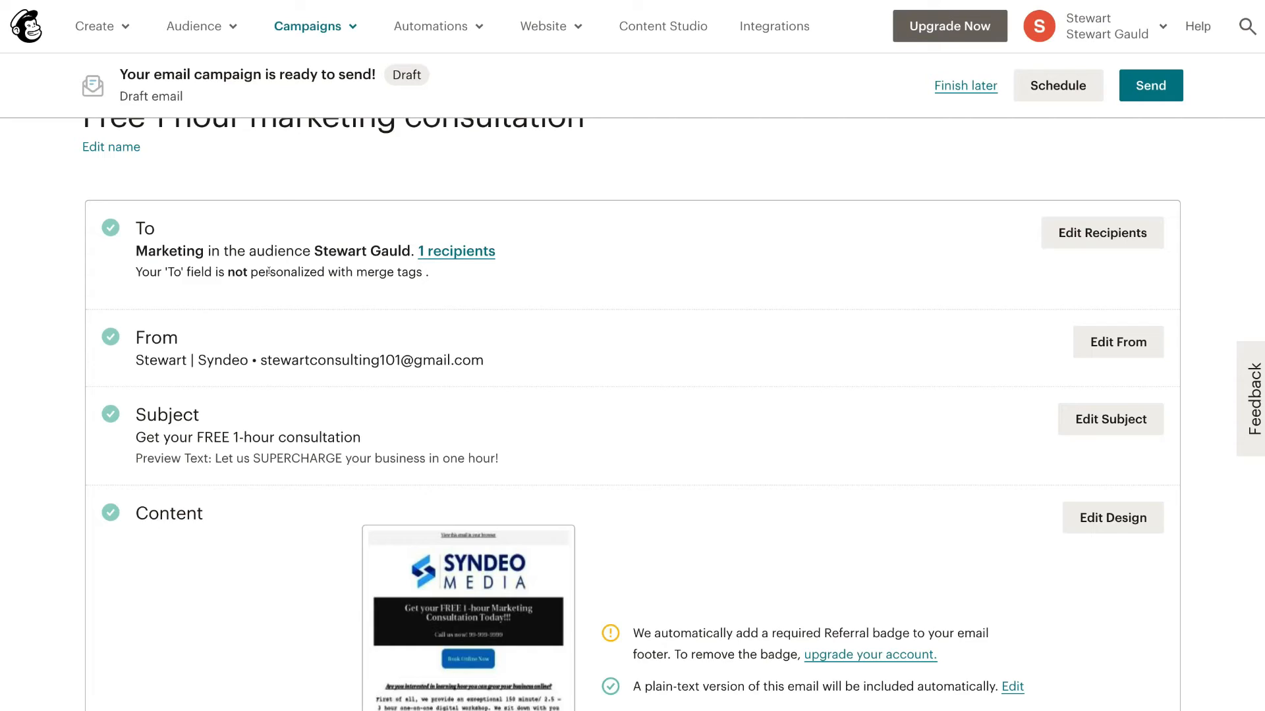
scroll(268, 271, "down", 2)
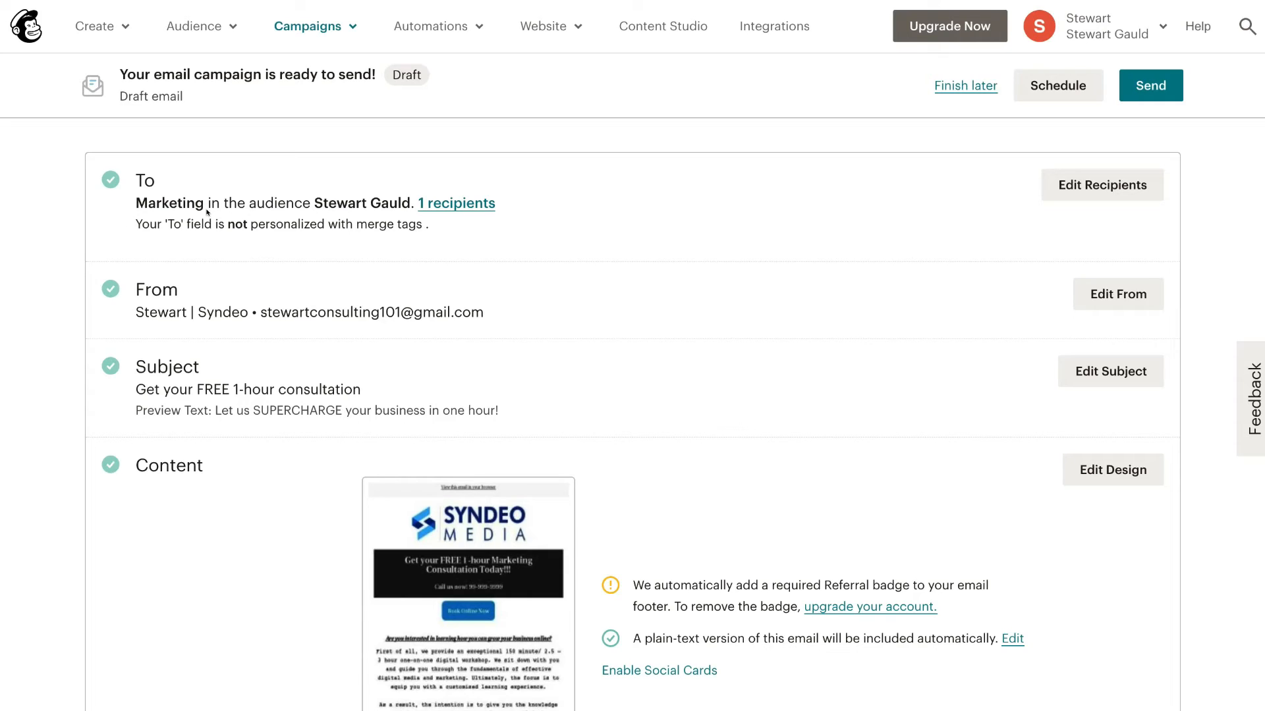
scroll(285, 286, "down", 1)
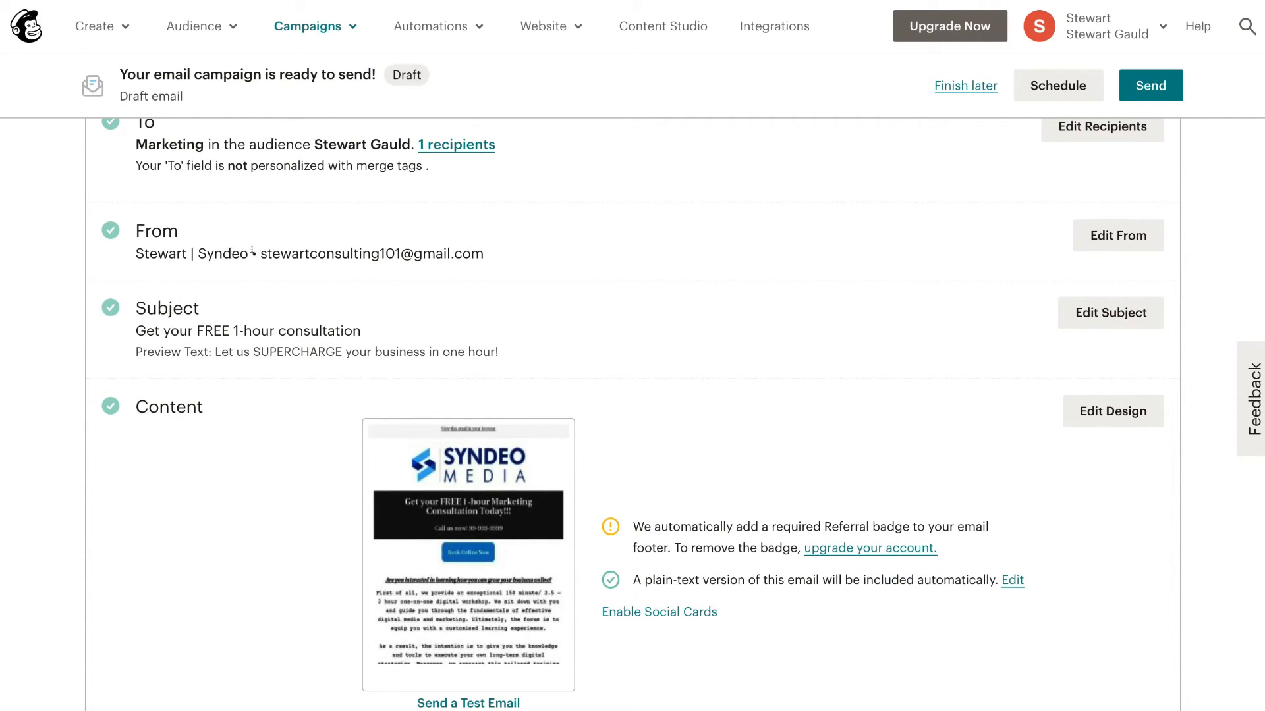
scroll(377, 307, "down", 1)
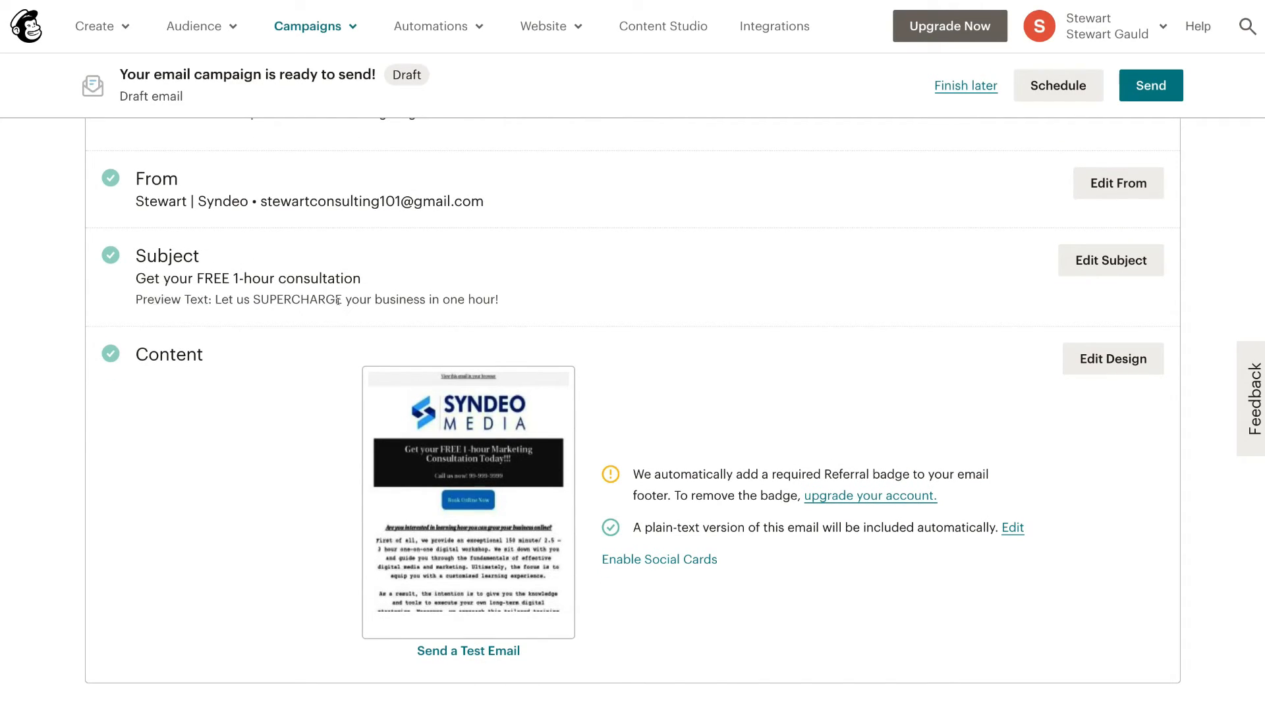
scroll(338, 301, "down", 1)
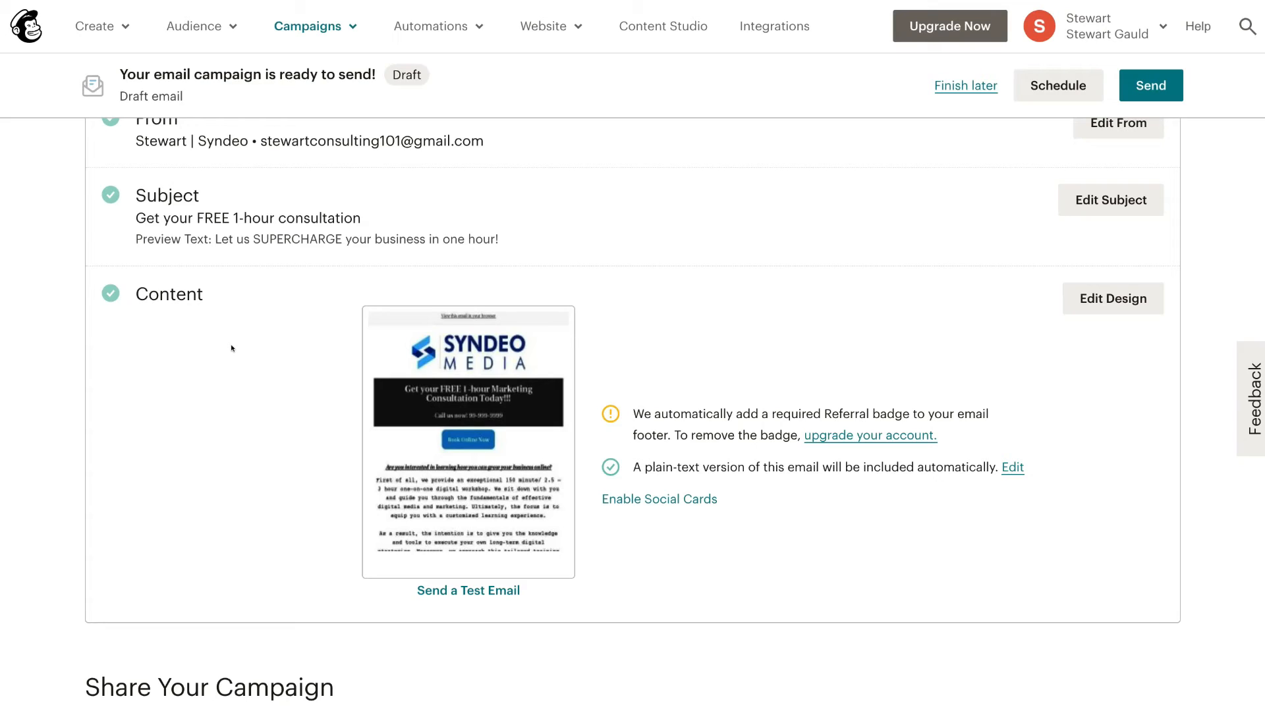
Step: Preview the email in its Desktop and Mobile layouts, check the Inbox preview option, and close the preview
left_click(478, 420)
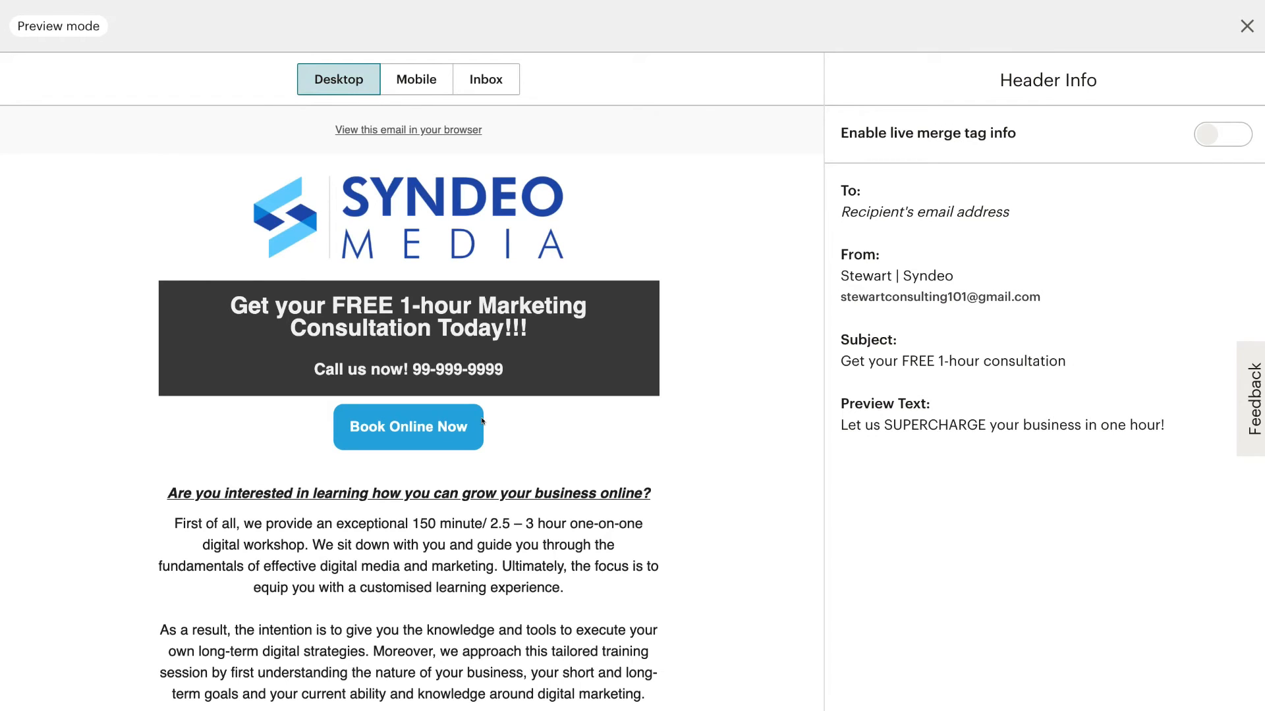
scroll(667, 473, "down", 9)
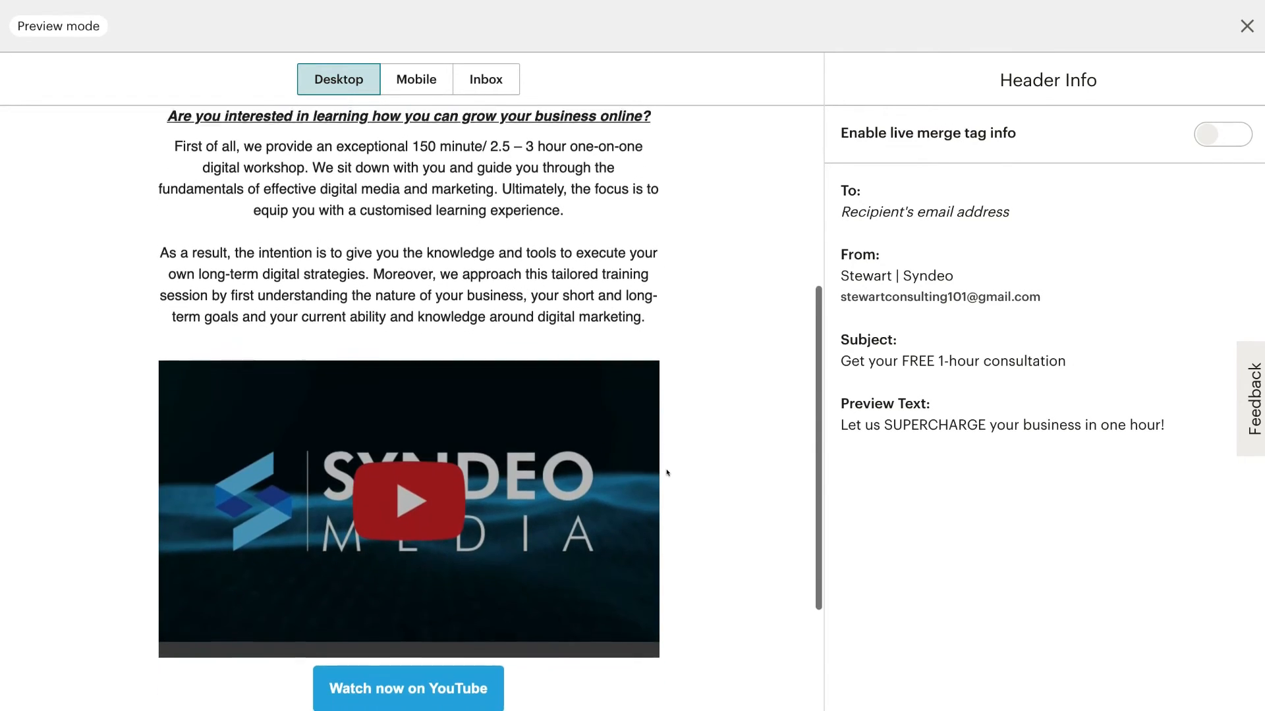
scroll(725, 481, "up", 15)
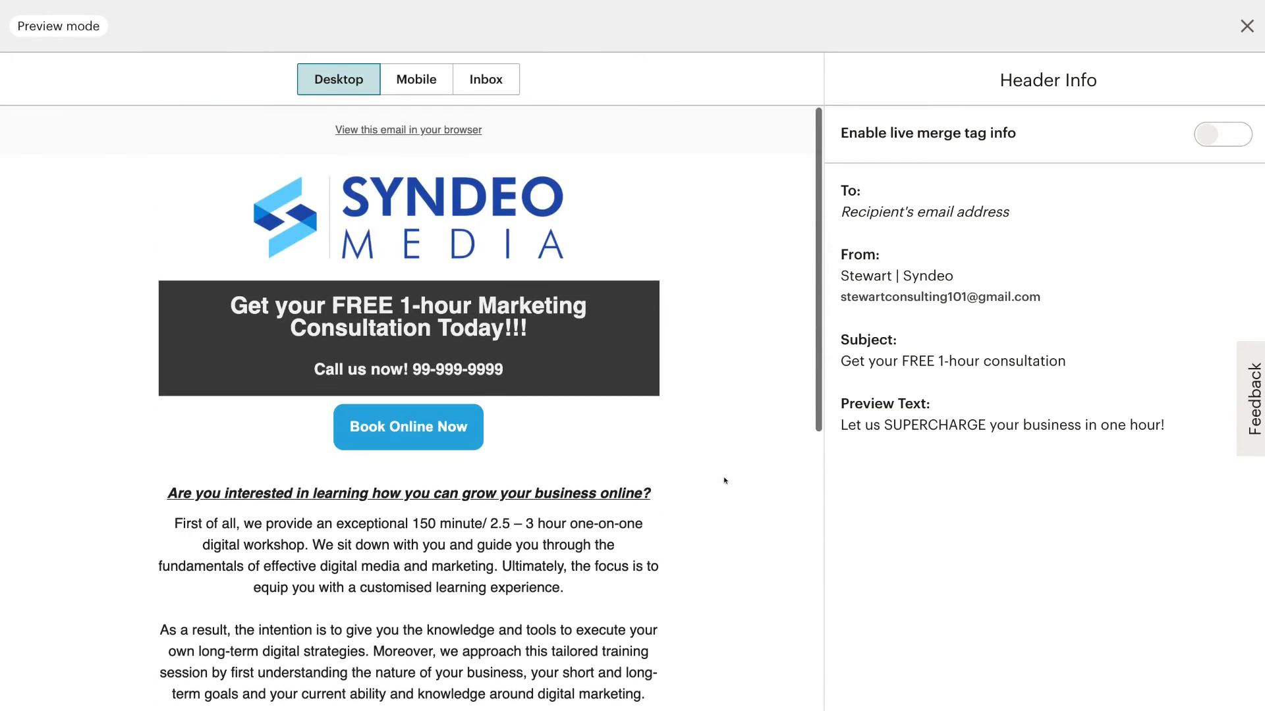
left_click(417, 79)
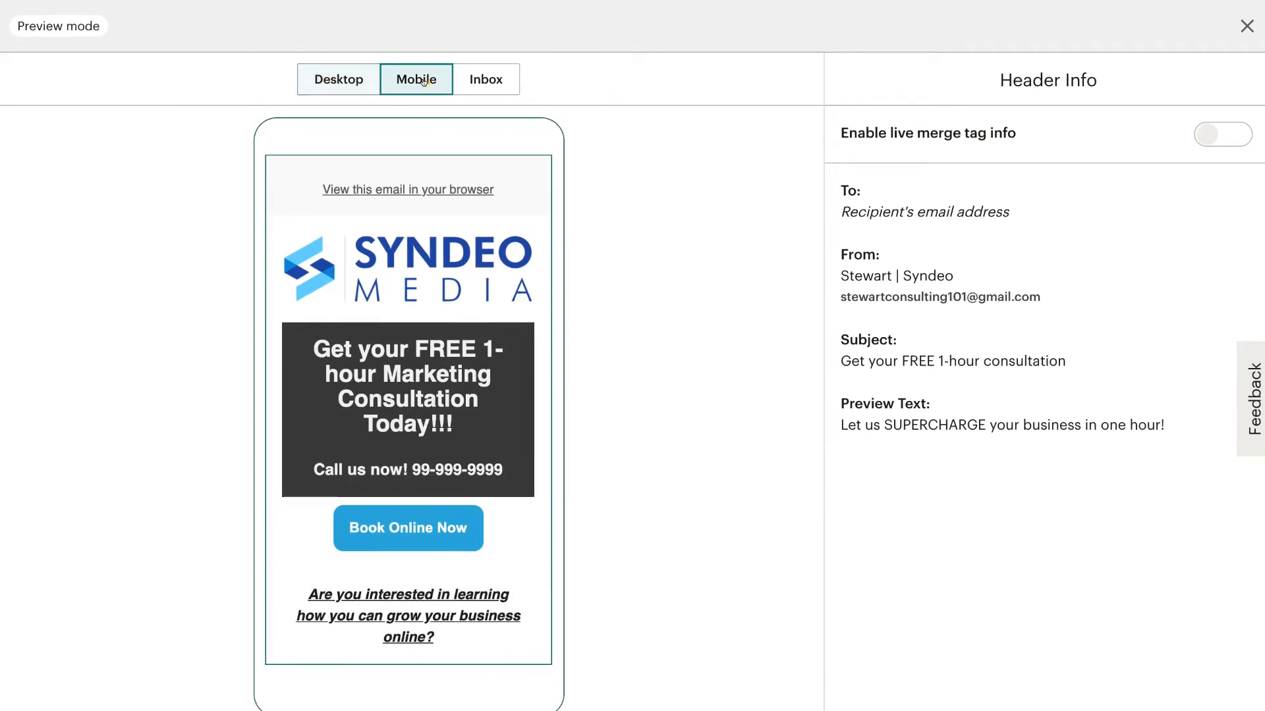
scroll(473, 367, "down", 7)
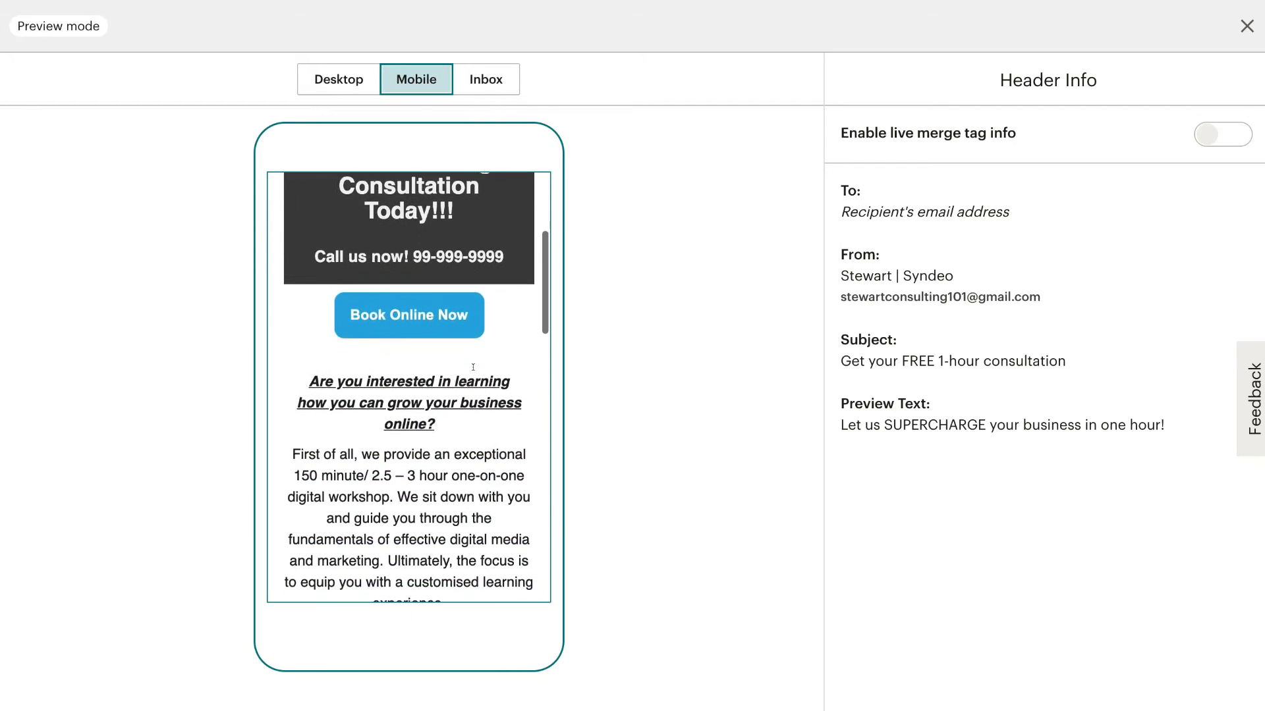
scroll(473, 367, "down", 8)
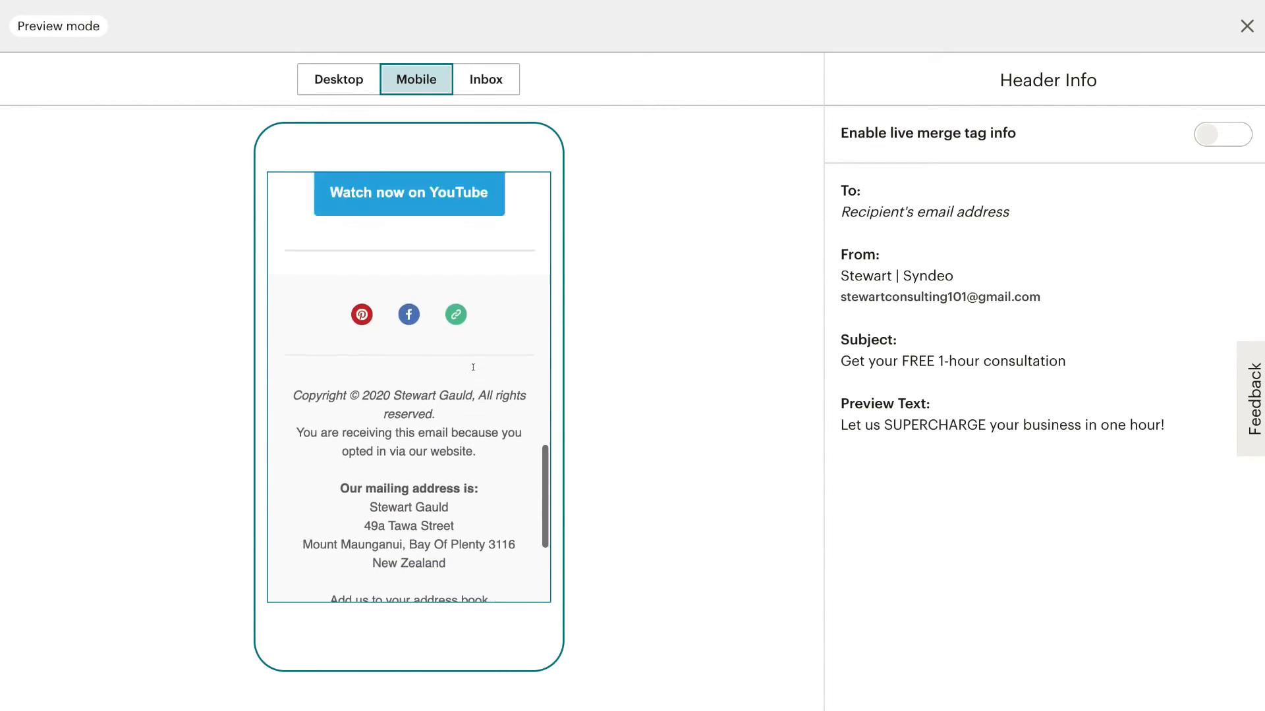
scroll(473, 367, "up", 15)
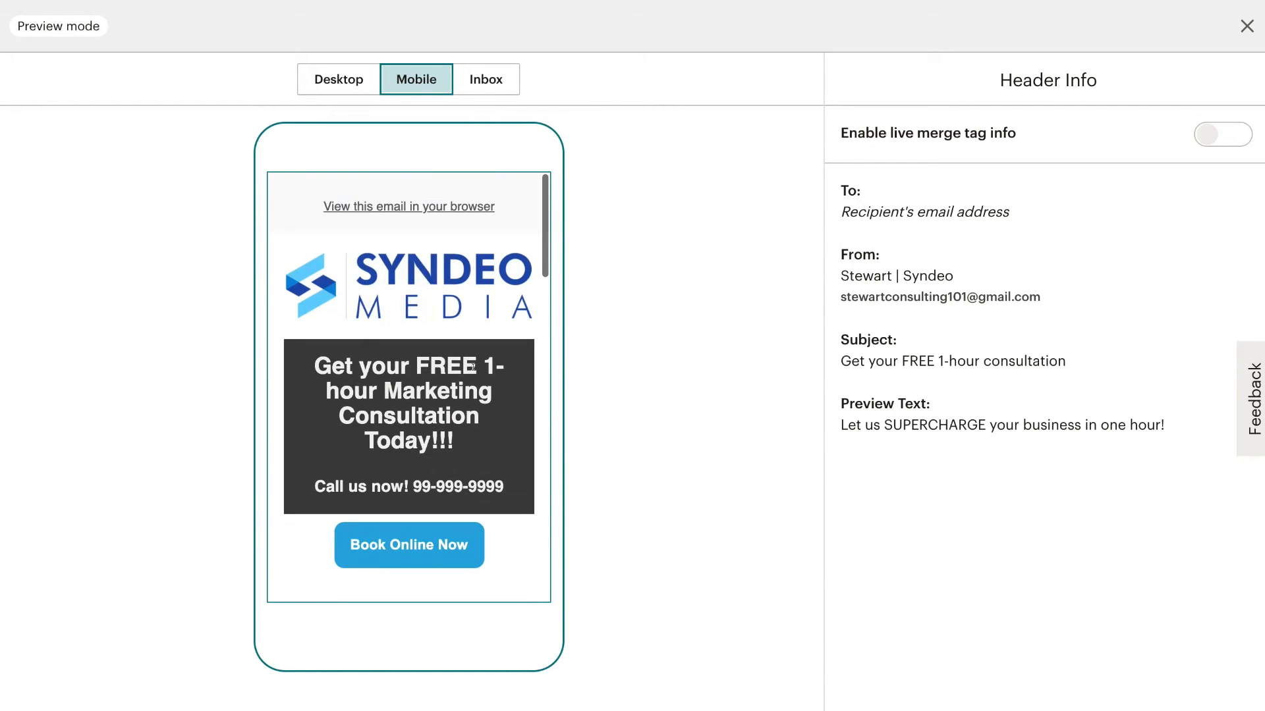
left_click(488, 85)
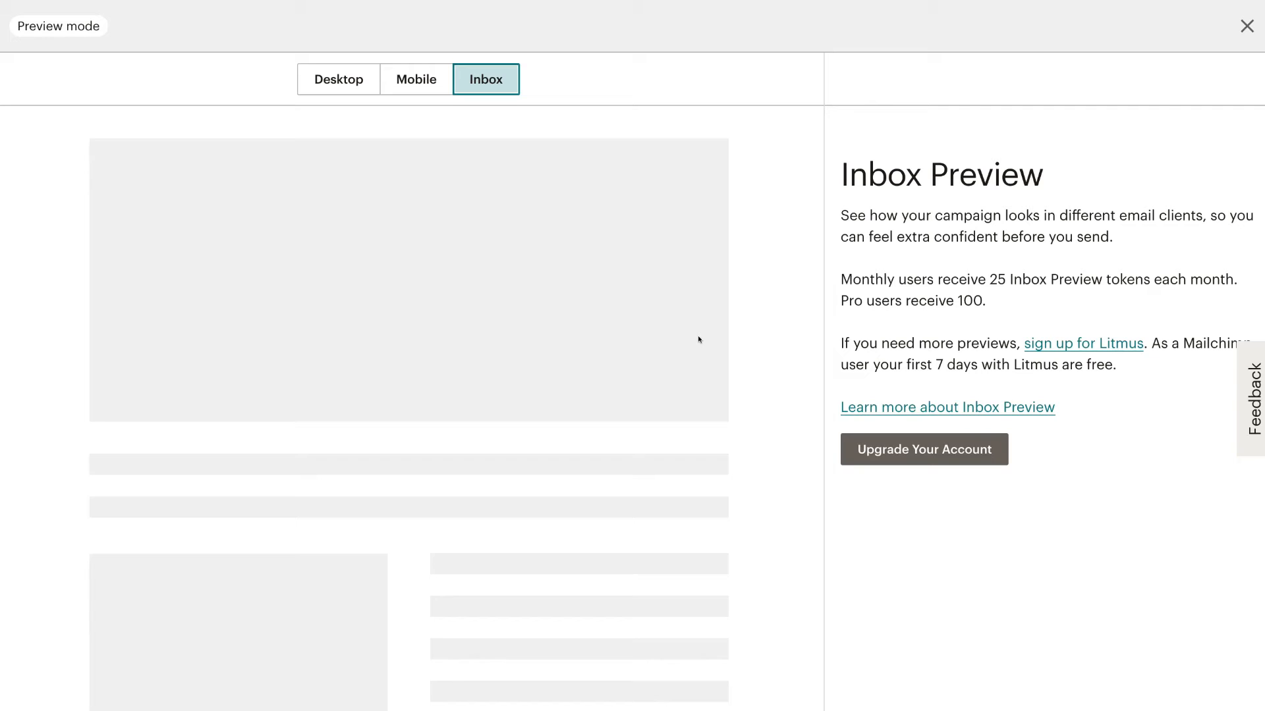
left_click(1247, 26)
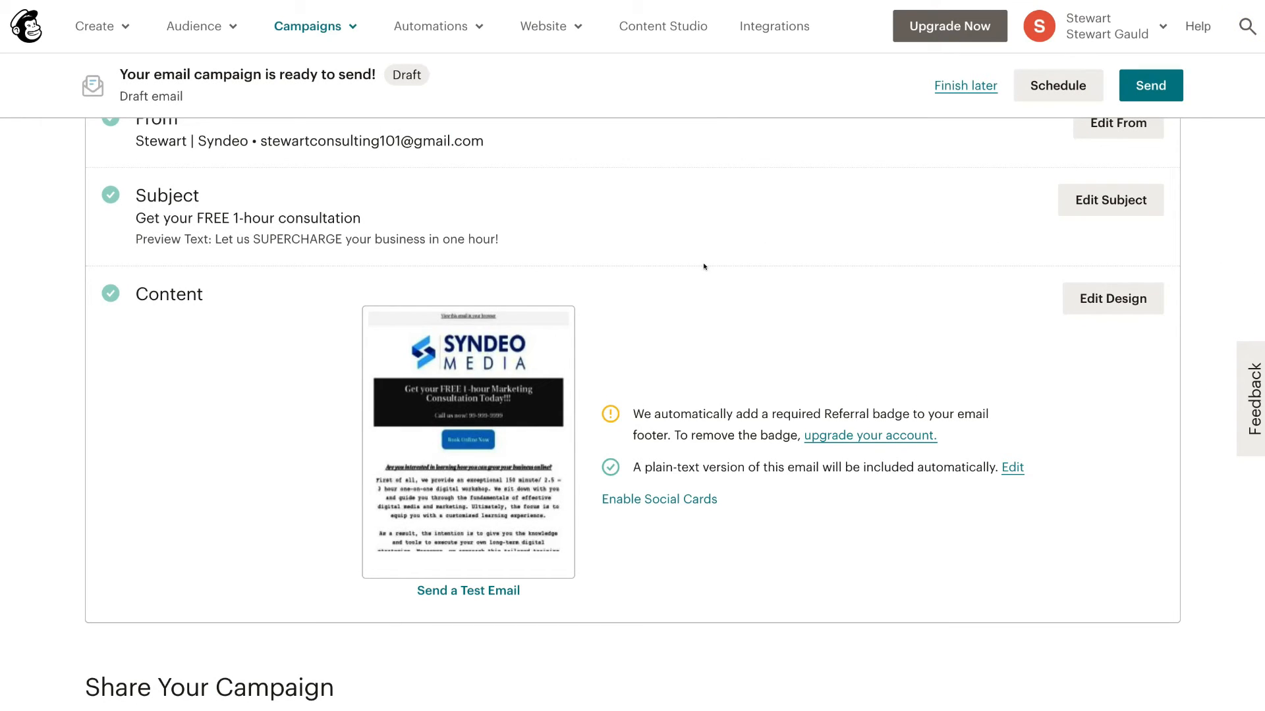
Step: Send the "Free 1 hour marketing consultation" campaign immediately to its Marketing recipients
scroll(703, 267, "up", 5)
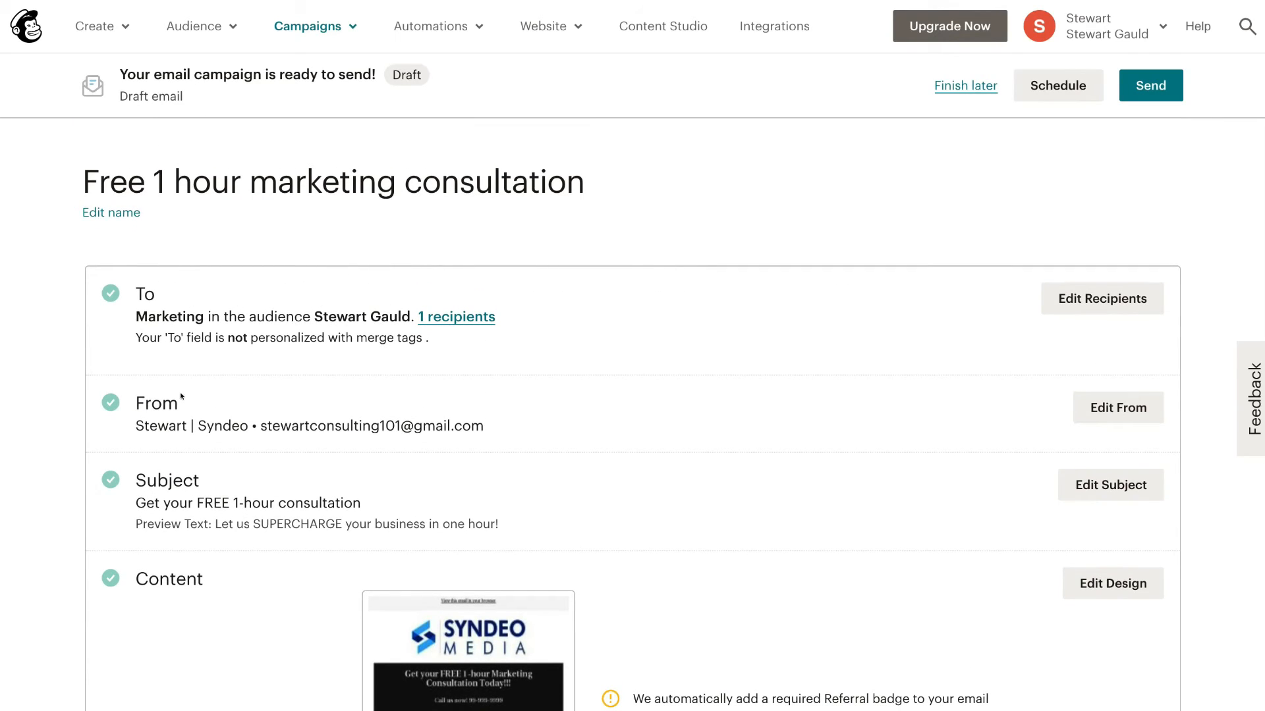
scroll(181, 395, "down", 1)
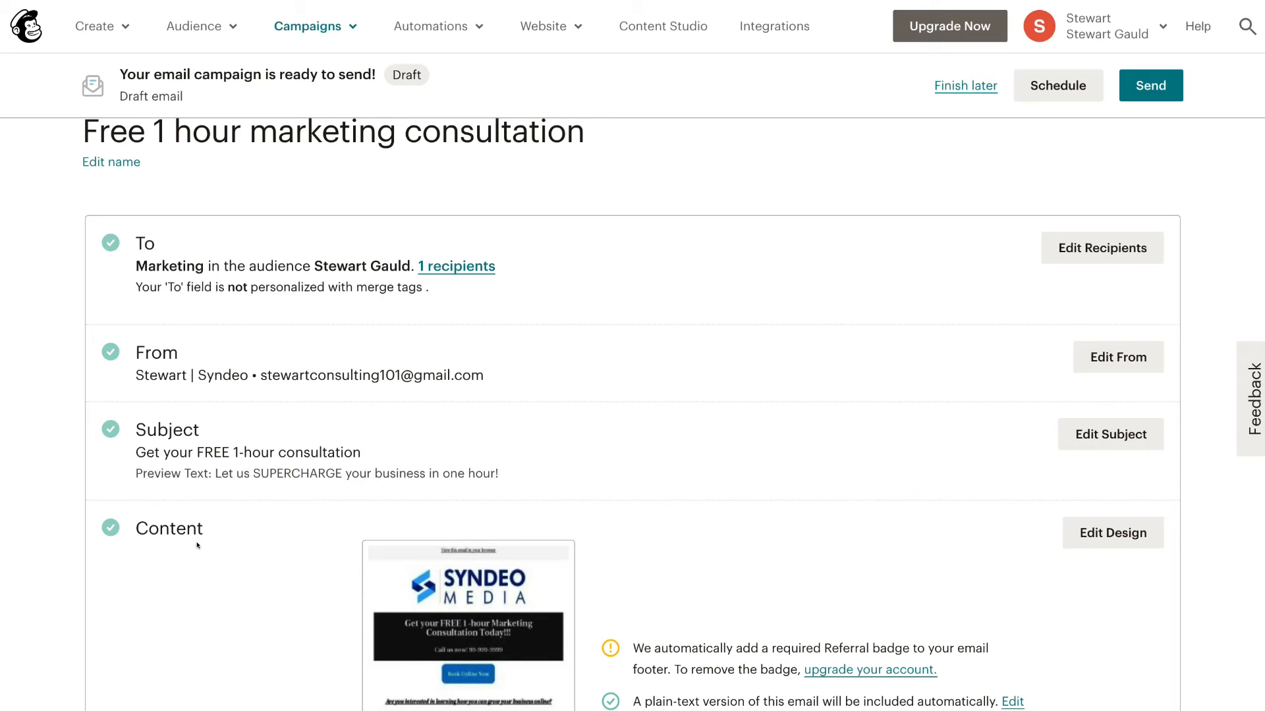
scroll(197, 545, "down", 1)
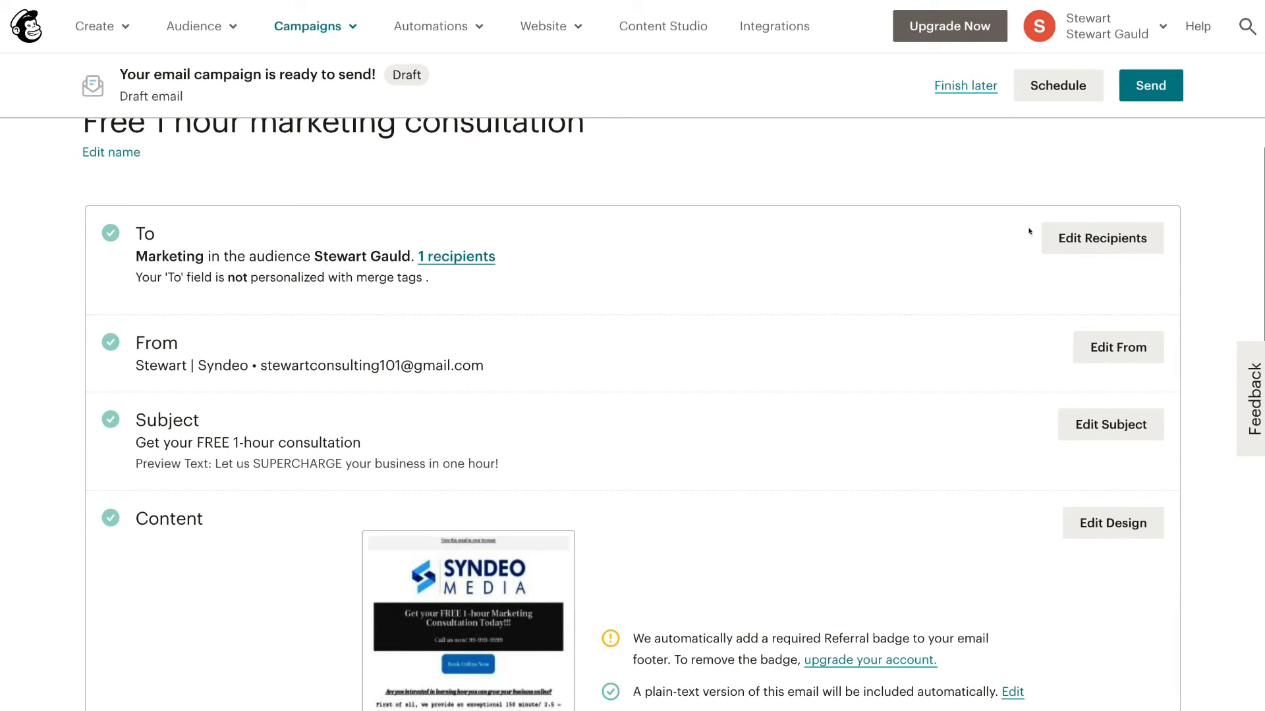
left_click(1149, 87)
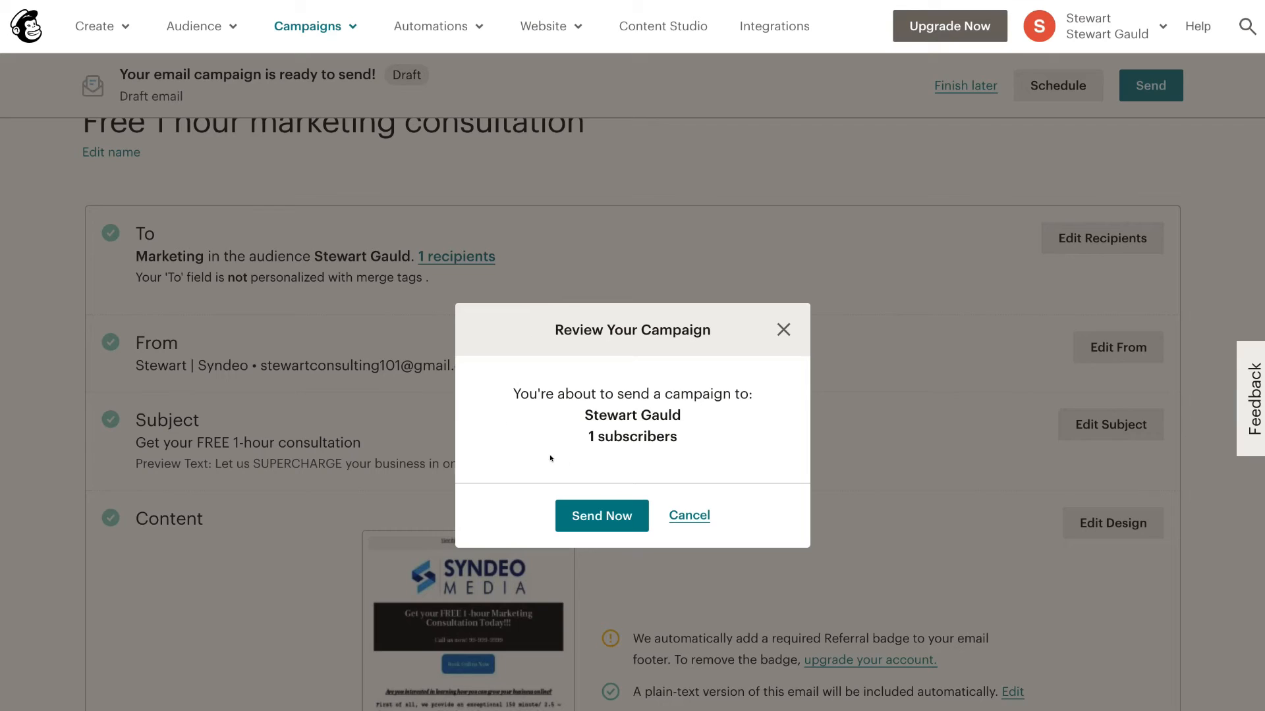
left_click(636, 508)
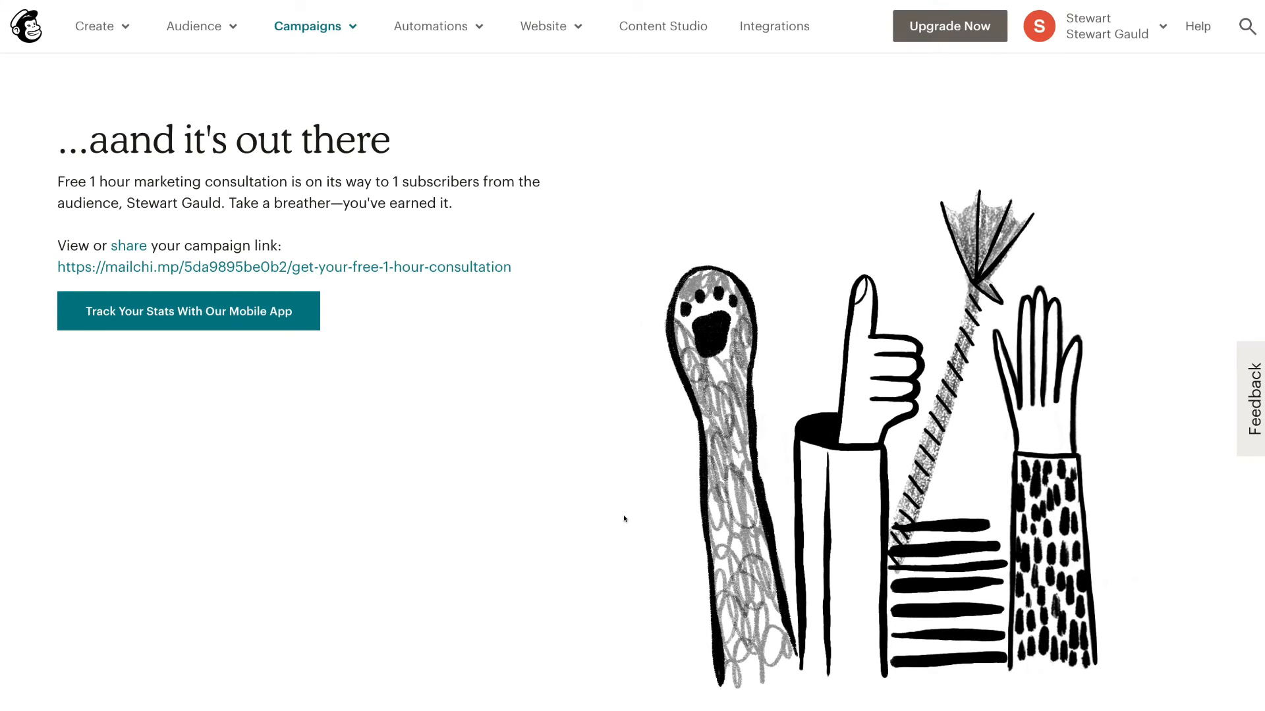
Step: Replicate the sent "Free 1 hour marketing consultation" campaign from the list of all campaigns and look over the copy's sections
left_click(312, 18)
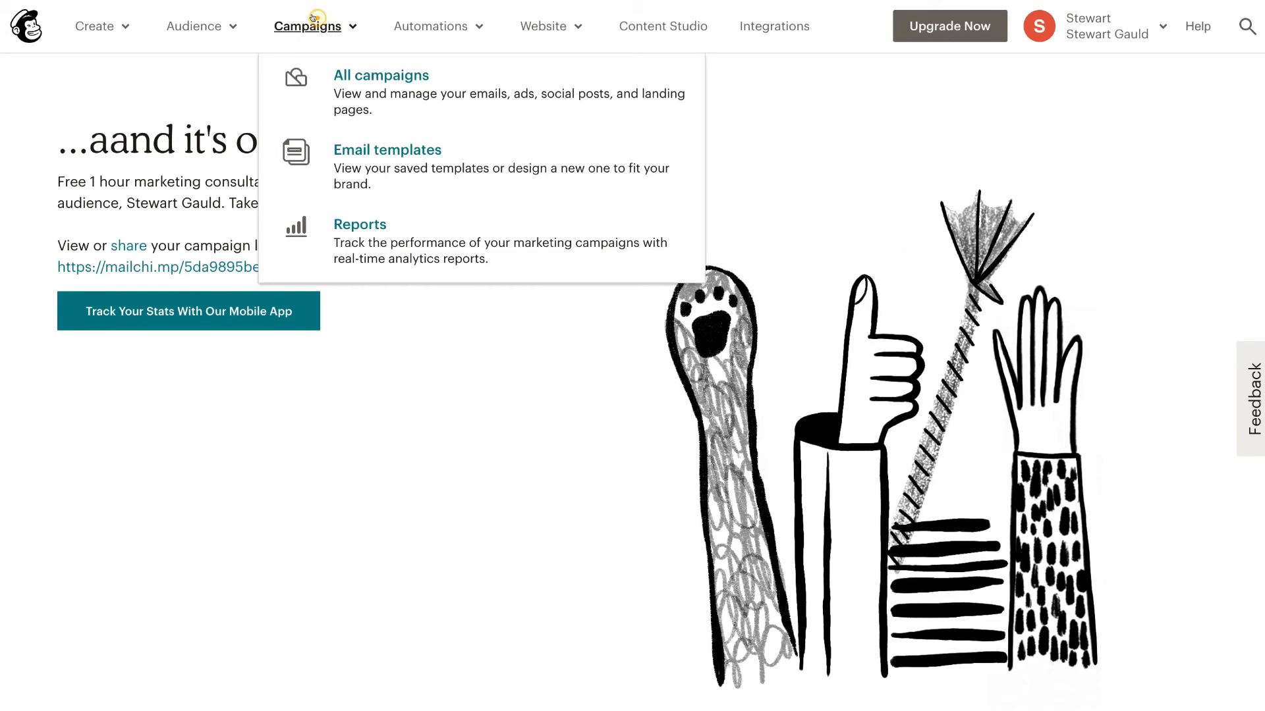
left_click(361, 88)
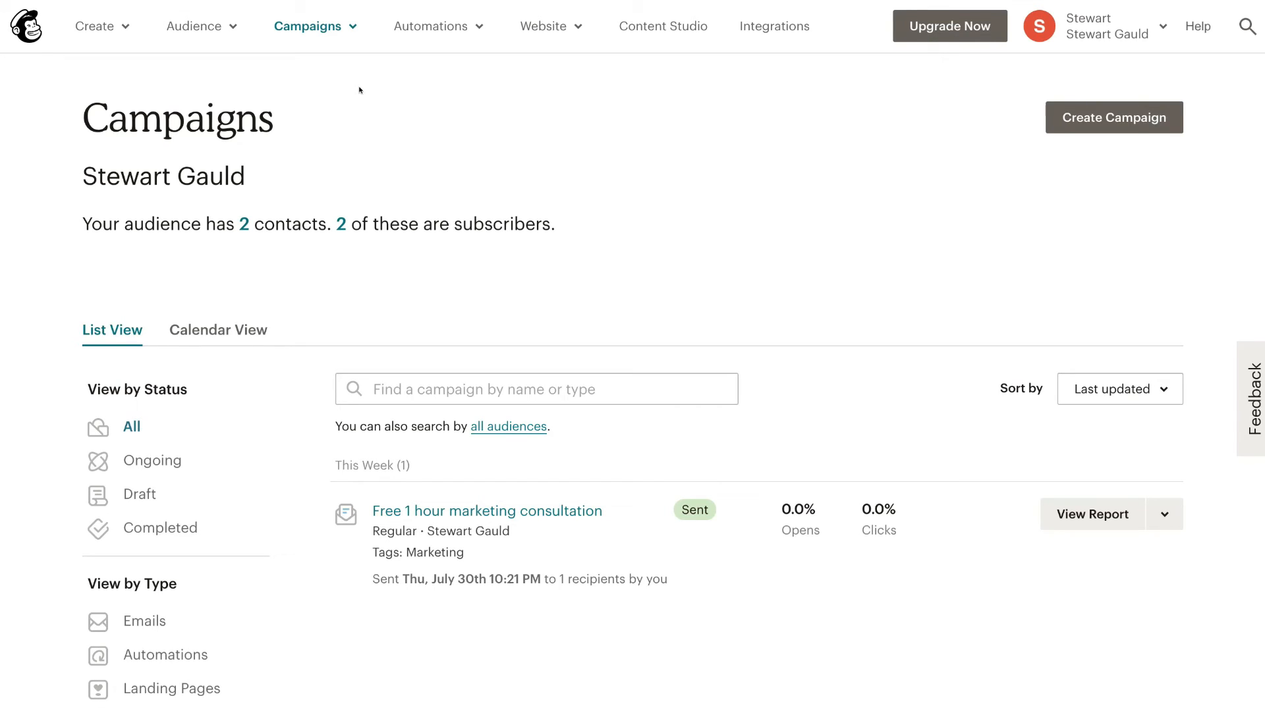
scroll(626, 438, "down", 1)
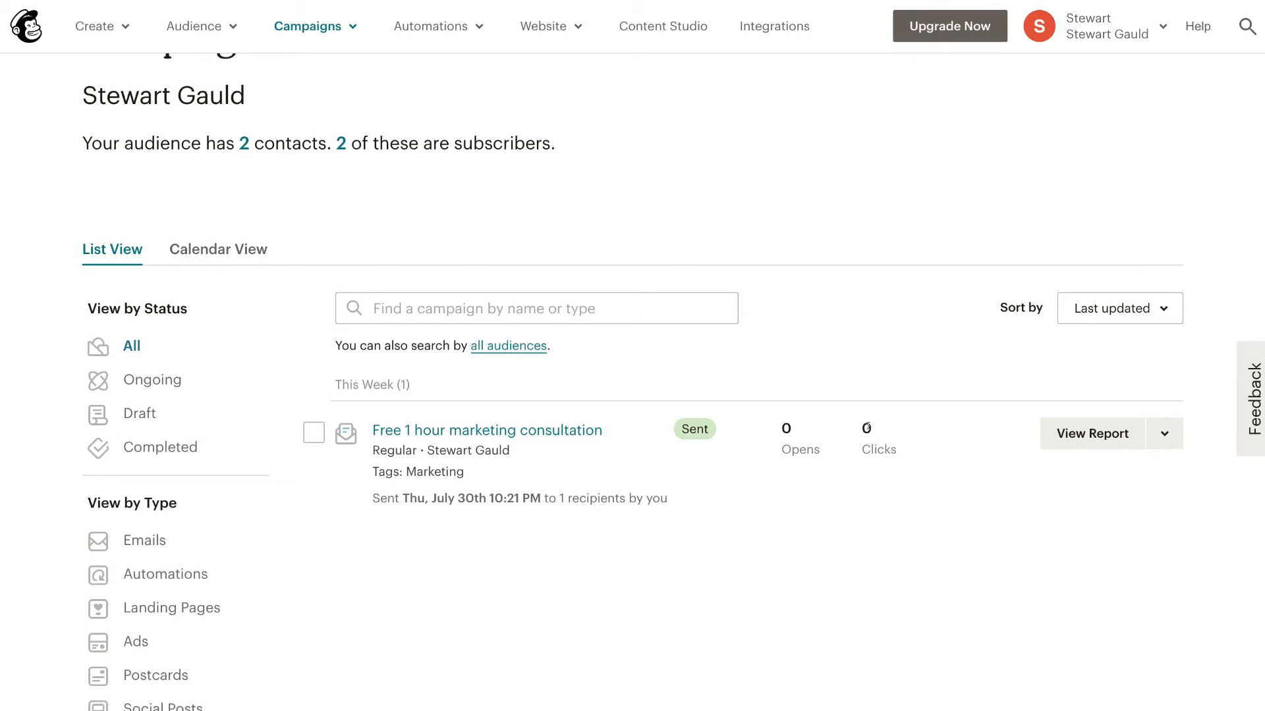
left_click(1166, 434)
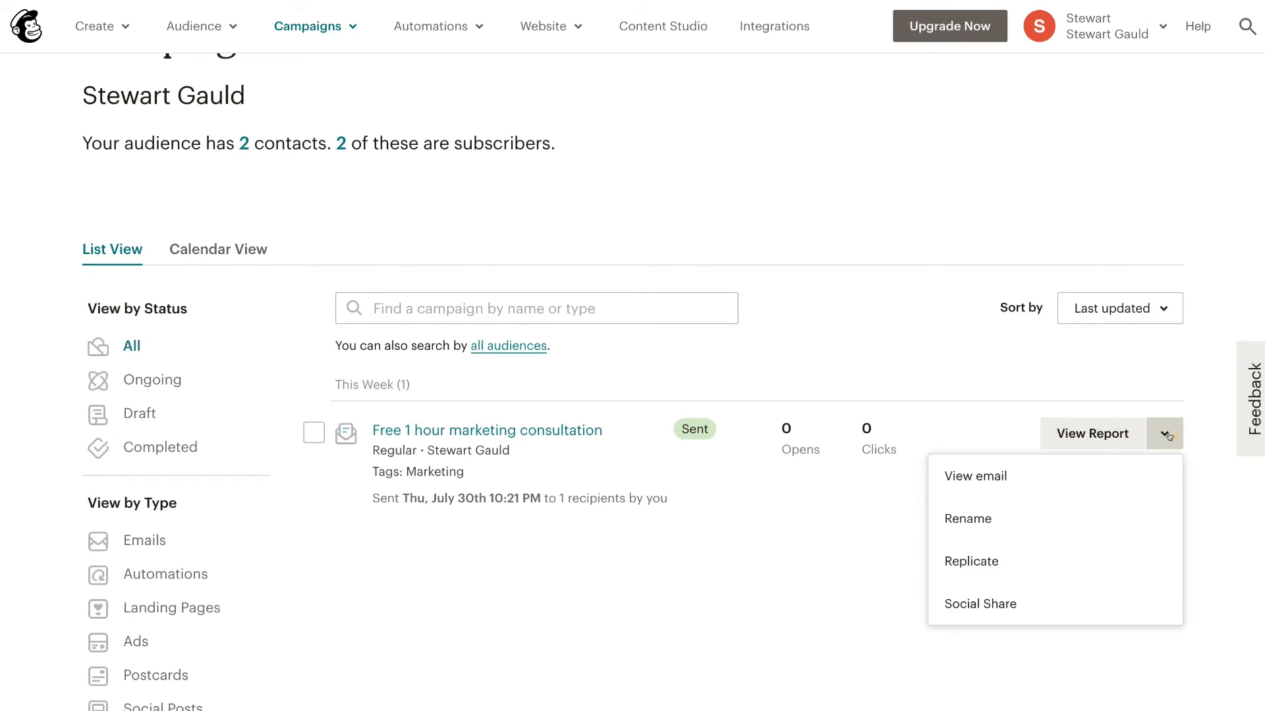
left_click(982, 560)
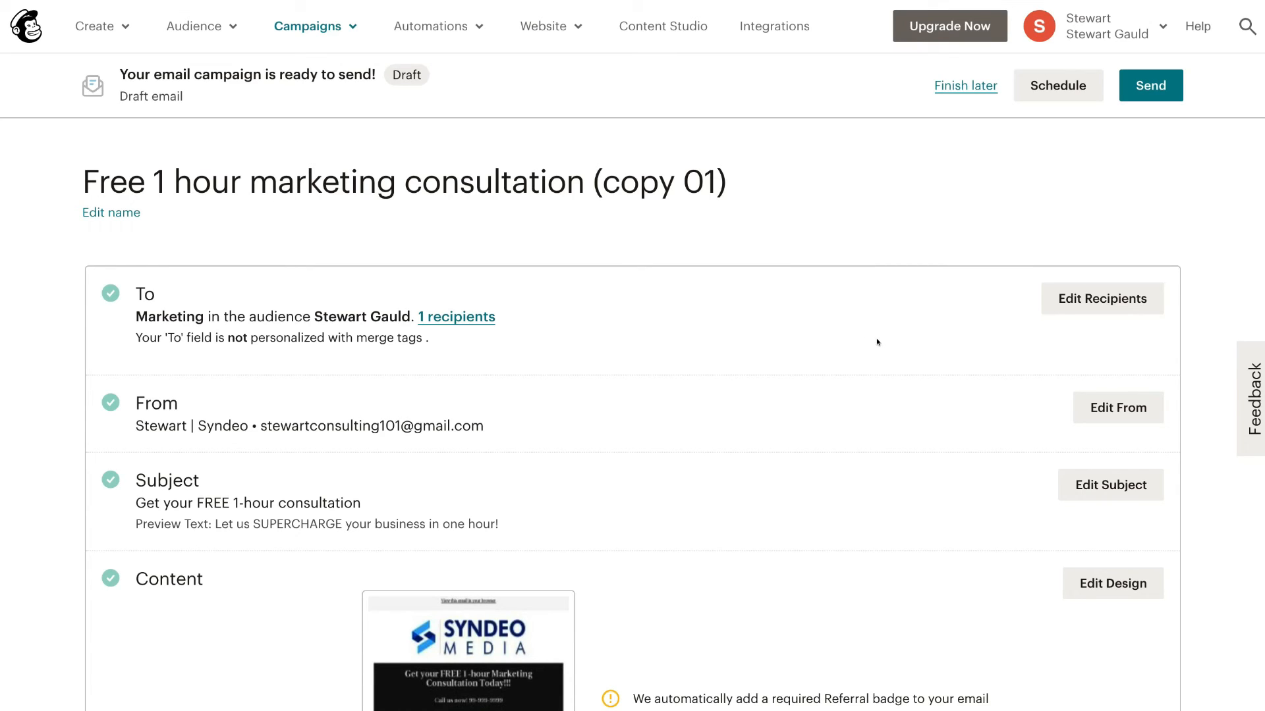
scroll(876, 342, "down", 4)
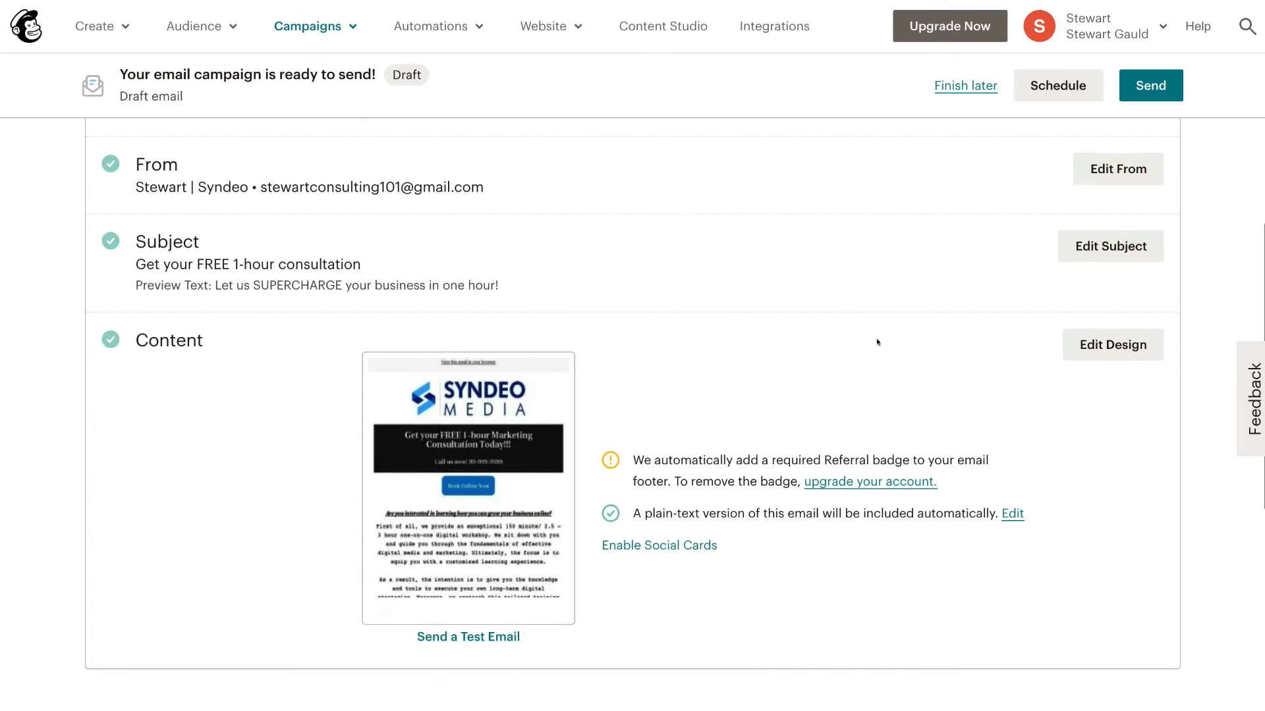
mouse_move(494, 448)
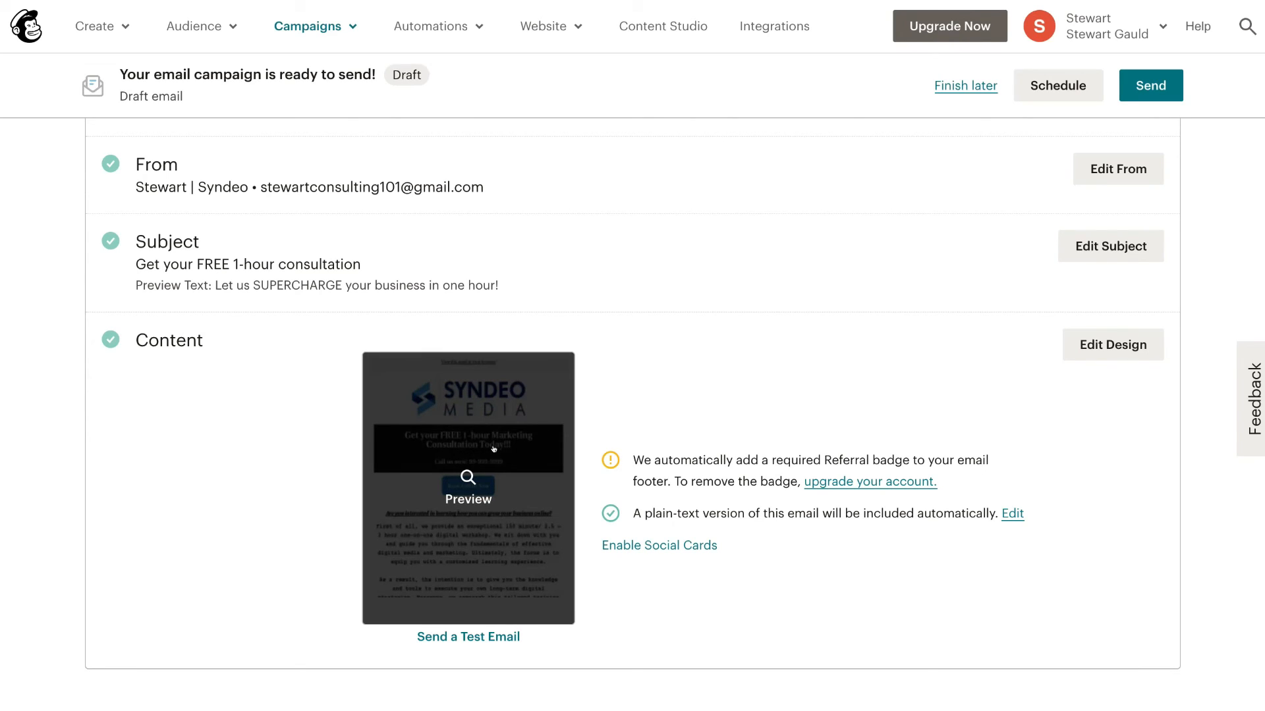
scroll(551, 274, "up", 3)
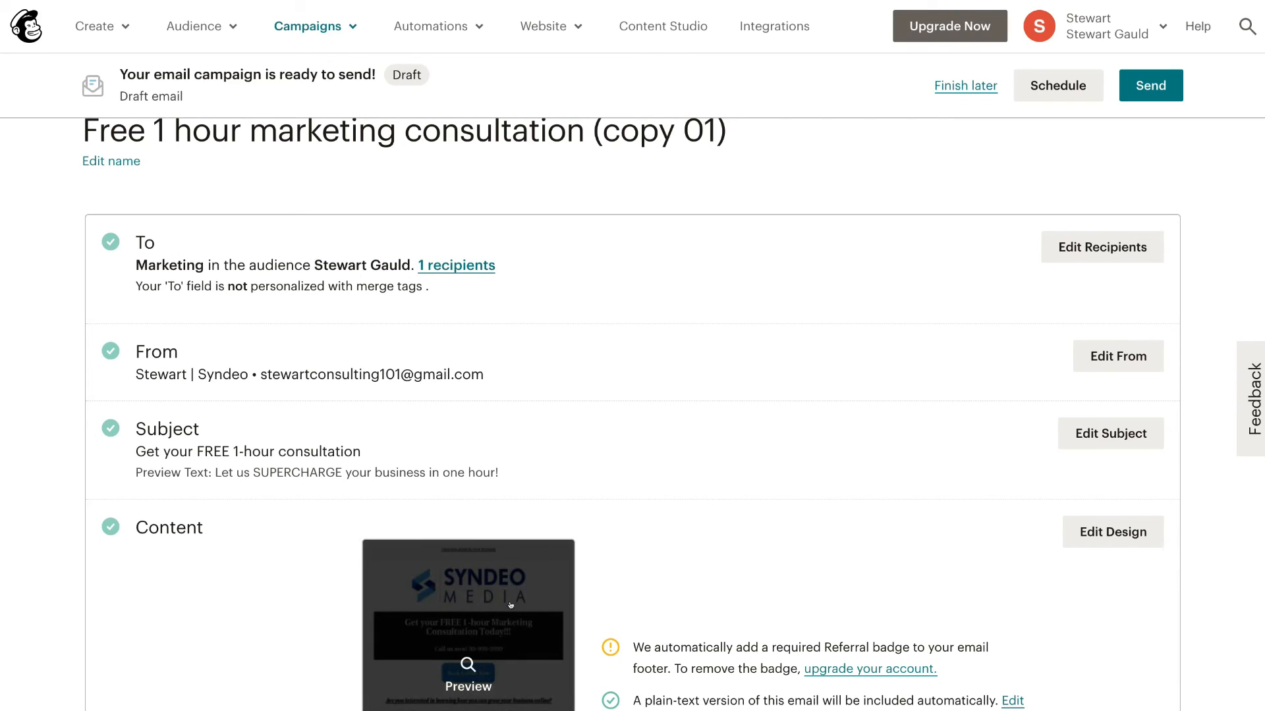
scroll(773, 502, "up", 1)
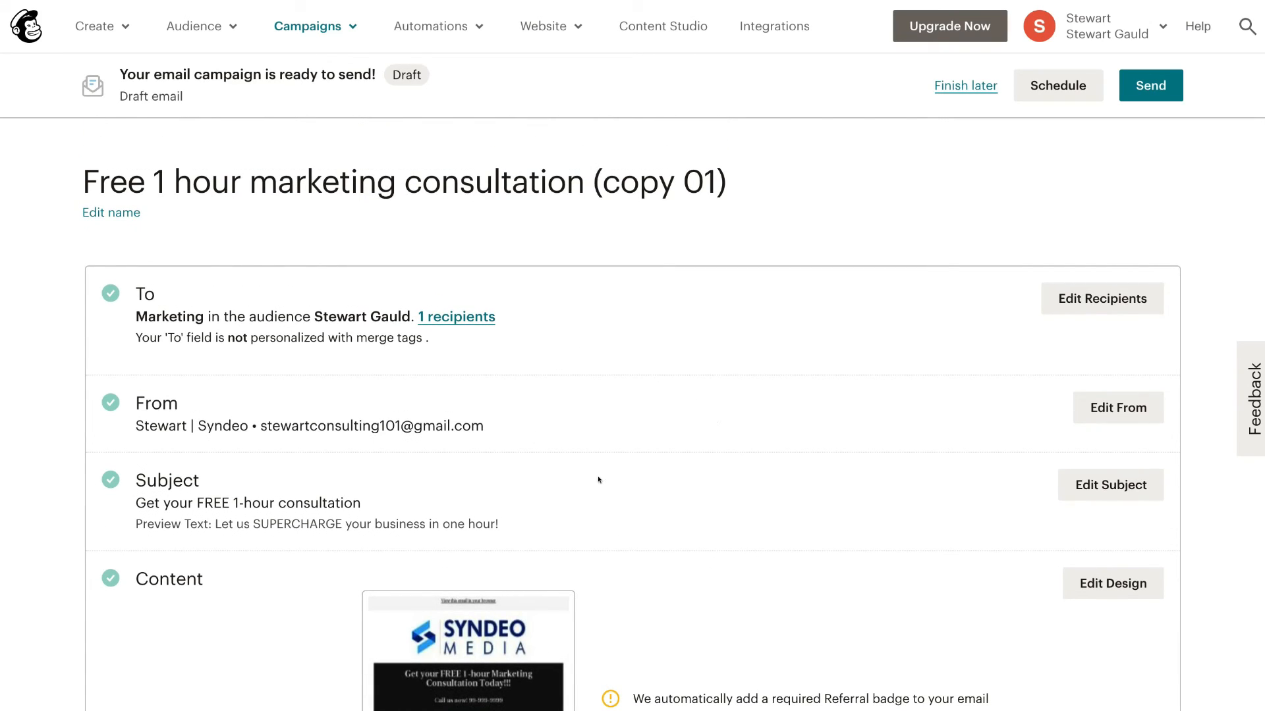
scroll(697, 576, "down", 2)
mouse_move(564, 638)
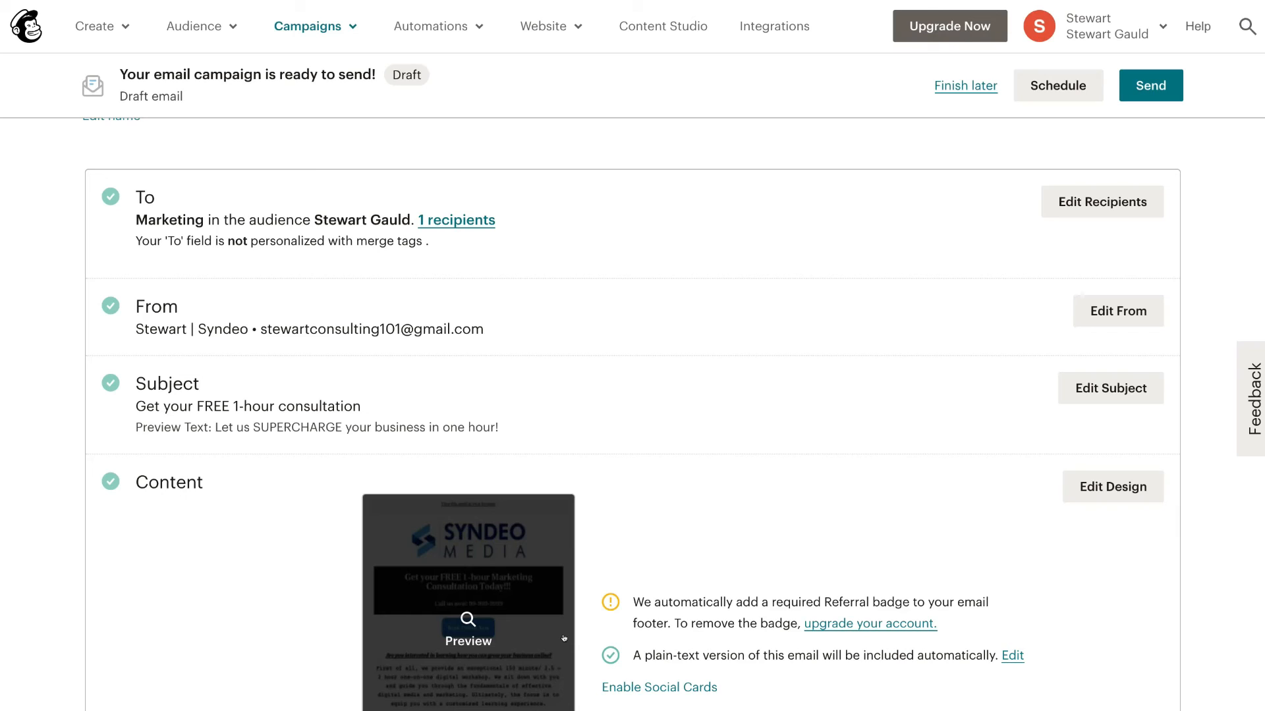
scroll(812, 230, "up", 2)
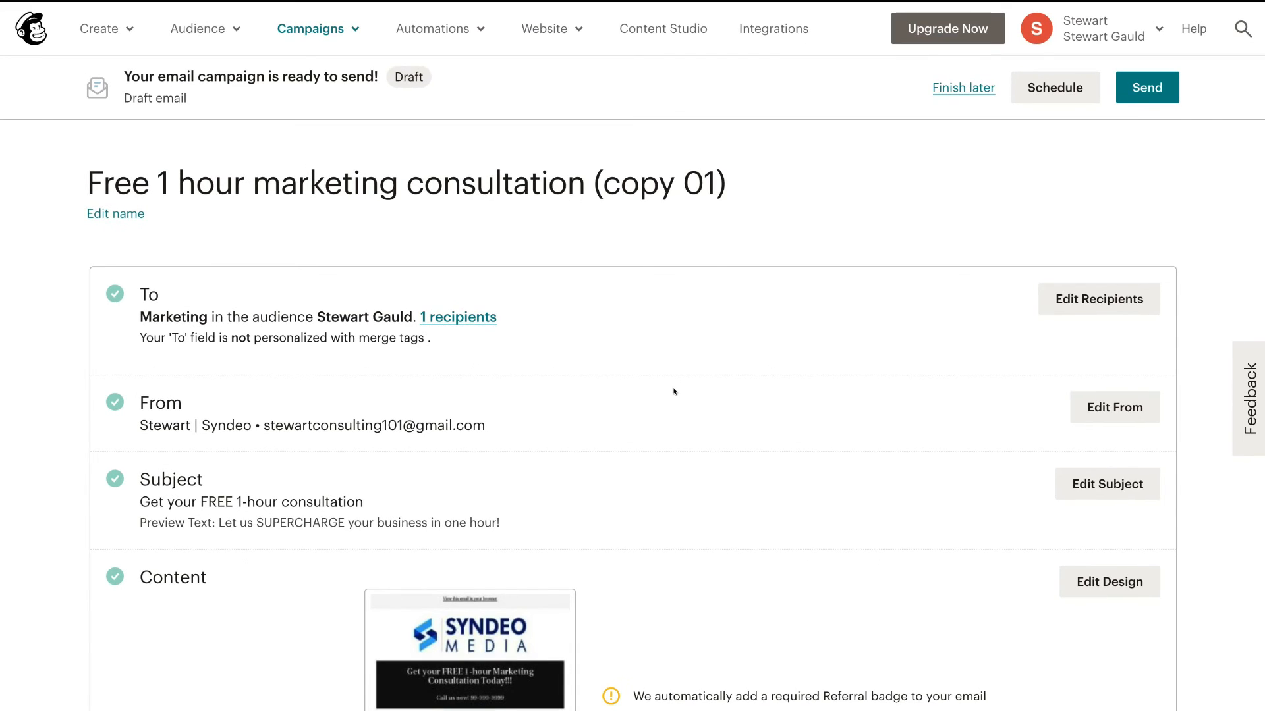
Step: Leave the replicated campaign draft for the account home page and open the list of automation types
left_click(31, 29)
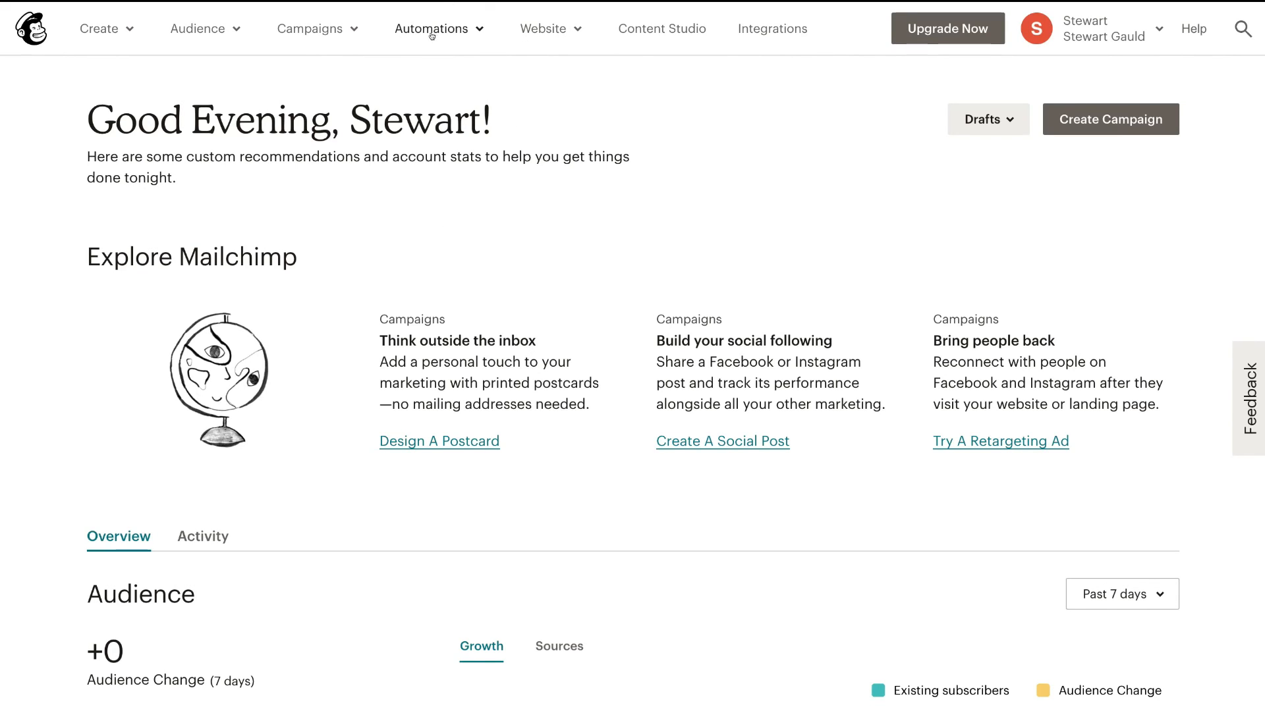
left_click(469, 30)
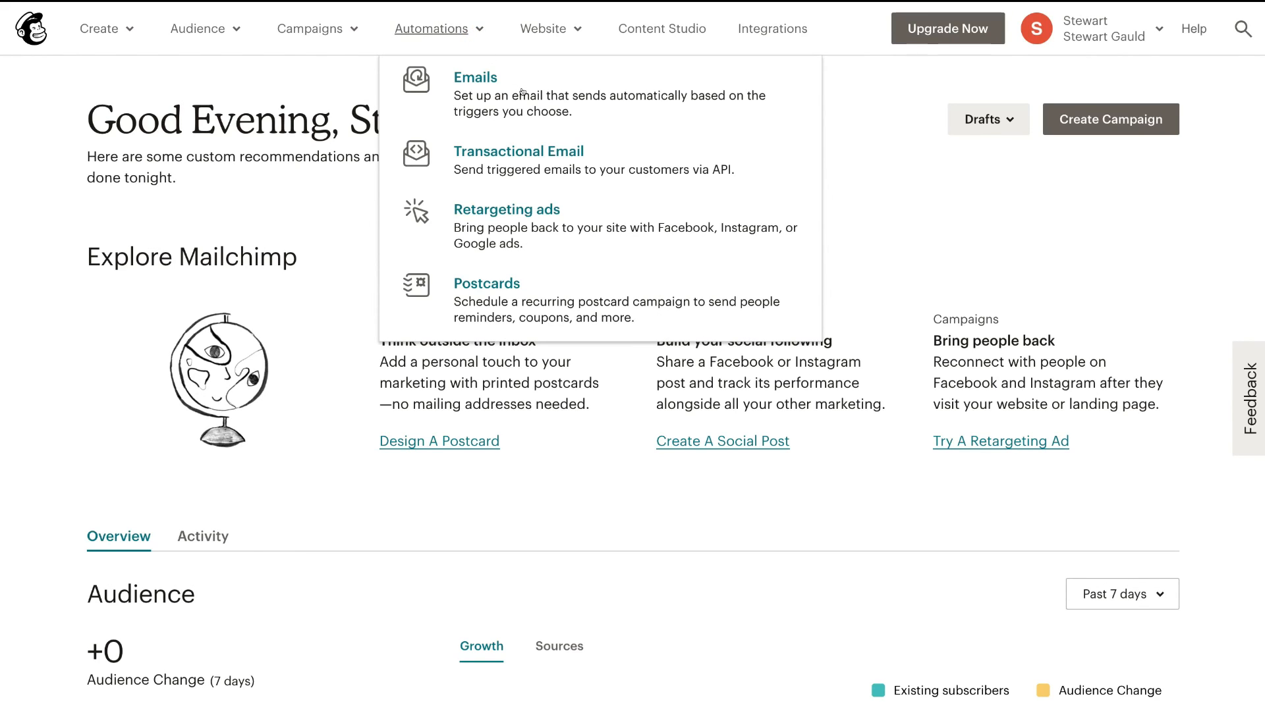